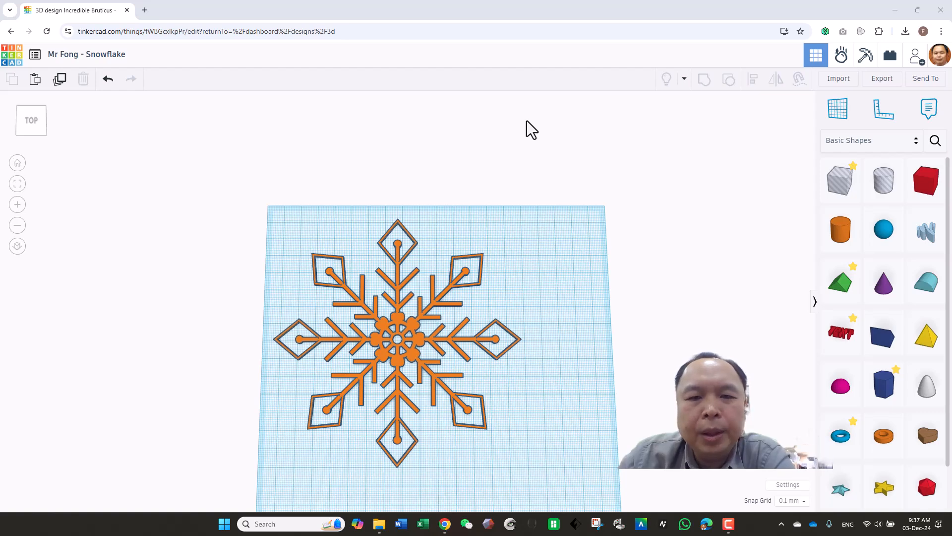
Move the finished orange snowflake off the workplane, past its back-left corner, to clear space for a new model
scroll(527, 121, down, 1)
scroll(527, 120, down, 1)
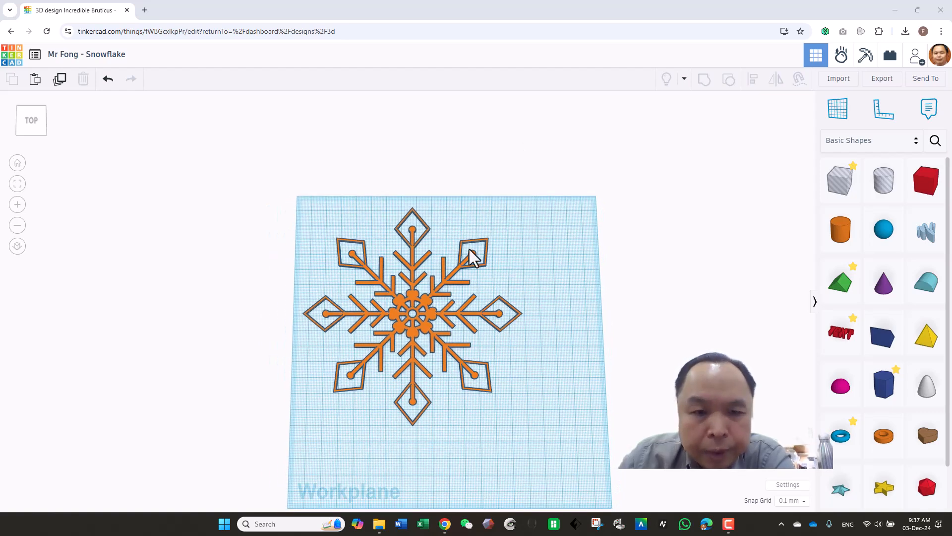
drag(430, 322, 414, 310)
scroll(522, 278, up, 3)
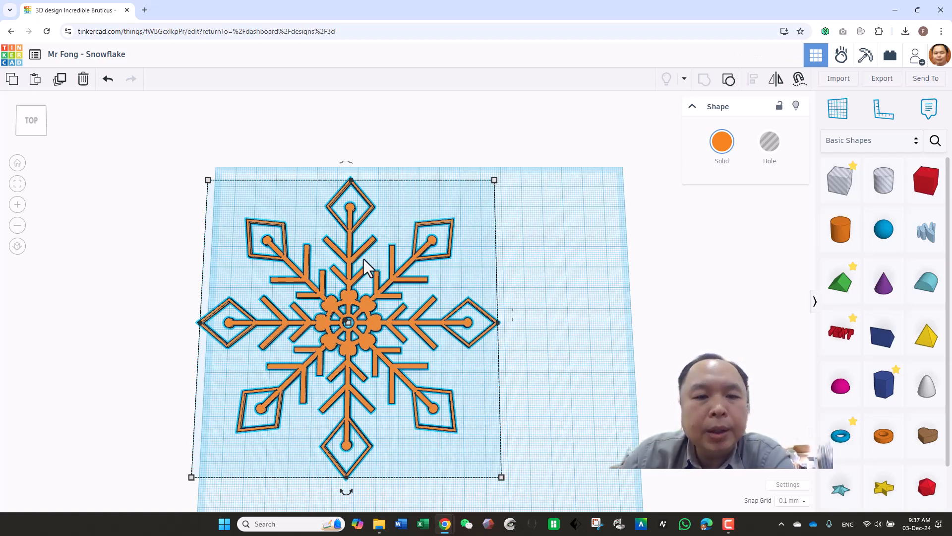
right_drag(573, 355, 577, 342)
drag(372, 321, 406, 305)
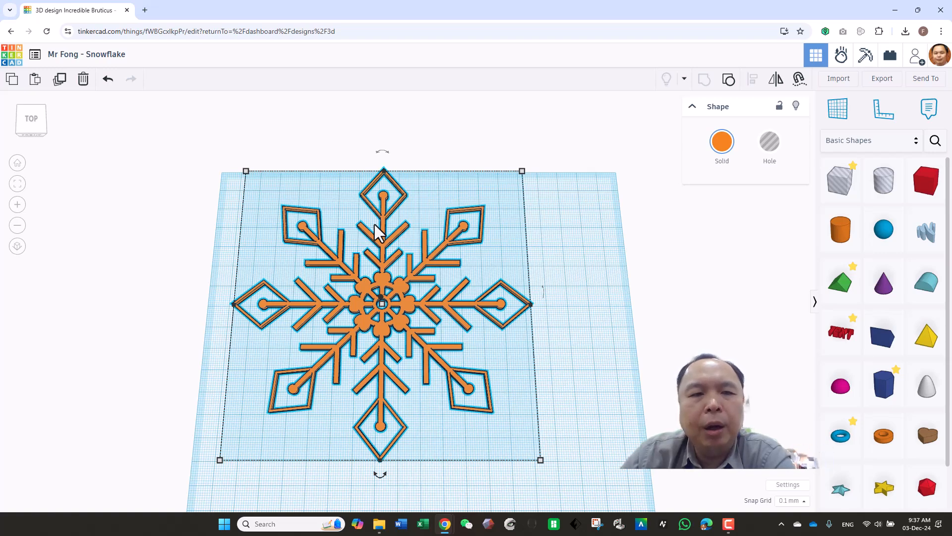
click(590, 313)
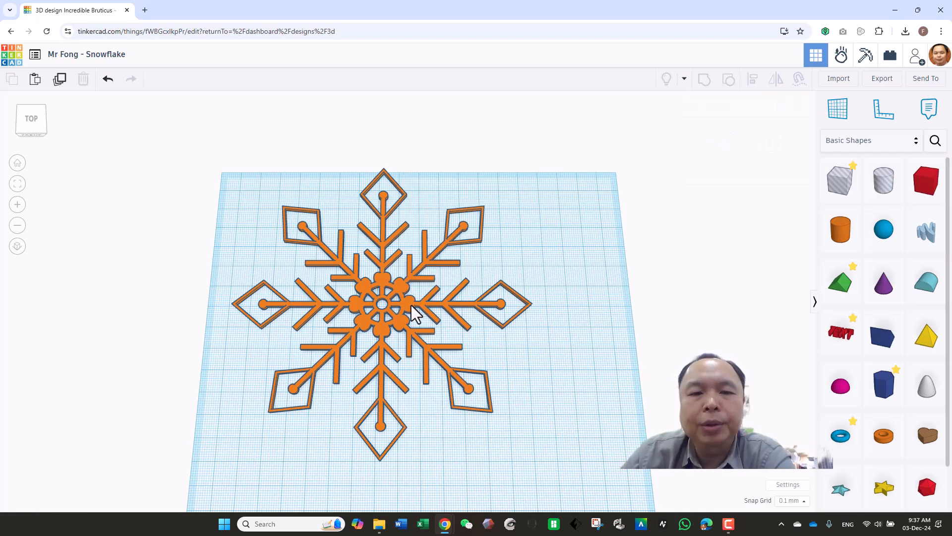
drag(405, 302, 136, 214)
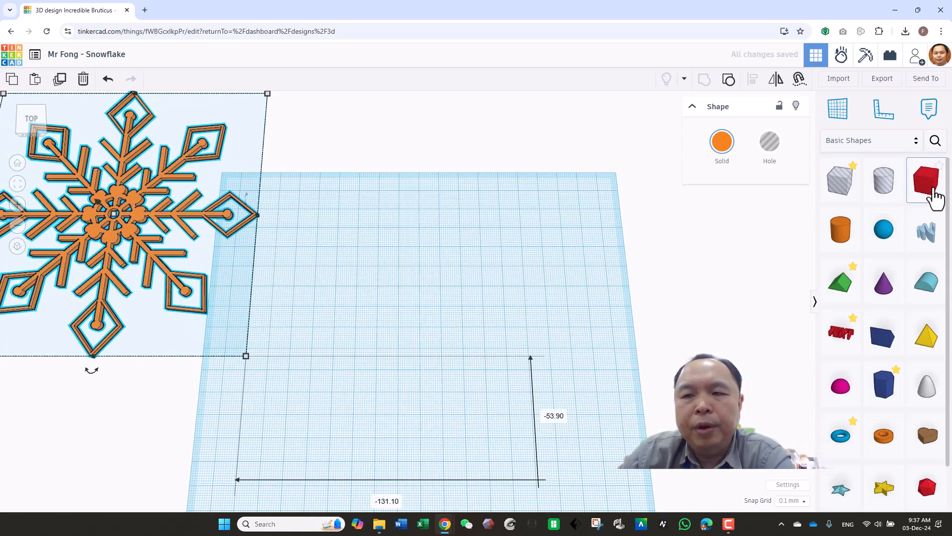
Place a solid box on the workplane and set its height to 2 mm
click(592, 242)
click(363, 329)
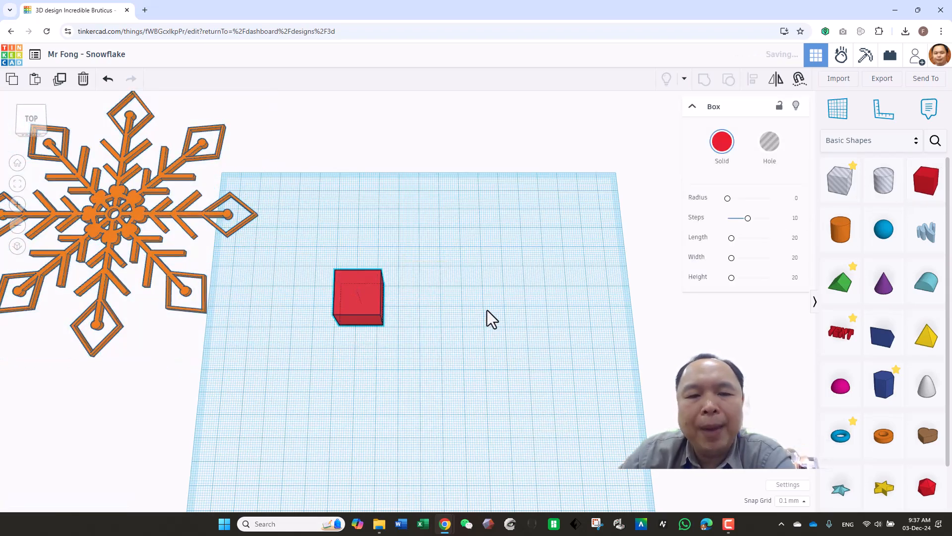
right_drag(487, 310, 491, 316)
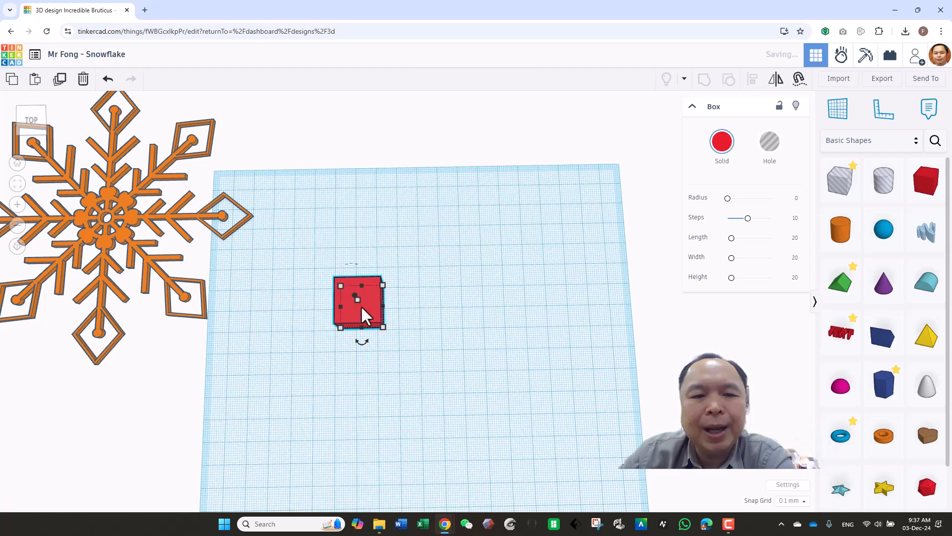
mouse_move(359, 302)
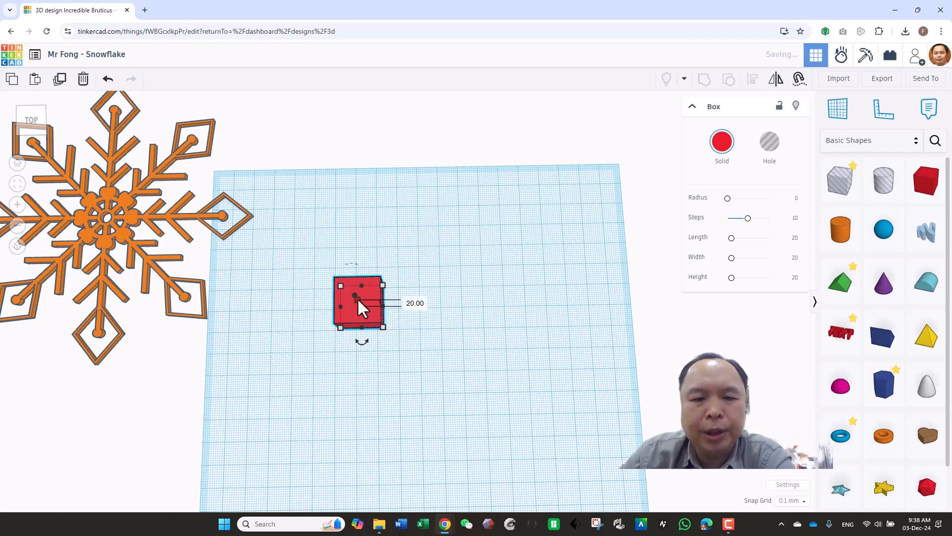
text(2)
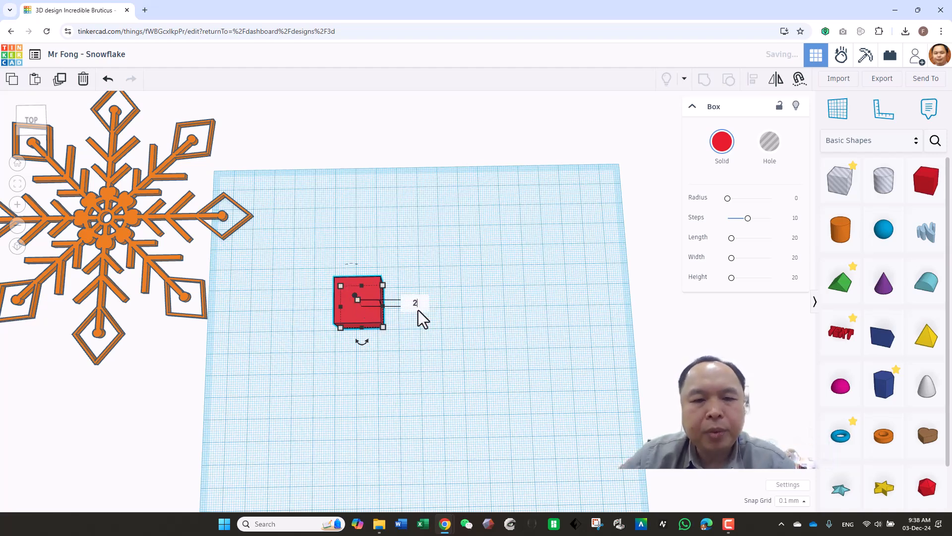
key(Return)
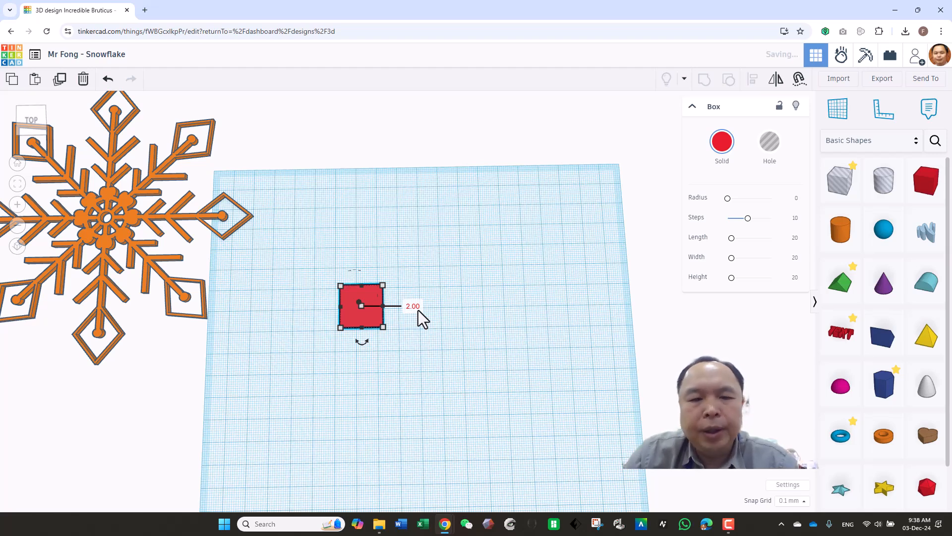
Narrow the flat box into a strip about 22 mm long and set its width to 2 mm
drag(384, 329, 387, 298)
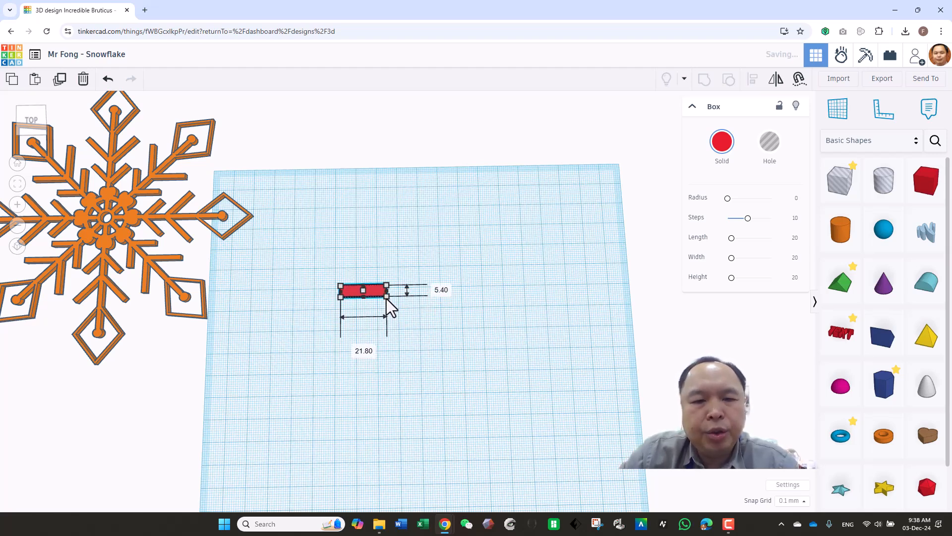
click(441, 289)
text(2)
key(Return)
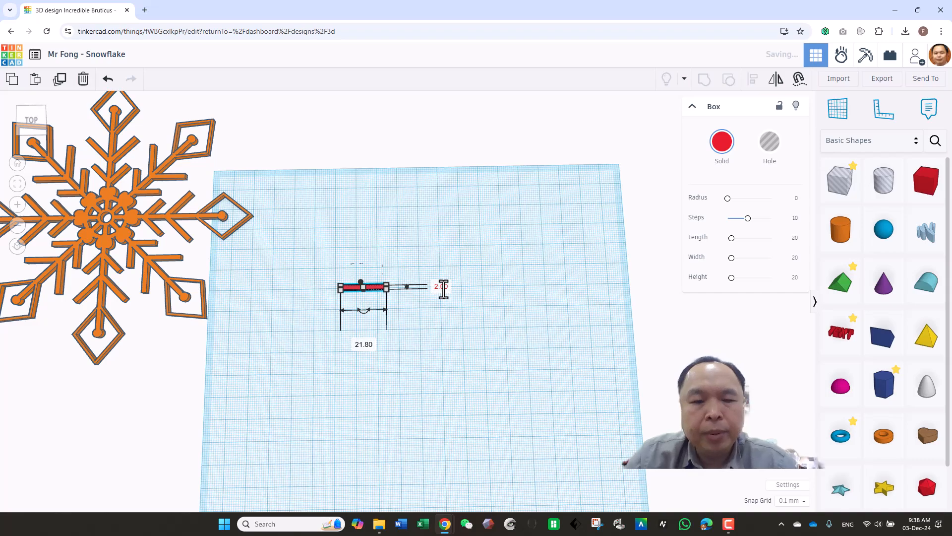
Stretch the strip into a bar about 90 mm long and move it toward the right side of the workplane
scroll(417, 311, up, 3)
drag(377, 280, 576, 281)
drag(508, 278, 590, 305)
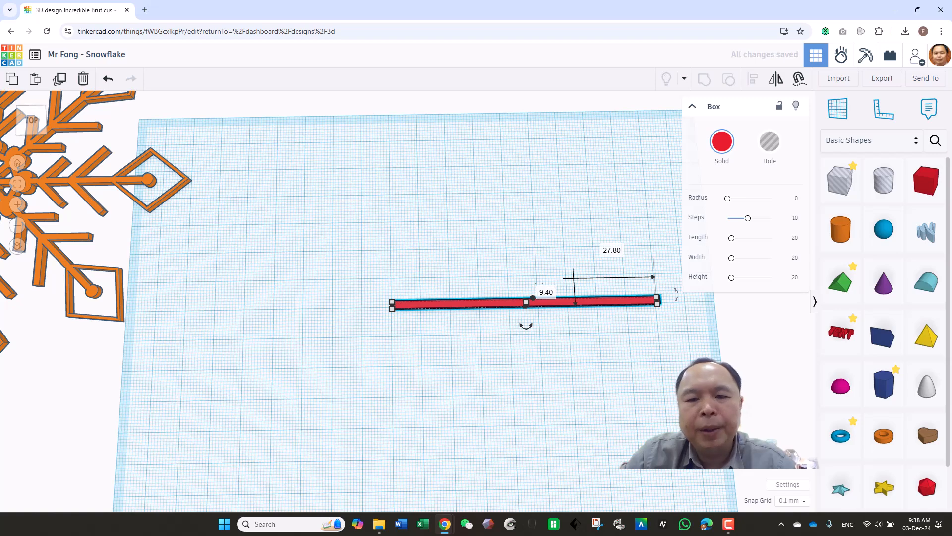
Try setting the long bar's front-to-back move offset to 100 mm, and undo it
scroll(618, 337, down, 3)
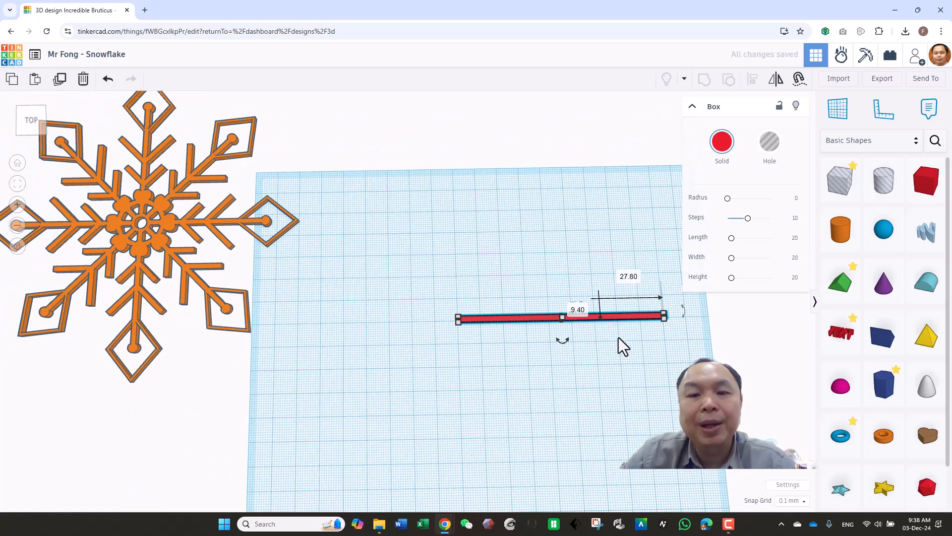
click(575, 311)
key(BackSpace)
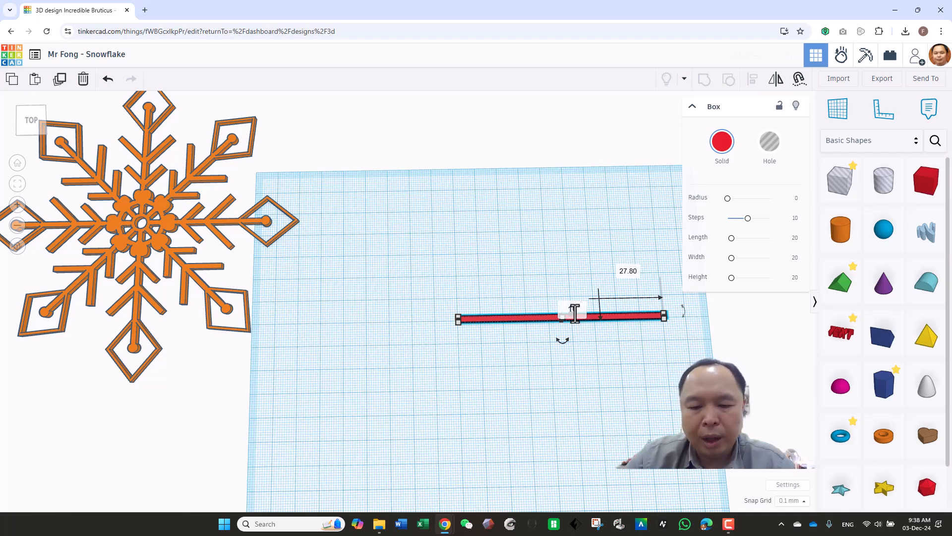
text(100)
key(Return)
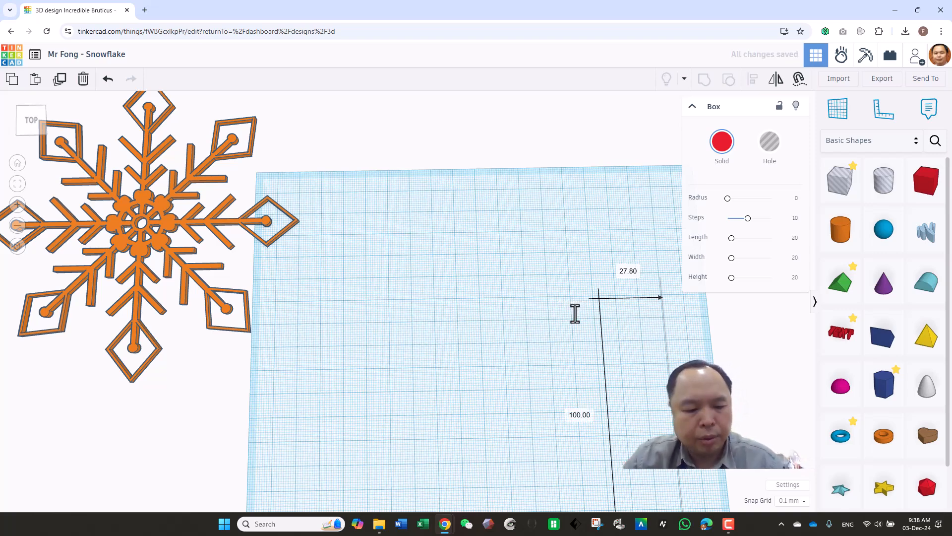
key(ctrl+z)
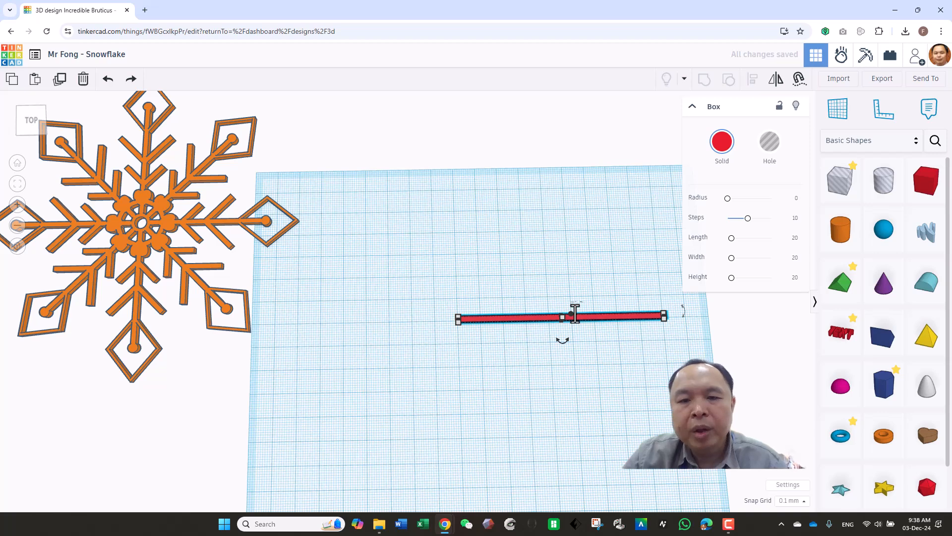
Duplicate the long bar and position the copy parallel behind the original
click(577, 355)
scroll(576, 355, up, 3)
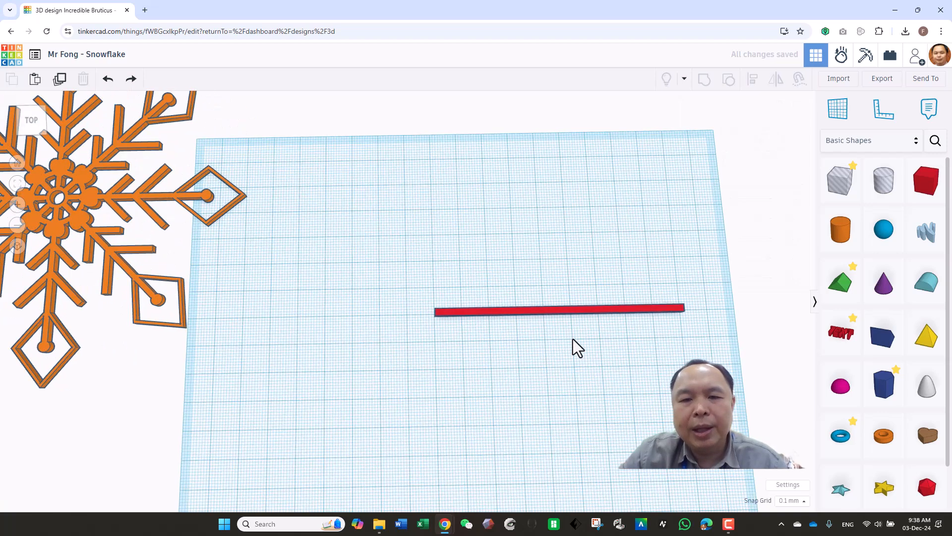
click(572, 309)
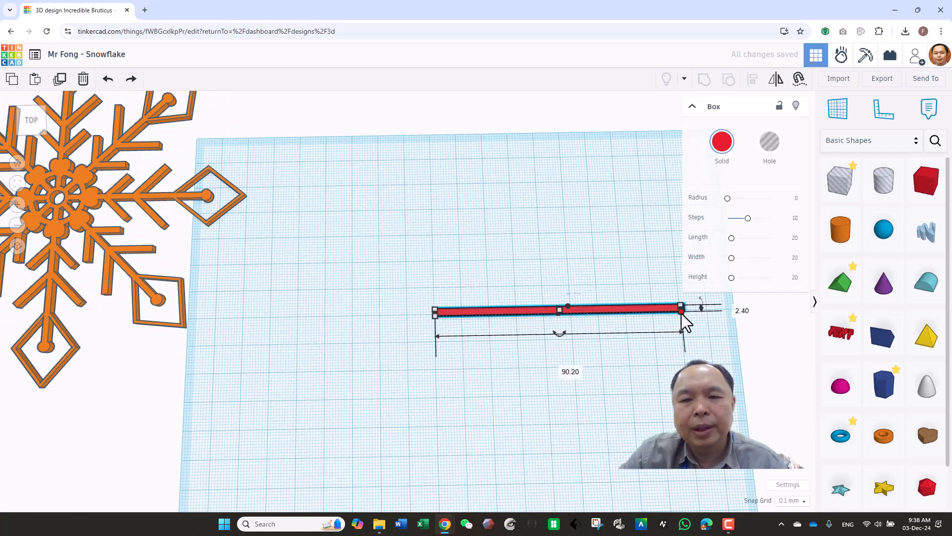
click(654, 344)
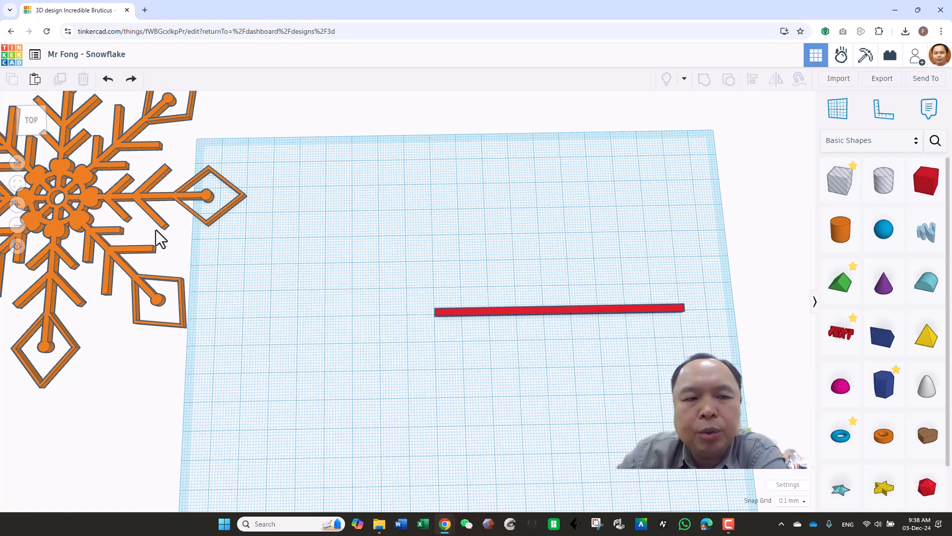
click(606, 311)
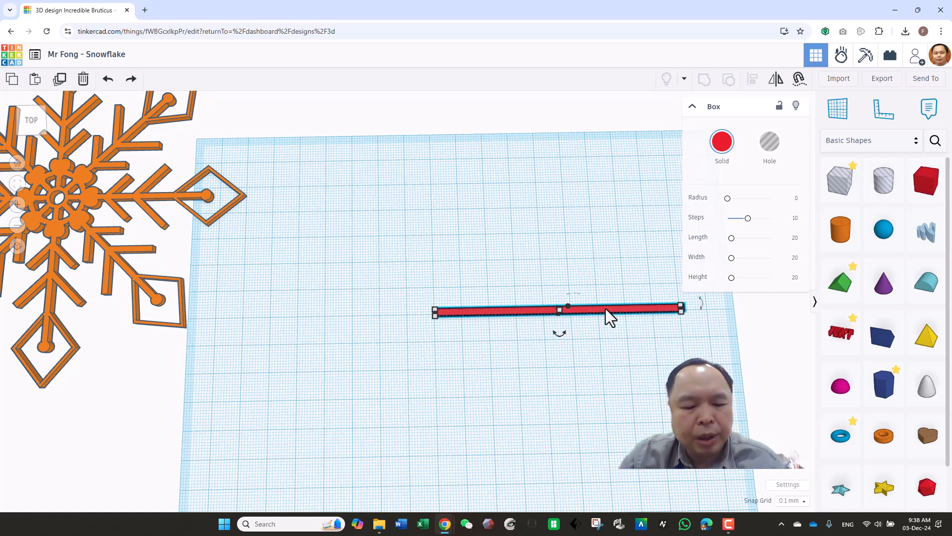
key(ctrl+d)
drag(606, 309, 577, 278)
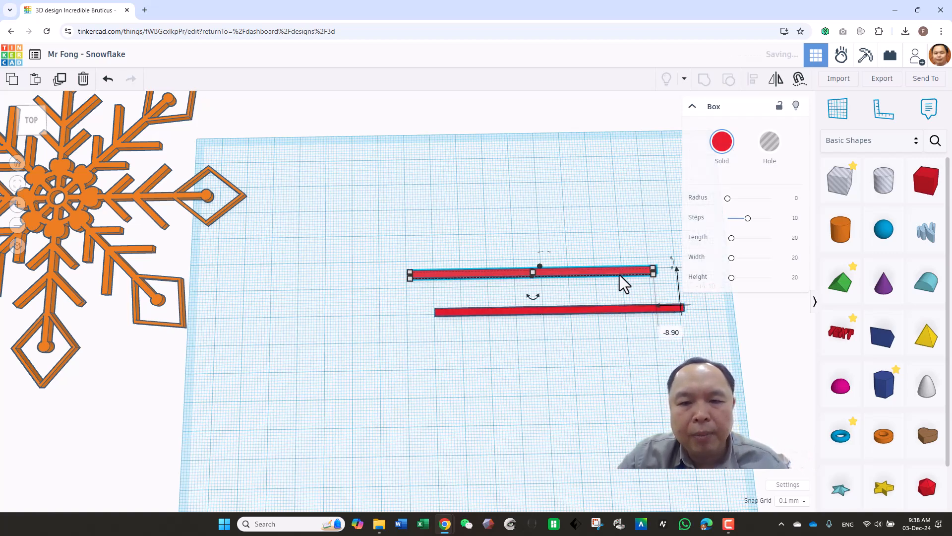
Shorten the copied bar to about 12 mm and set its width to 2 mm
drag(655, 274, 444, 276)
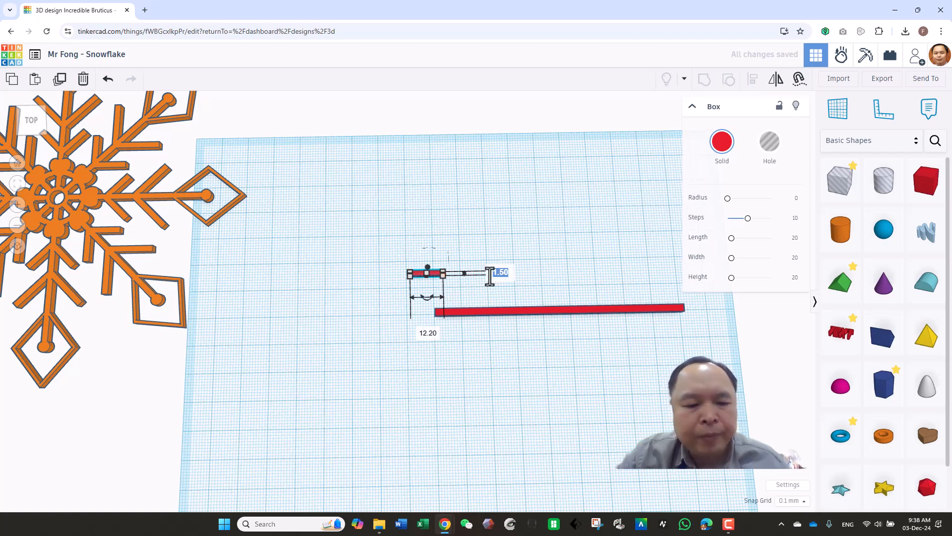
text(2)
key(Return)
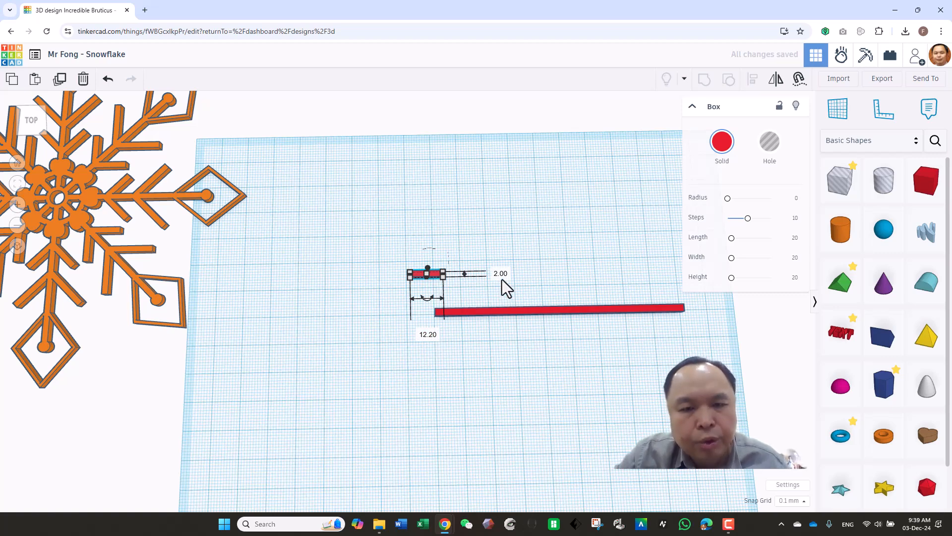
Move the short bar behind the long bar and place a copy of it against the long bar
click(493, 287)
click(438, 275)
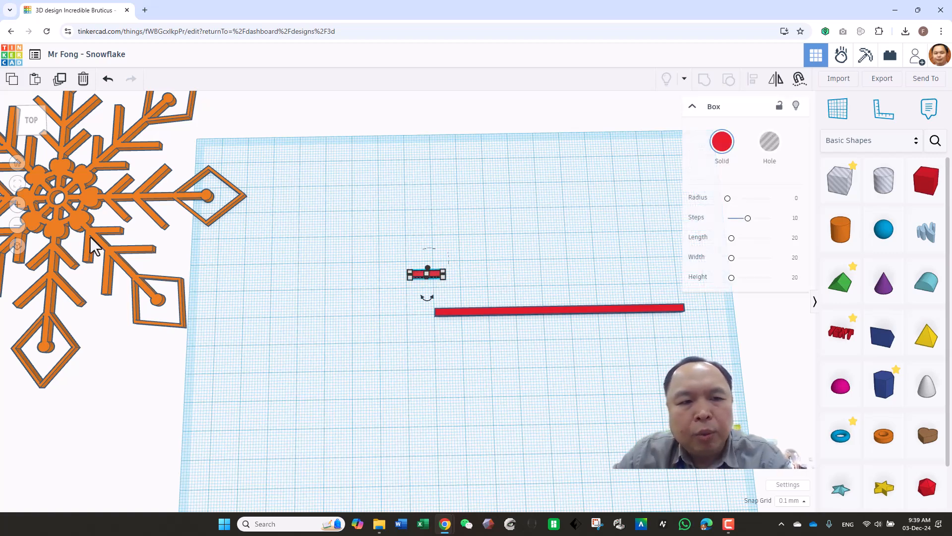
click(409, 285)
click(436, 277)
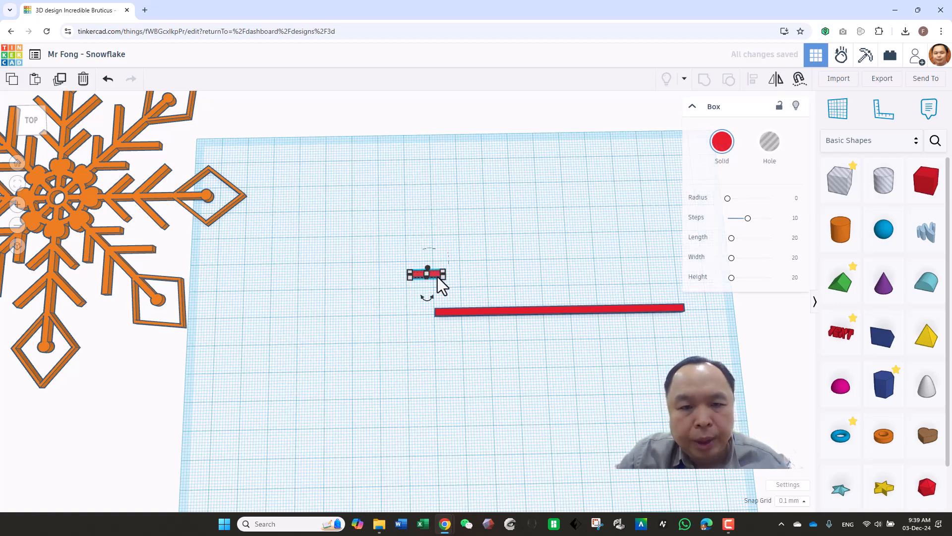
drag(434, 274, 519, 275)
drag(434, 274, 528, 299)
Rotate the short bar's copy by -45° and shift it slightly so its lower end overlaps the long bar as a branch
drag(519, 331, 540, 315)
scroll(540, 315, up, 5)
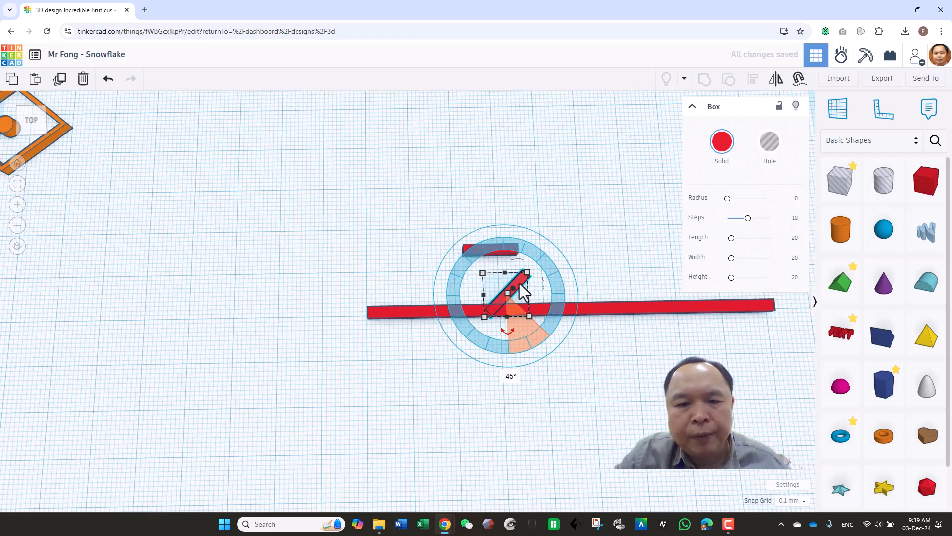
drag(520, 282, 519, 280)
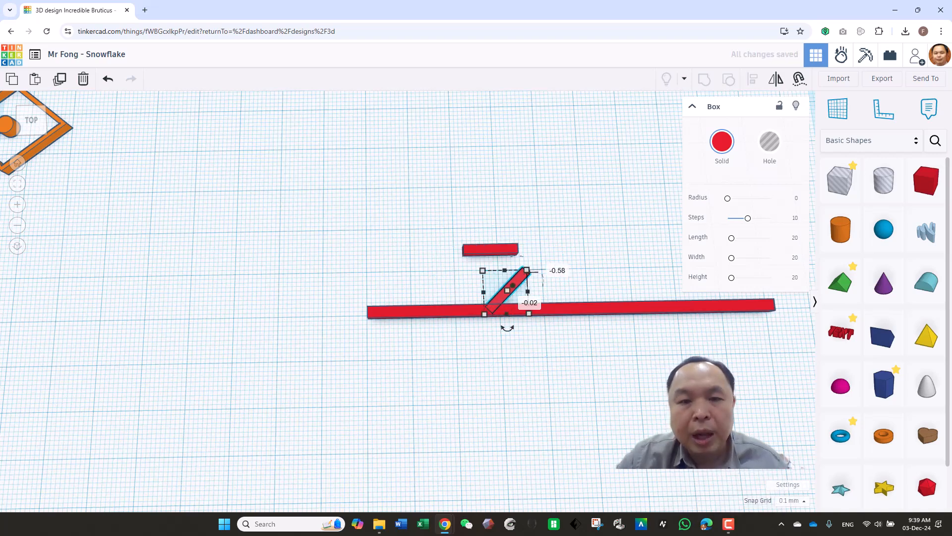
click(789, 501)
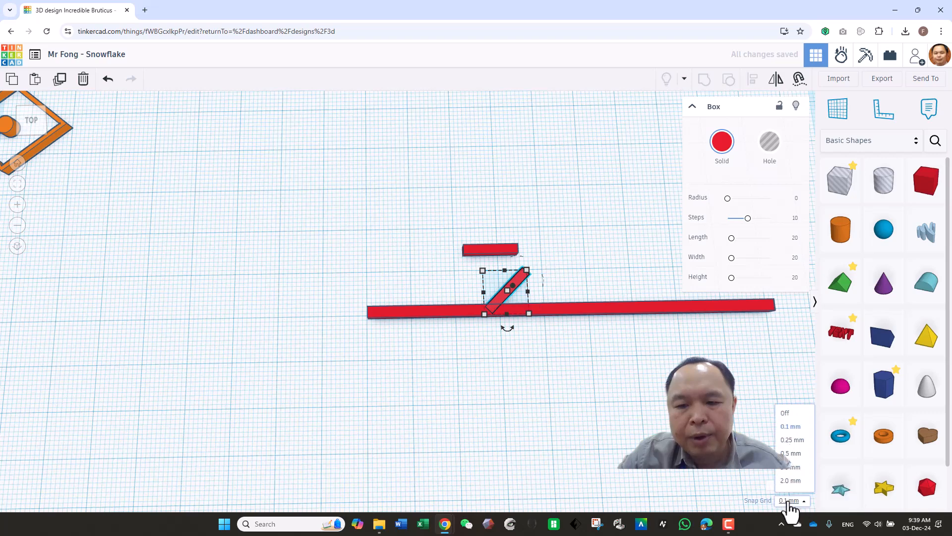
click(474, 374)
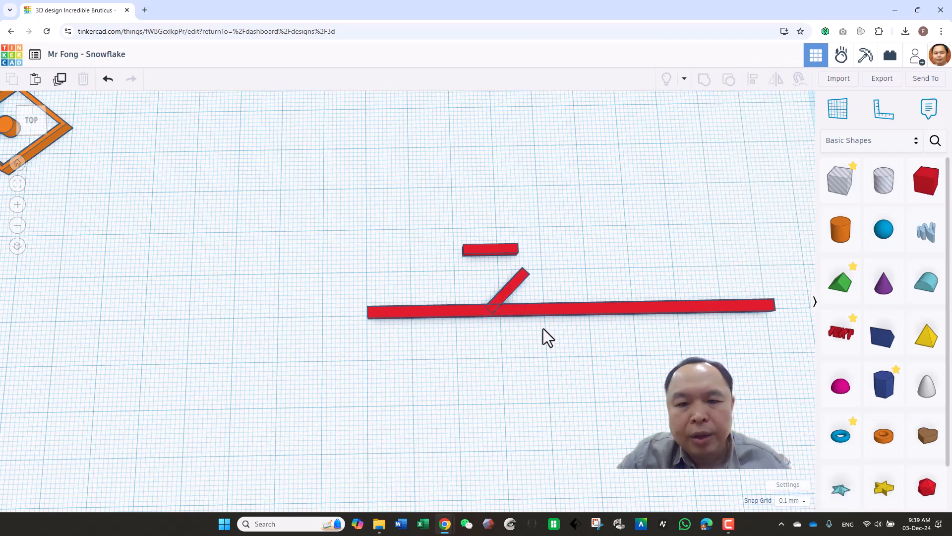
Duplicate the angled branch slightly toward the front and mirror the copy so it slants the opposite way
click(510, 290)
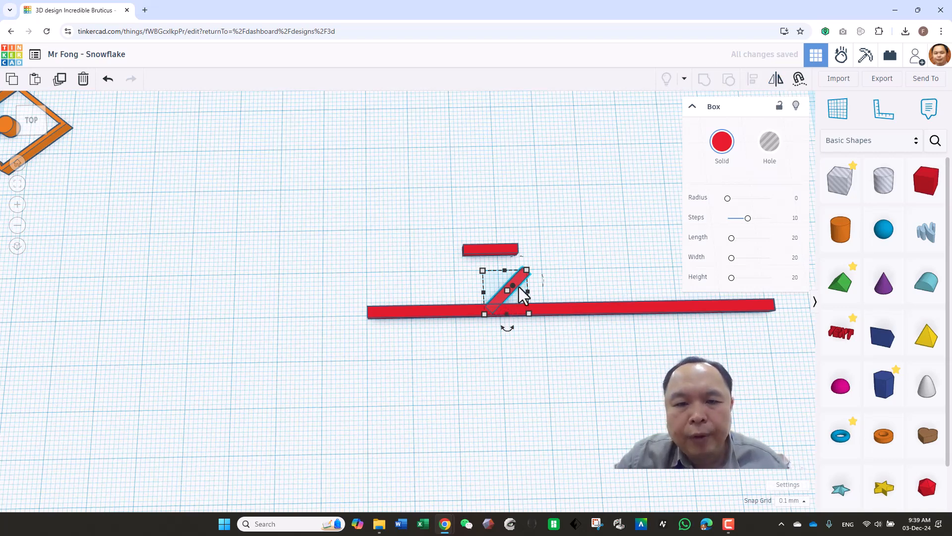
drag(517, 285, 515, 296)
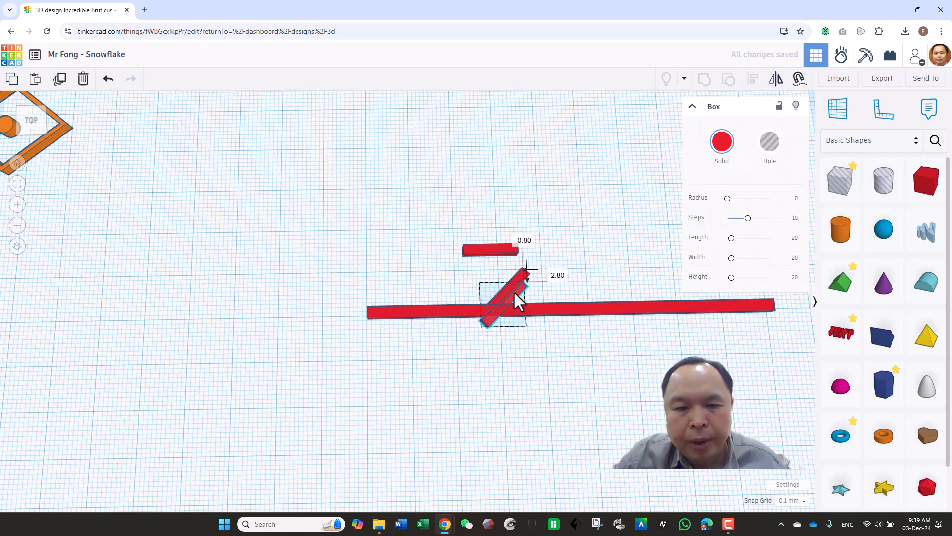
click(775, 84)
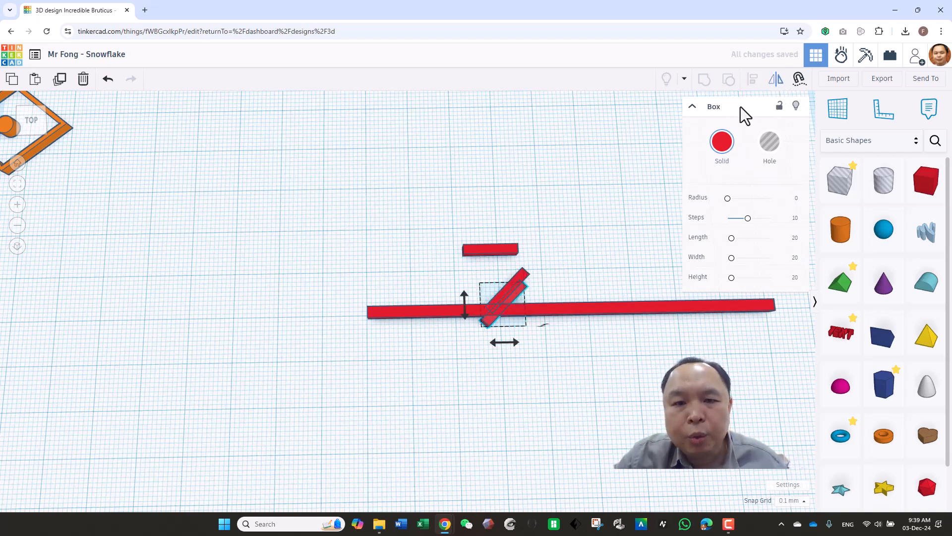
click(464, 296)
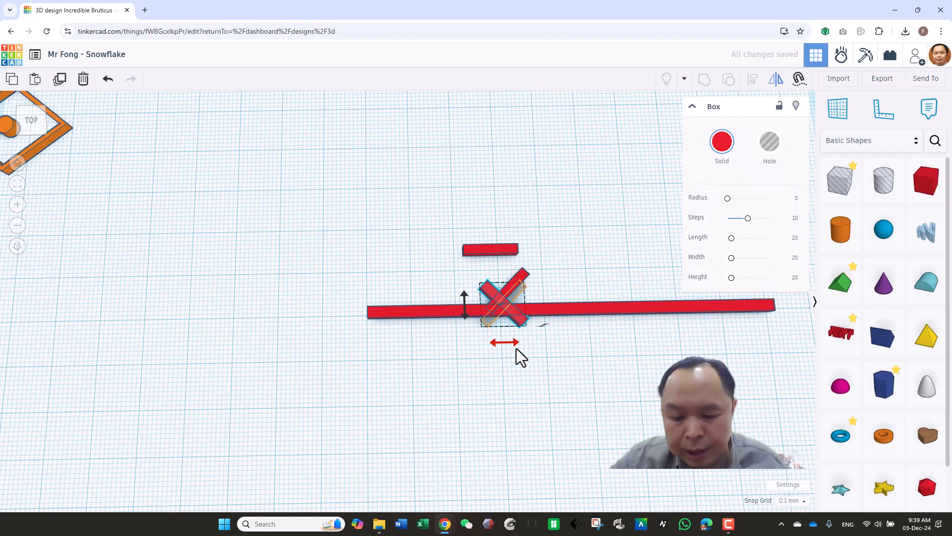
Nudge the mirrored branch toward the front until both branches form a V across the long bar
key(Down)
key(Down)
key(Down)
key(Down)
key(Down)
key(Down)
key(Down)
key(Down)
key(Down)
key(Down)
key(Down)
key(Down)
key(Down)
key(Down)
key(Down)
key(Down)
key(Down)
key(Down)
key(Down)
key(Down)
key(Down)
key(Down)
key(Down)
key(Down)
key(Down)
key(Down)
key(Down)
key(Down)
key(Down)
key(Down)
key(Down)
key(Down)
key(Down)
key(Down)
key(Down)
key(Down)
key(Down)
key(Down)
key(Down)
key(Down)
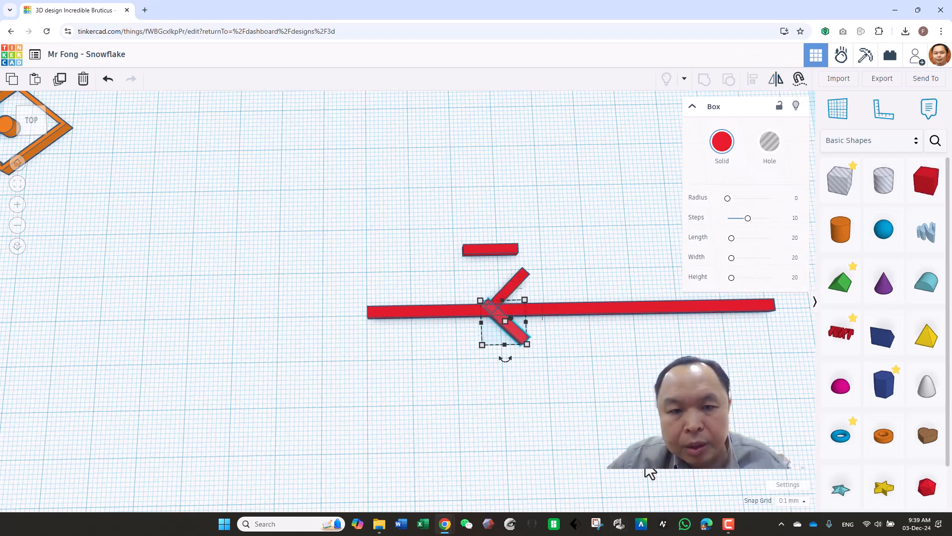
Nudge the mirrored branch slightly along the long bar until its inner end lines up with the opposite branch
key(Right)
key(Right)
key(Right)
key(Right)
key(Right)
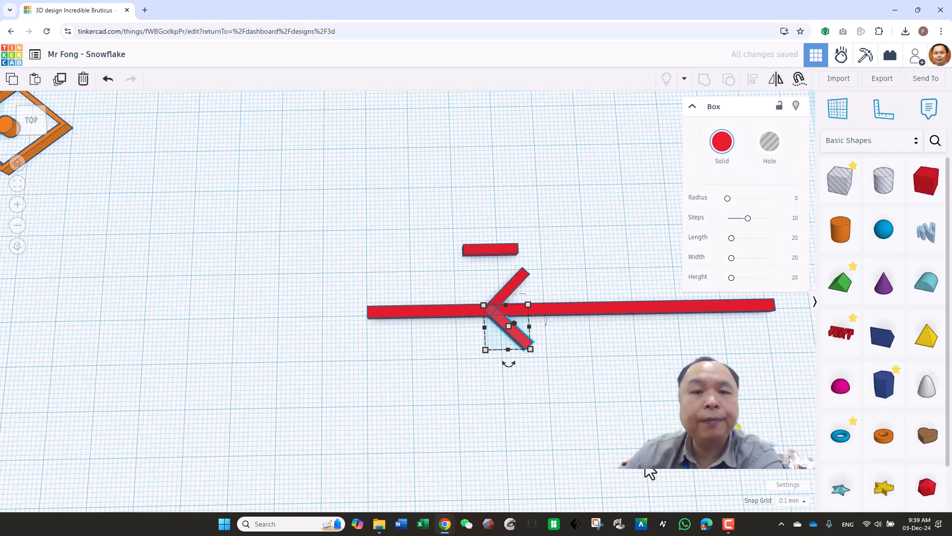
Lengthen the spare short bar, rotate it to 45°, and place its lower end on the long bar beside the first V
click(485, 248)
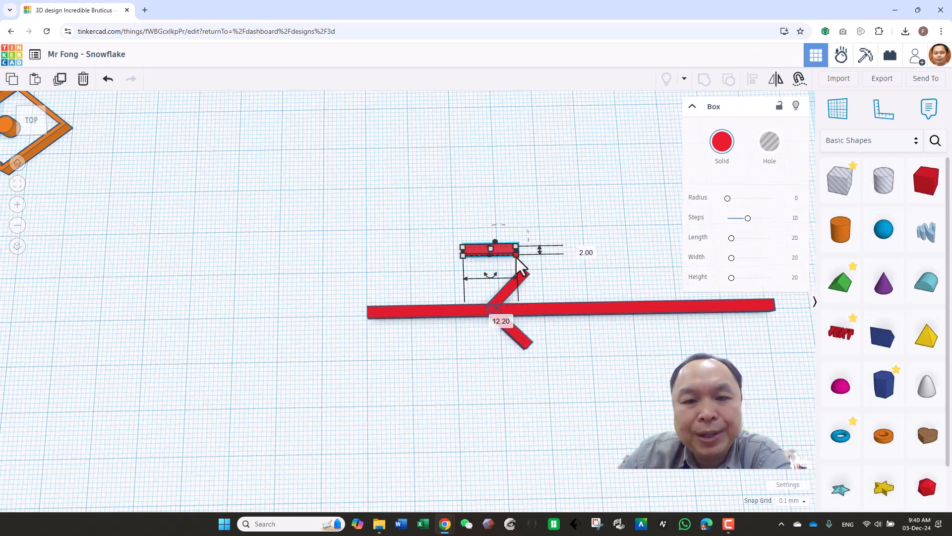
drag(521, 258, 597, 316)
drag(594, 273, 576, 262)
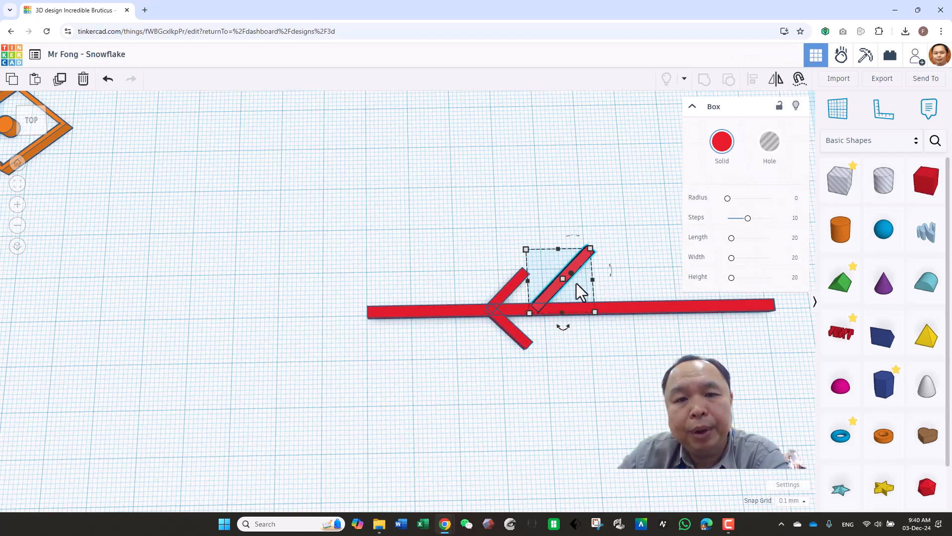
scroll(572, 296, down, 2)
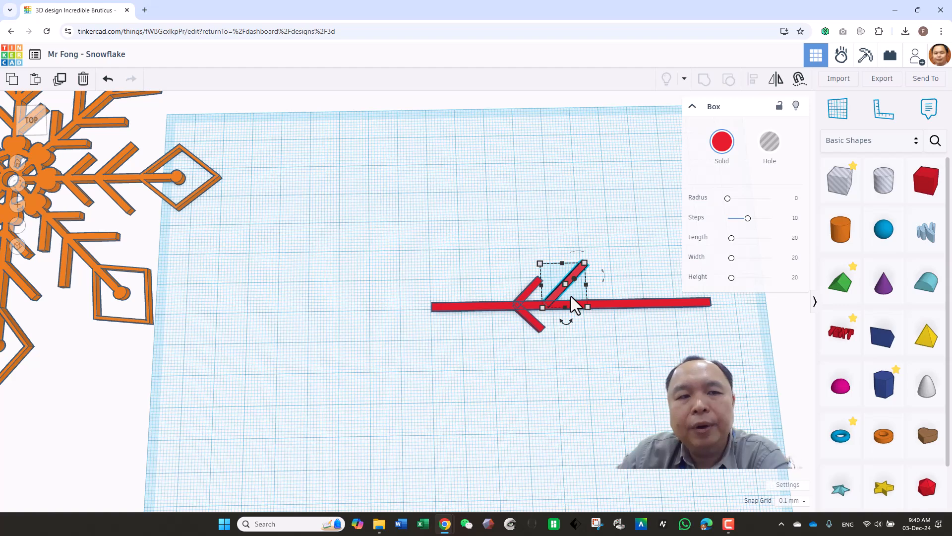
Straighten the new branch parallel to the long bar and resize it to about 15.24 mm long and 2 mm wide
drag(570, 320, 582, 284)
click(638, 284)
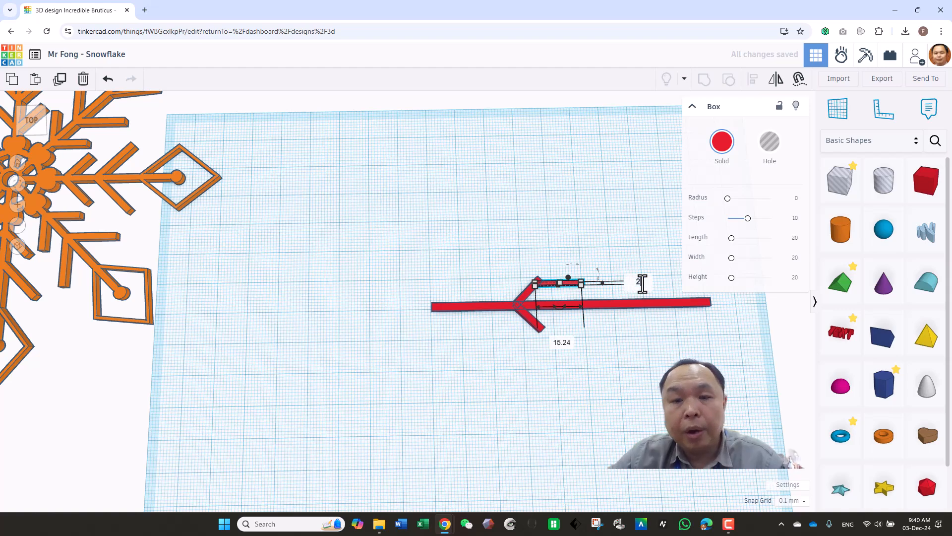
text(2)
key(Return)
Rotate the resized bar by -45° and move it so its lower end overlaps the long bar beside the first V
drag(568, 289, 600, 317)
mouse_move(577, 314)
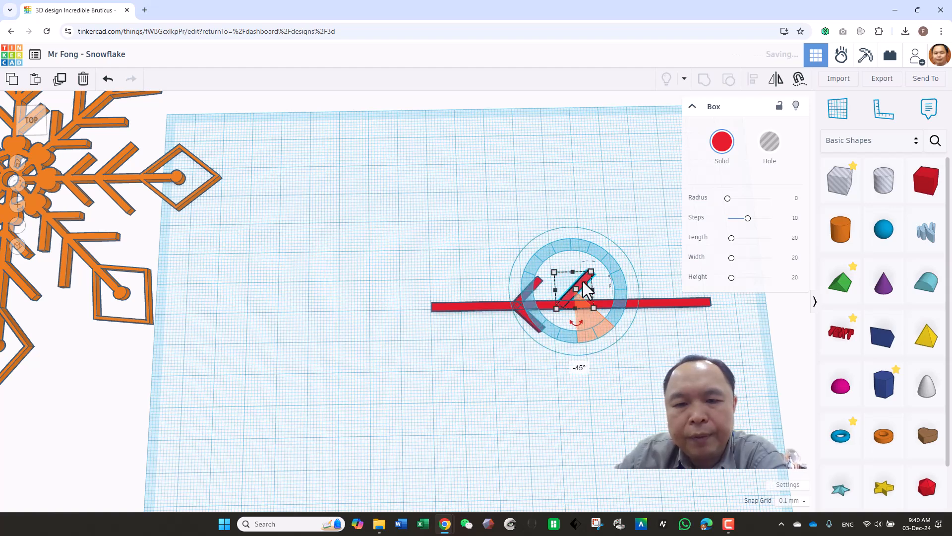
drag(576, 280, 575, 281)
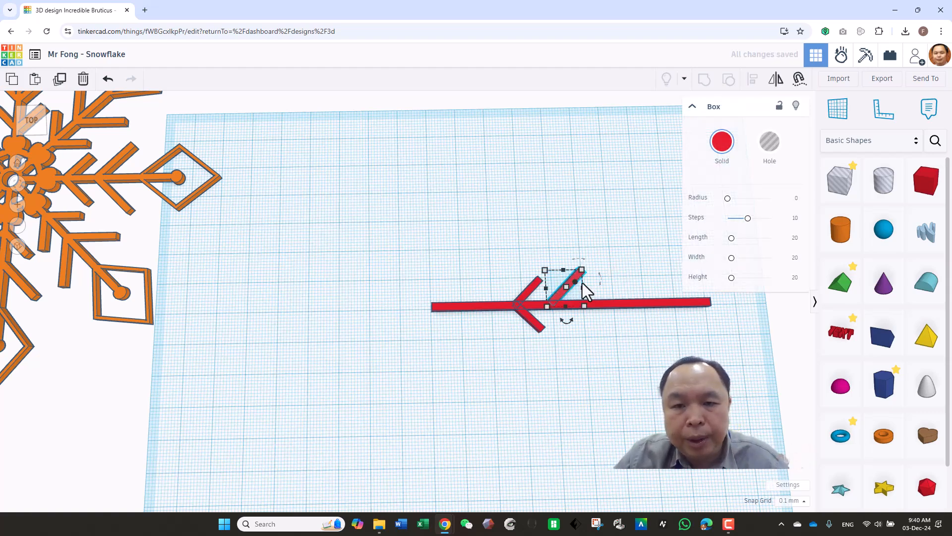
Duplicate the longer branch slightly toward the front and mirror the copy front to back so it slants the opposite way
drag(577, 275, 576, 295)
click(628, 278)
click(775, 79)
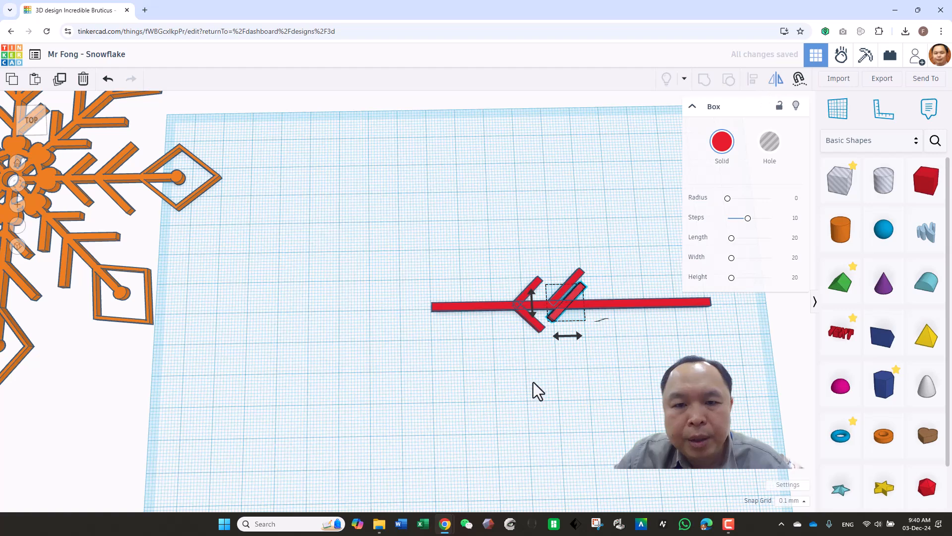
click(533, 313)
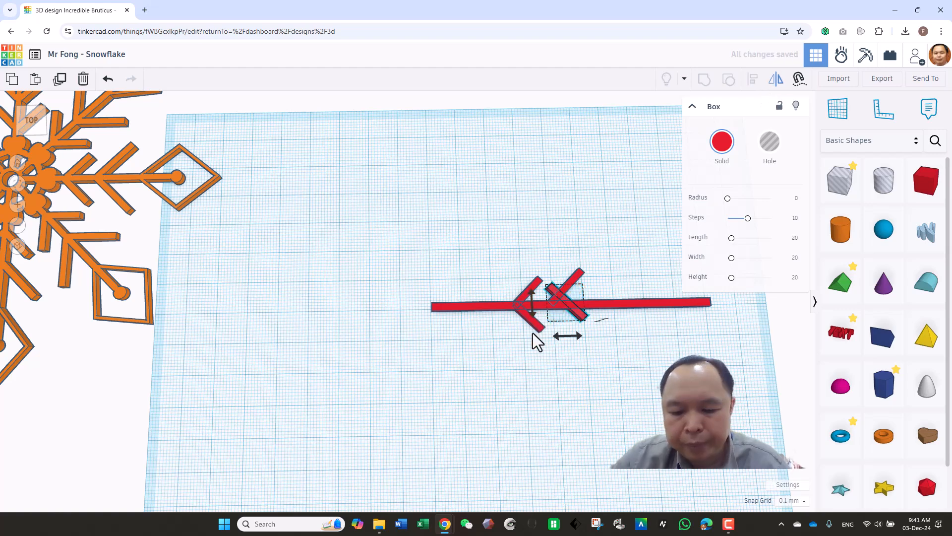
Nudge the mirrored longer branch toward the front until it forms a second V across the long bar
key(Down)
key(Down)
key(Down)
key(Down)
key(Down)
key(Down)
key(Down)
key(Down)
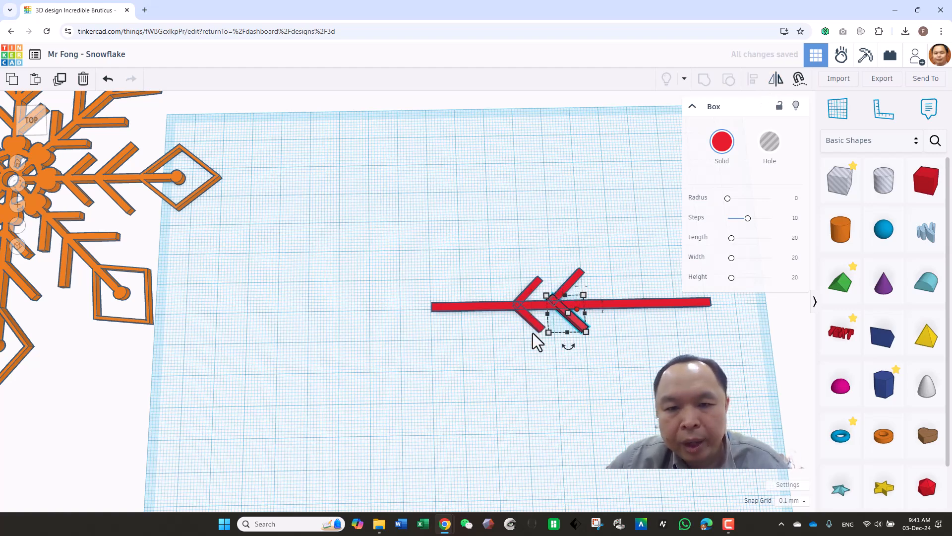
key(Down)
key(Down)
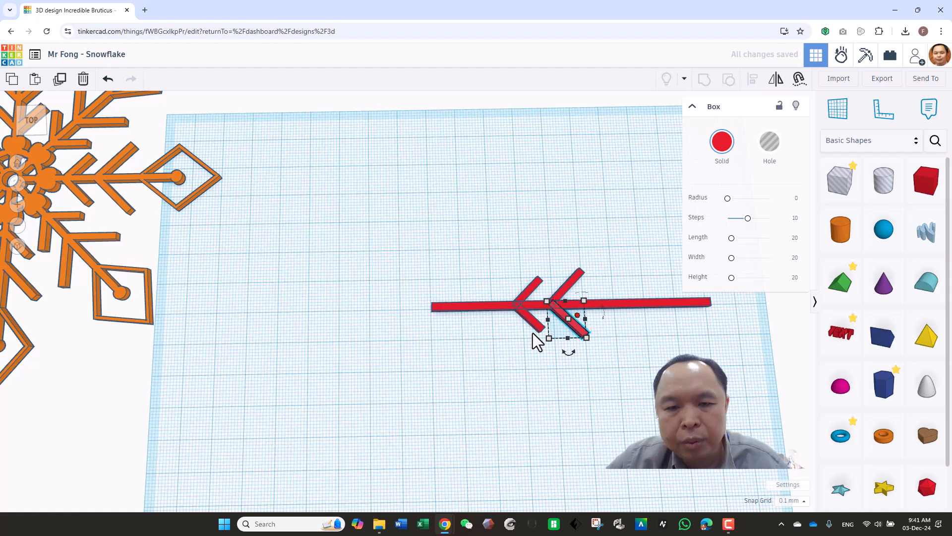
click(615, 394)
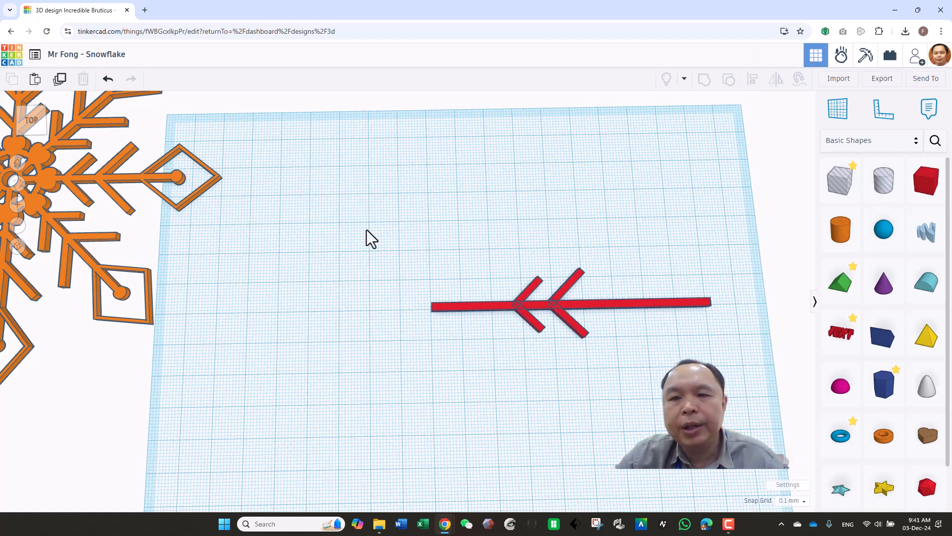
Place a new box on the workplane behind the snowflake arm and set its height to 2 mm
click(926, 178)
click(547, 182)
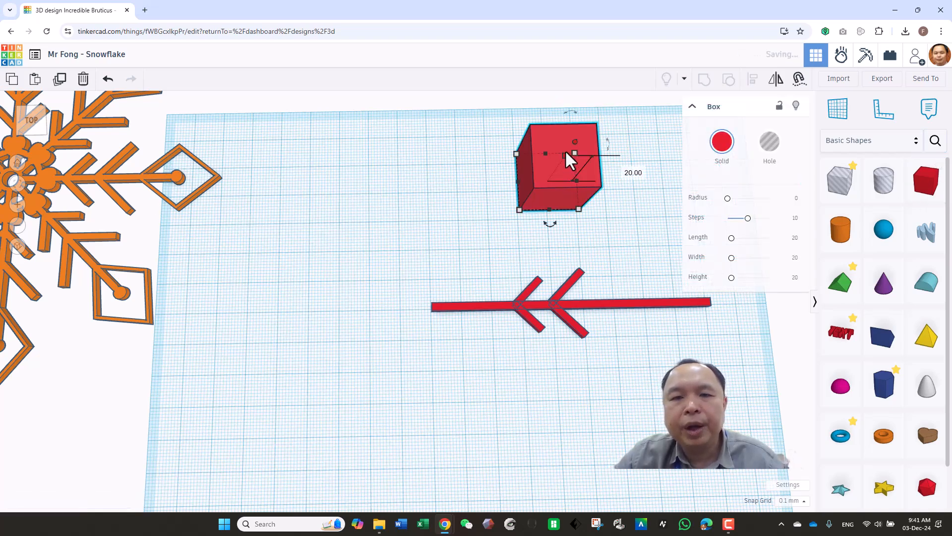
click(624, 169)
text(2)
key(Return)
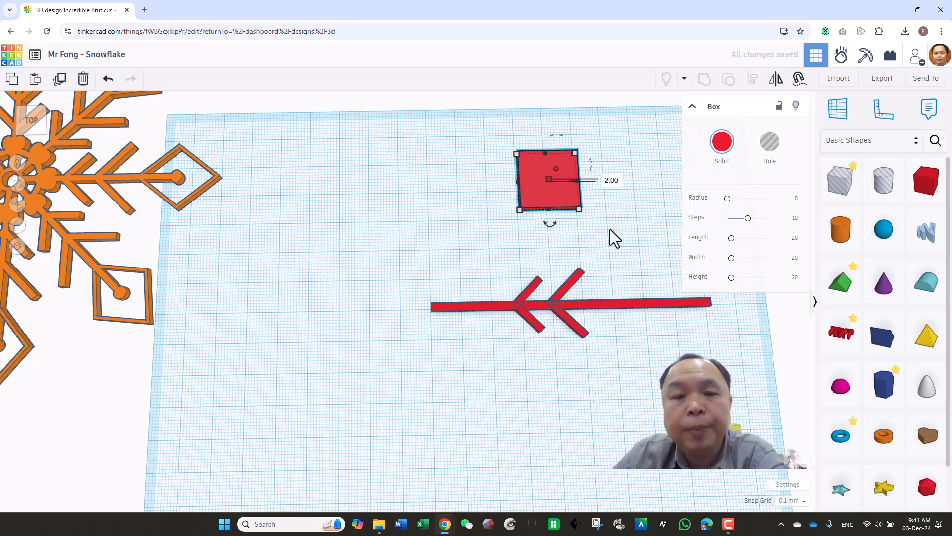
Duplicate the flat square box beside the original and resize the copy to 18 mm by 18 mm
right_drag(612, 229, 606, 195)
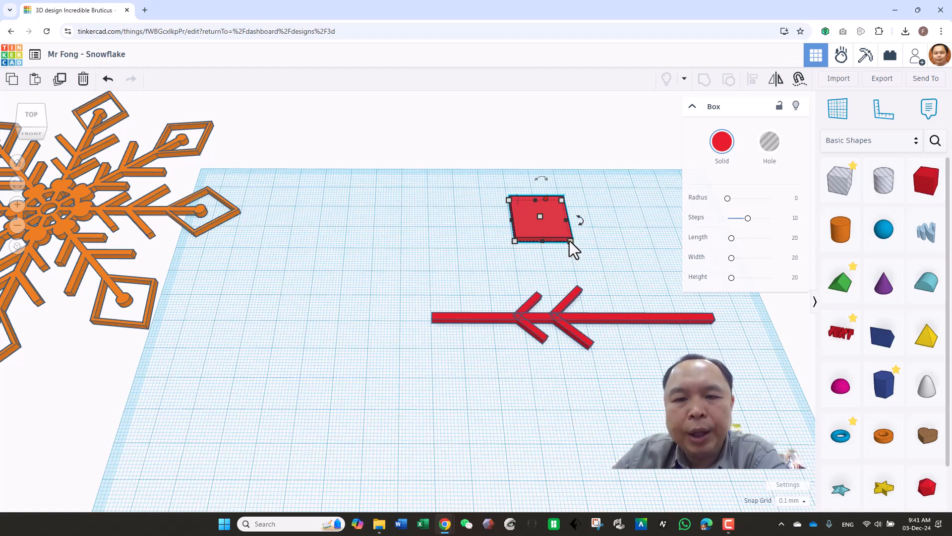
drag(550, 218, 580, 248)
key(ctrl+d)
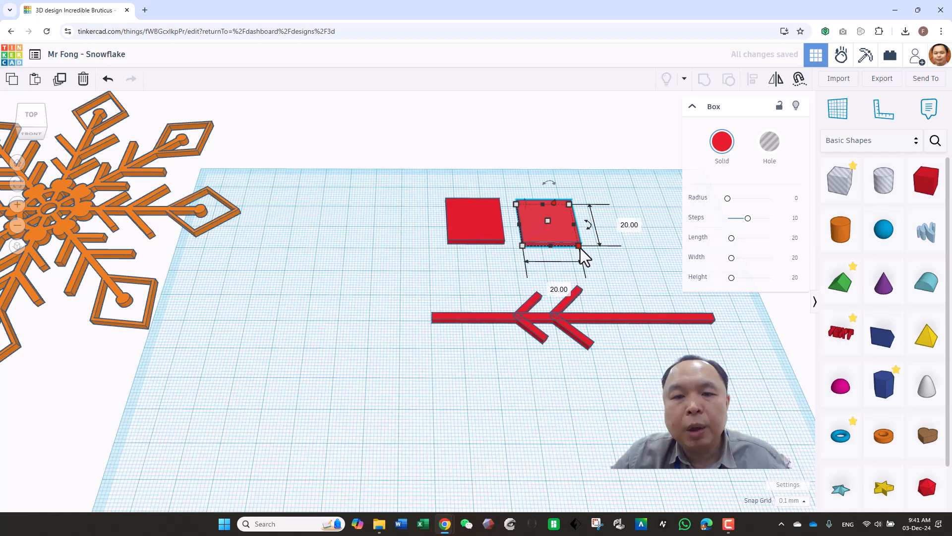
click(626, 225)
text(1)
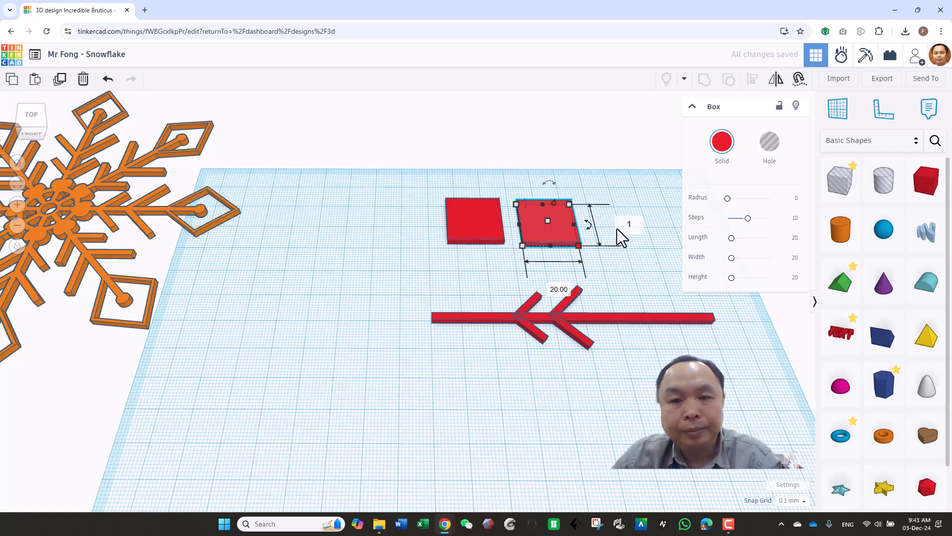
text(8)
key(Return)
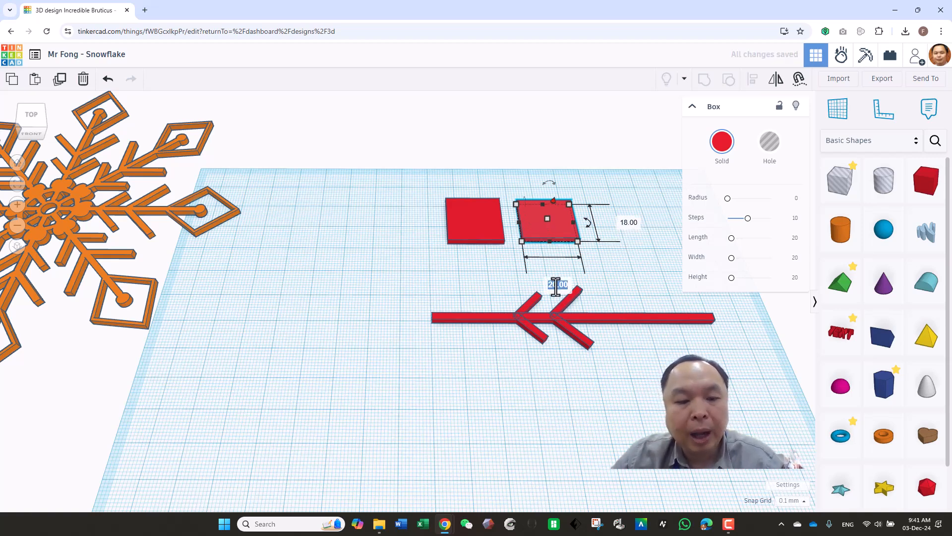
text(18)
key(Return)
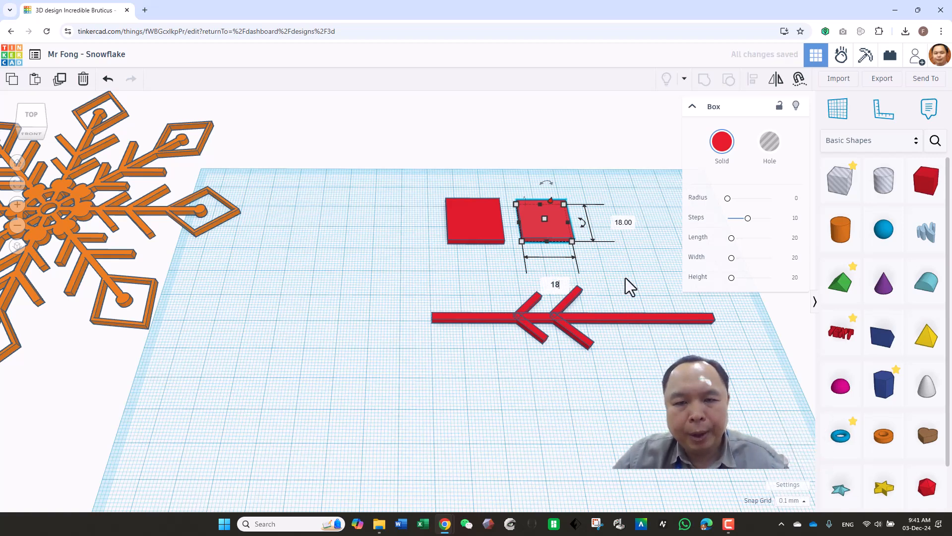
Turn the 18 mm square into a hole and move it over the solid 20 mm square
click(770, 145)
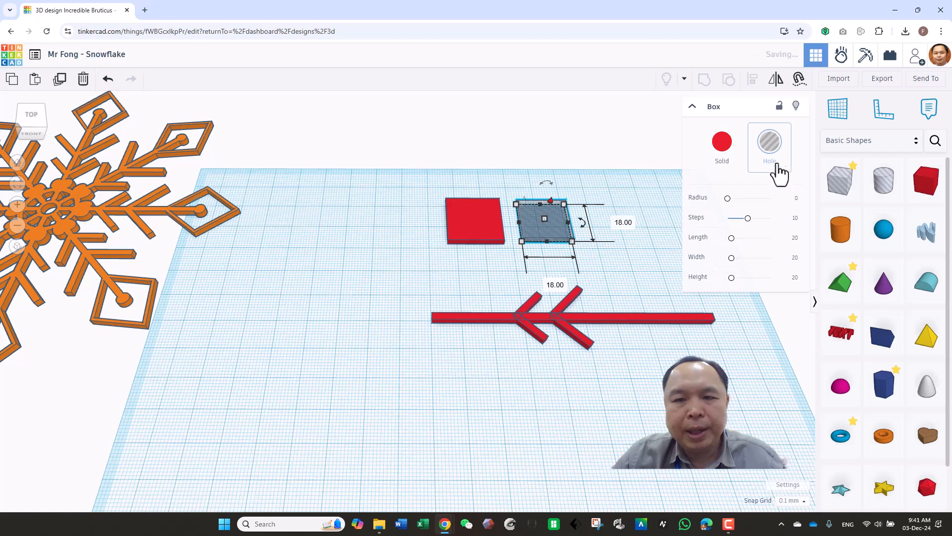
click(650, 254)
drag(552, 230, 479, 230)
Align the centres of the hole and the solid square in both horizontal directions and group them into a square frame
drag(415, 186, 468, 224)
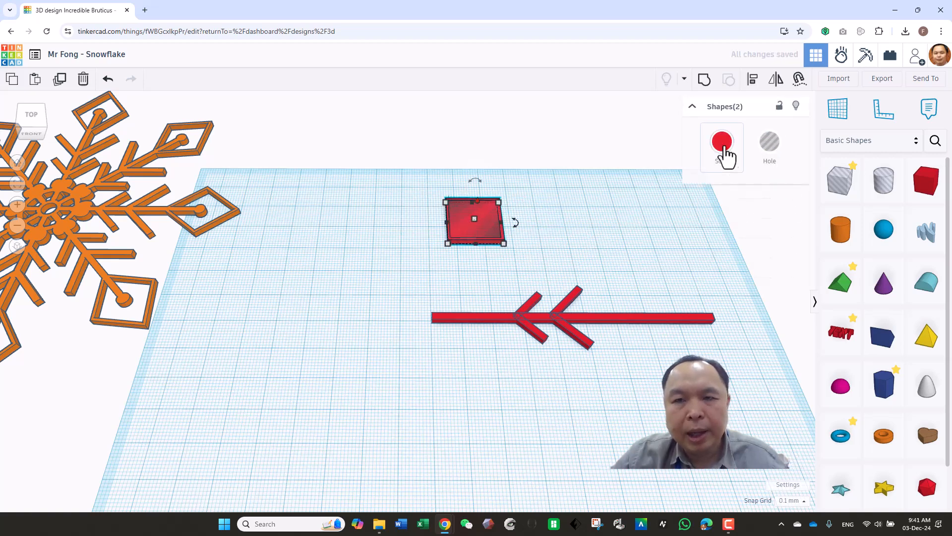
click(753, 80)
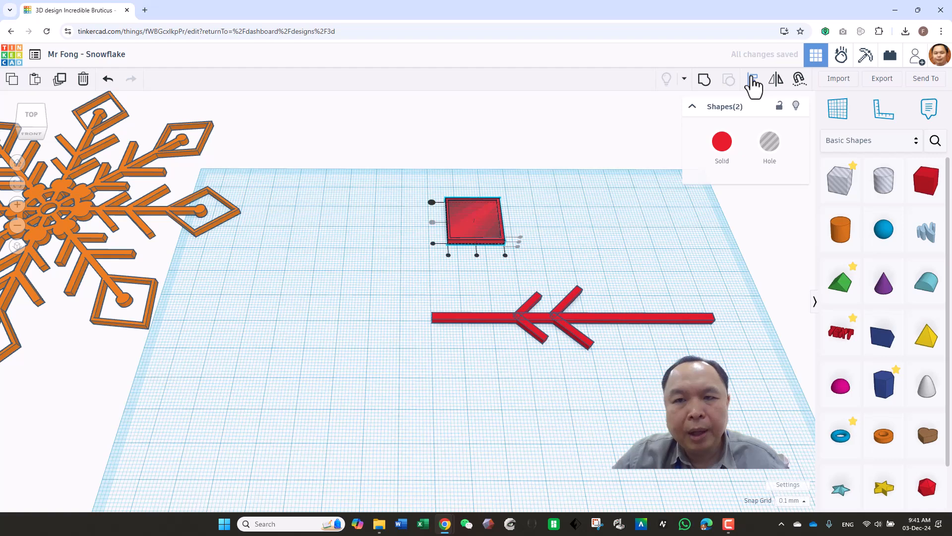
click(477, 255)
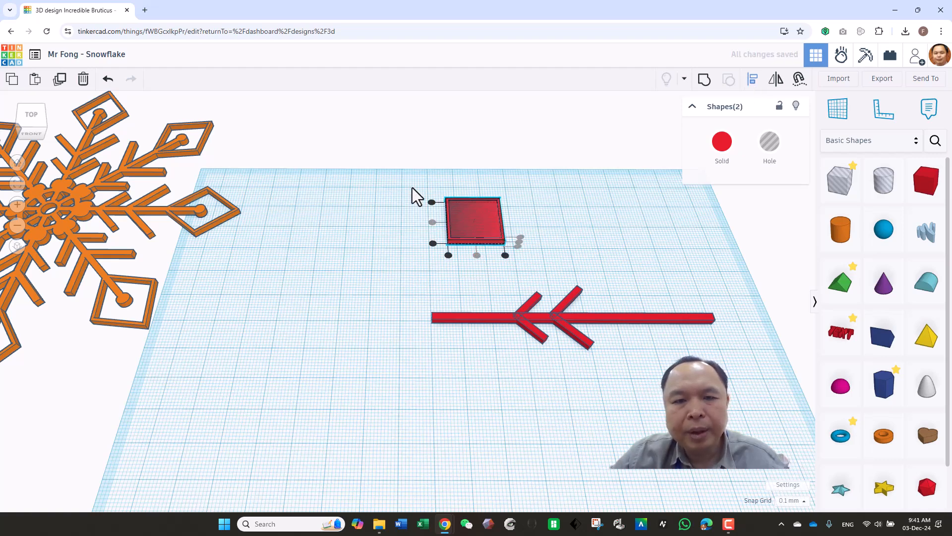
drag(478, 224, 479, 225)
click(709, 81)
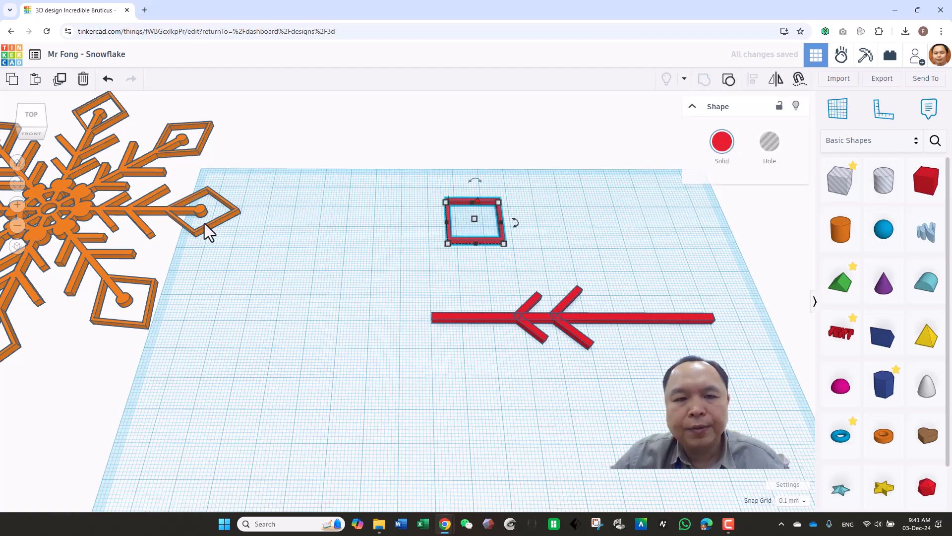
Move the square frame onto the outer end of the long bar and rotate it 45° into a diamond centred on the bar
drag(485, 241, 680, 299)
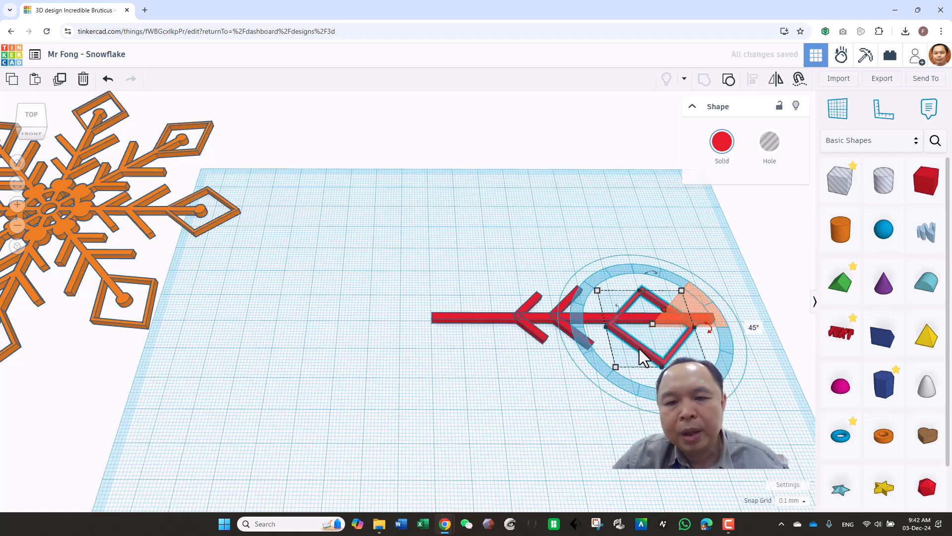
mouse_move(638, 355)
mouse_down()
mouse_move(642, 339)
mouse_move(629, 346)
mouse_up()
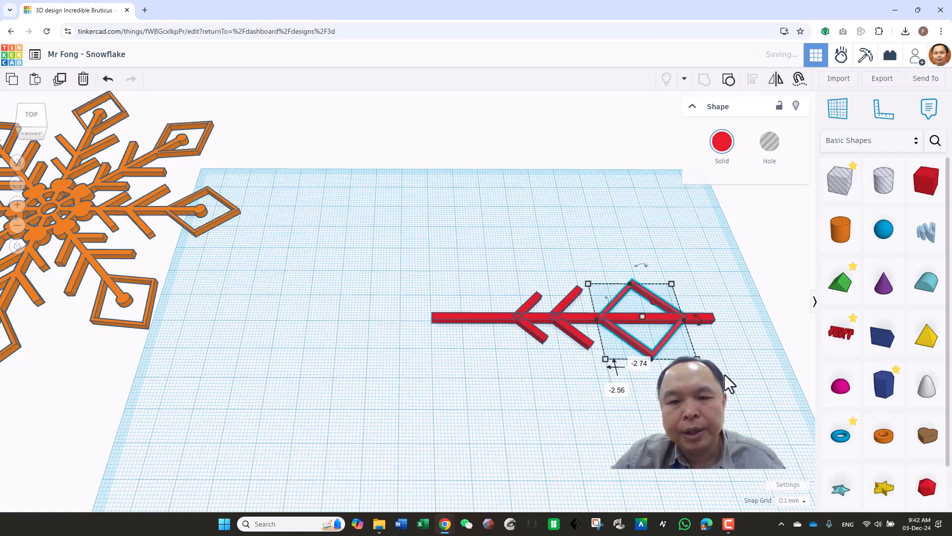
Shorten the long bar to about 67.4 mm so it ends inside the diamond, and set its width to 2 mm
right_drag(734, 388, 733, 403)
click(707, 322)
drag(707, 320, 639, 320)
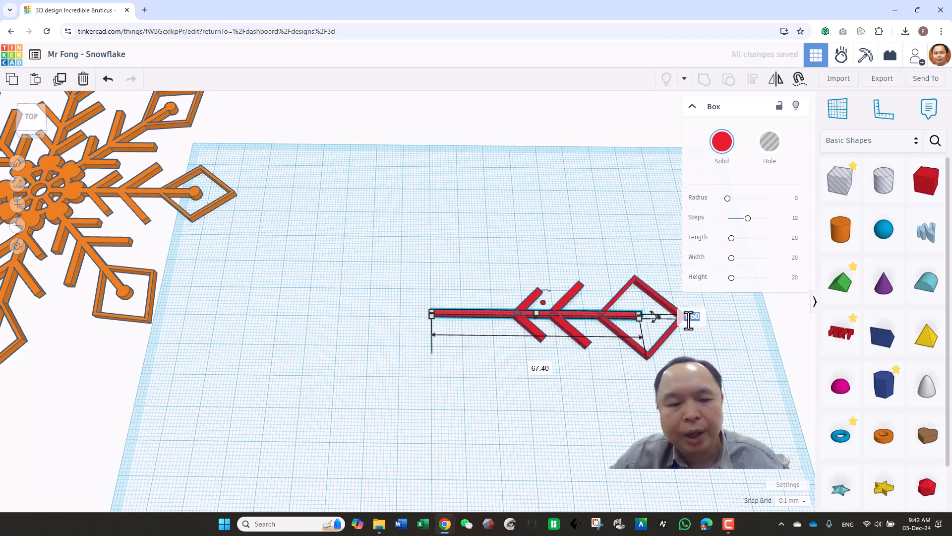
key(Return)
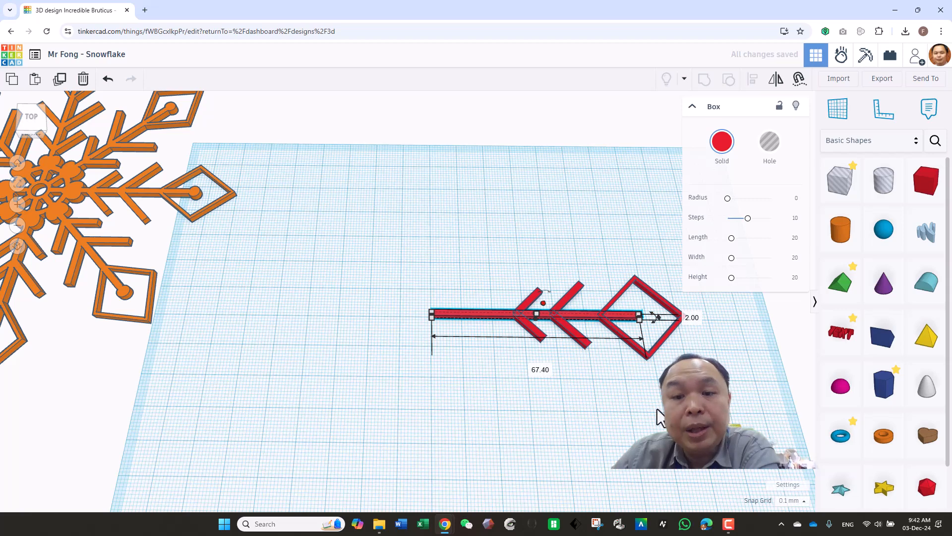
Select the long bar, its branches and the diamond frame together and group them as one arm
click(729, 388)
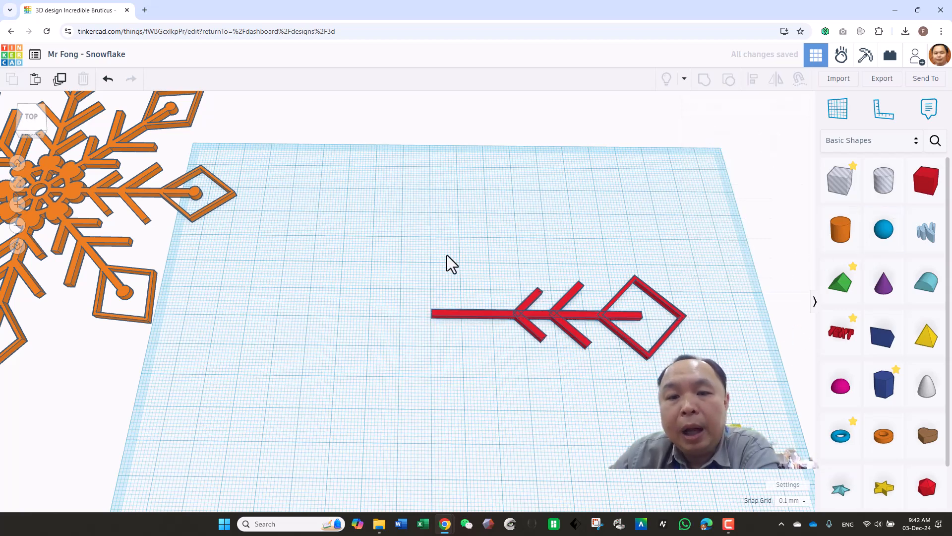
drag(456, 250, 662, 443)
click(705, 80)
Place a cylinder behind the diamond, with 64 sides and a height of 2 mm
drag(840, 231, 641, 240)
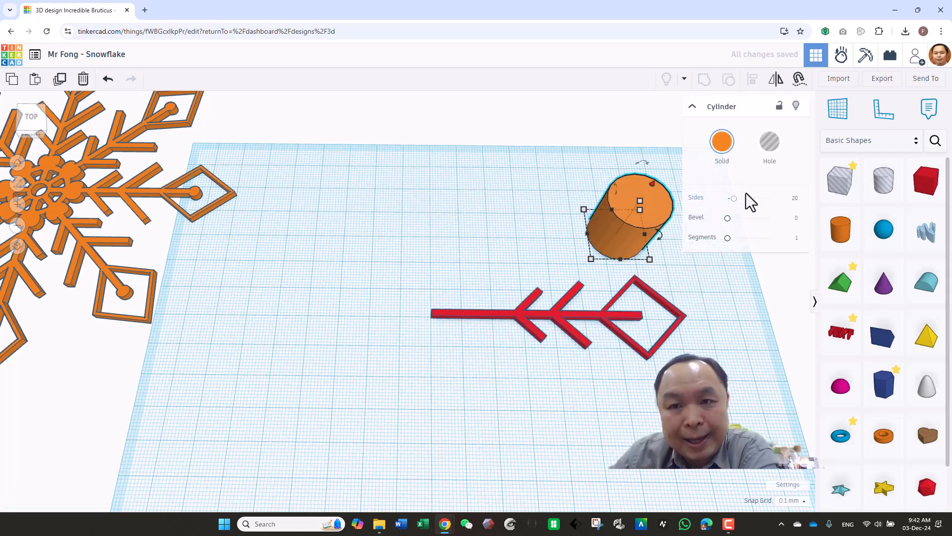
drag(735, 199, 790, 203)
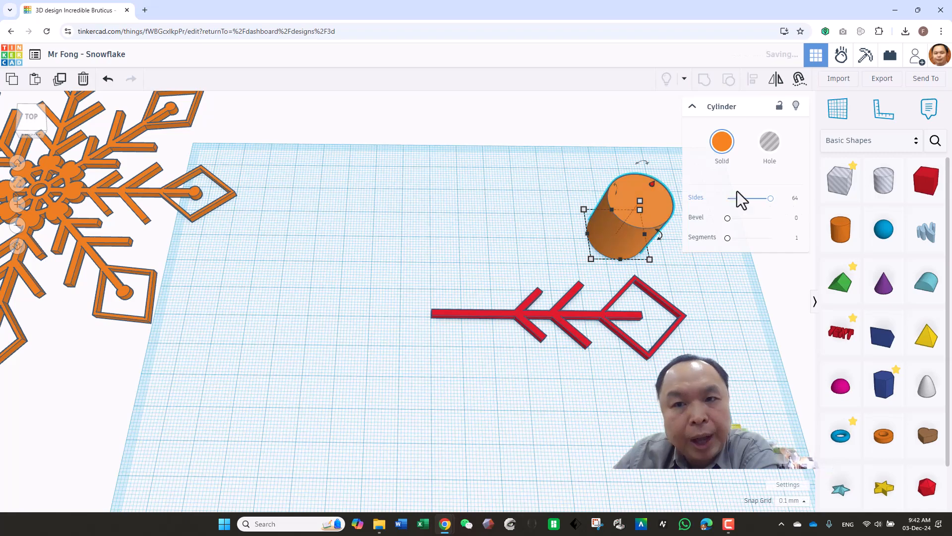
right_drag(638, 230, 661, 225)
mouse_move(643, 209)
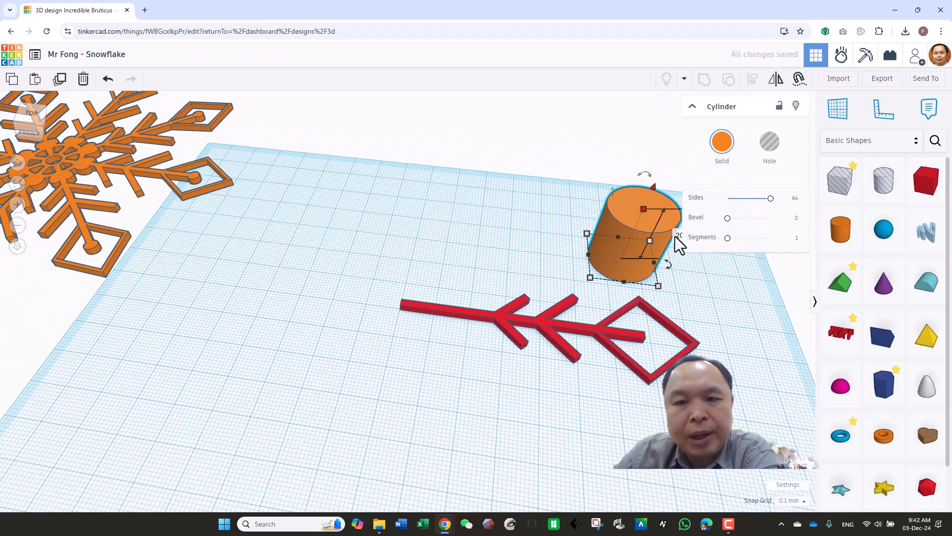
scroll(704, 282, up, 2)
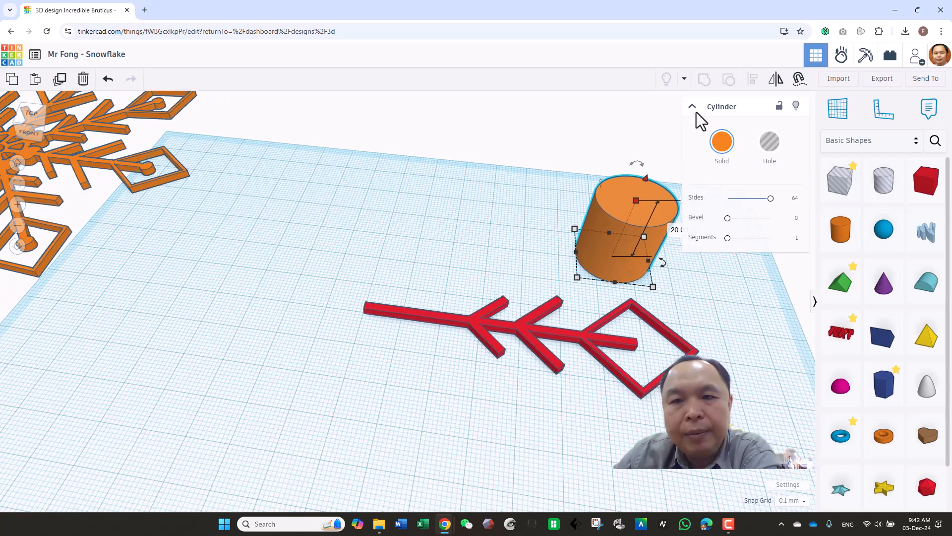
click(679, 230)
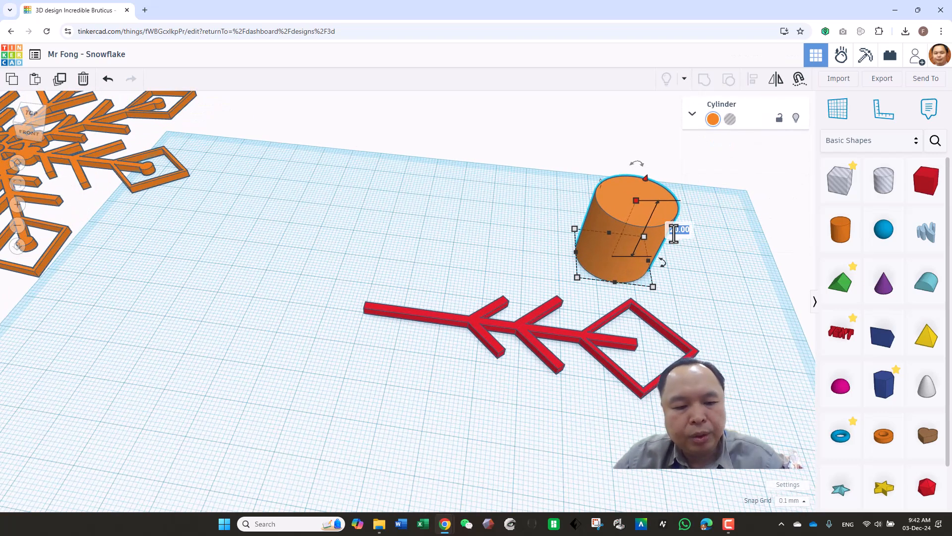
text(2)
key(Return)
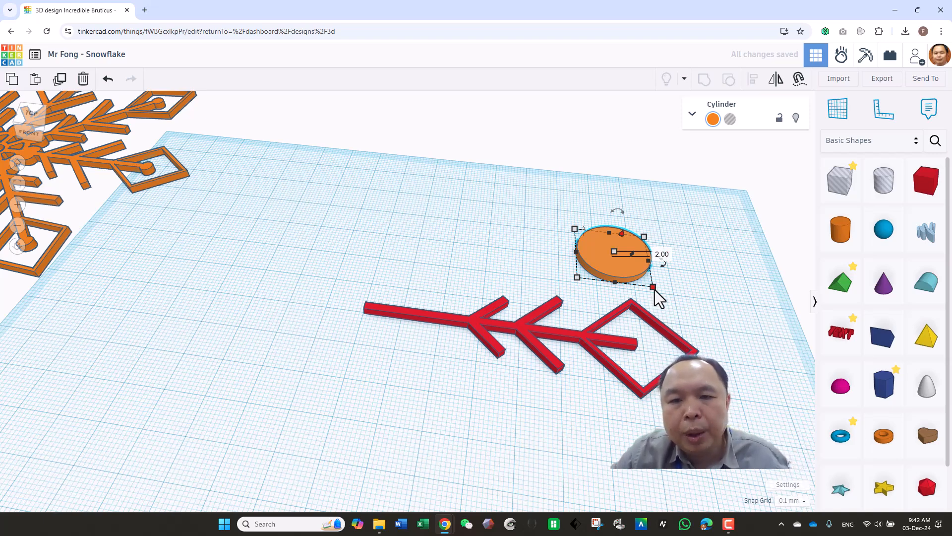
Shrink the cylinder to a small disc, move it onto the bar's end inside the diamond and set its height to 2 mm
drag(652, 287, 606, 240)
right_drag(679, 276, 648, 261)
drag(597, 198, 634, 332)
click(632, 325)
click(679, 325)
text(2)
key(Return)
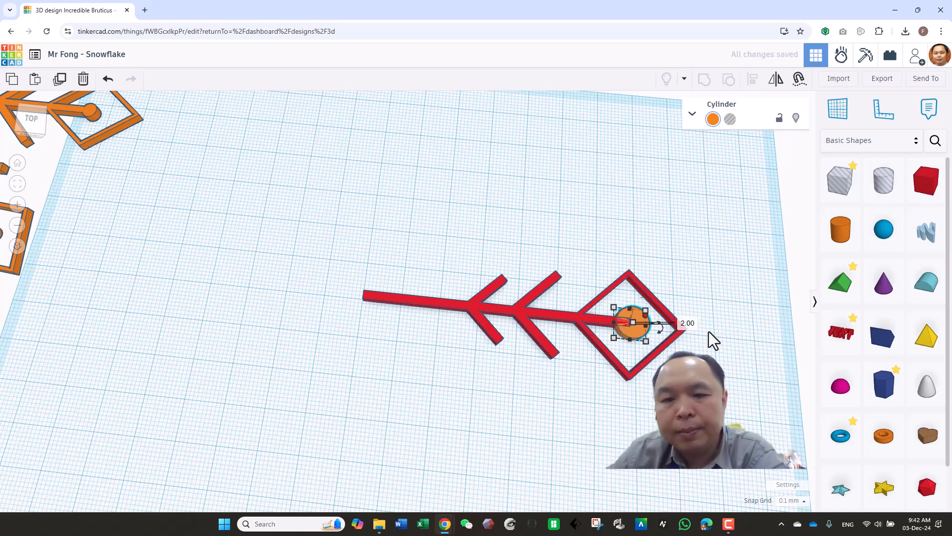
Align the disc with the arm's centreline and group both into one shape
right_drag(696, 396, 719, 361)
drag(567, 254, 664, 422)
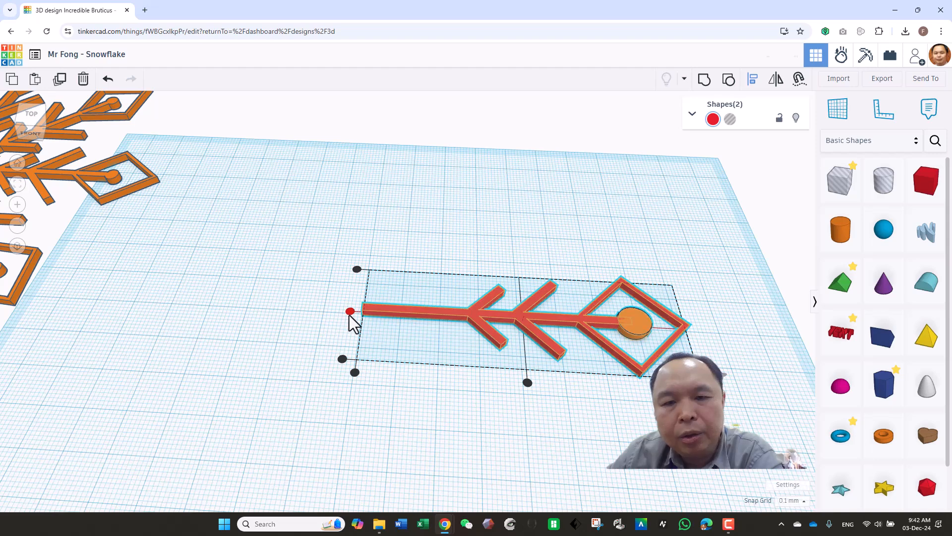
click(613, 453)
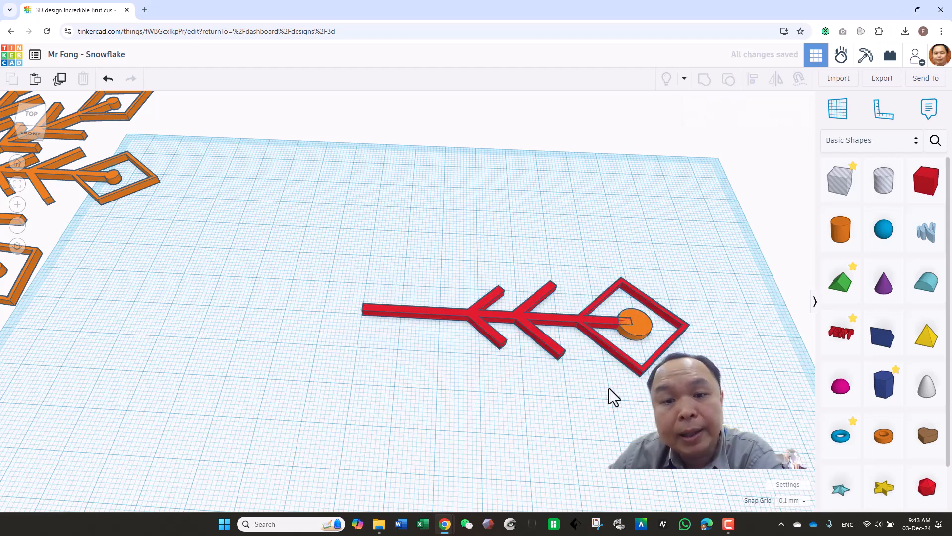
drag(560, 235, 662, 431)
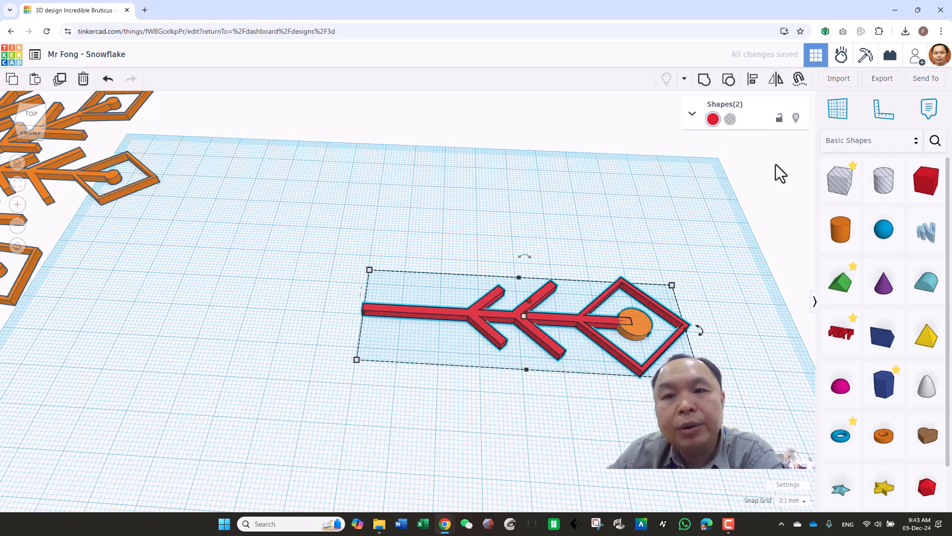
click(706, 81)
scroll(538, 204, down, 3)
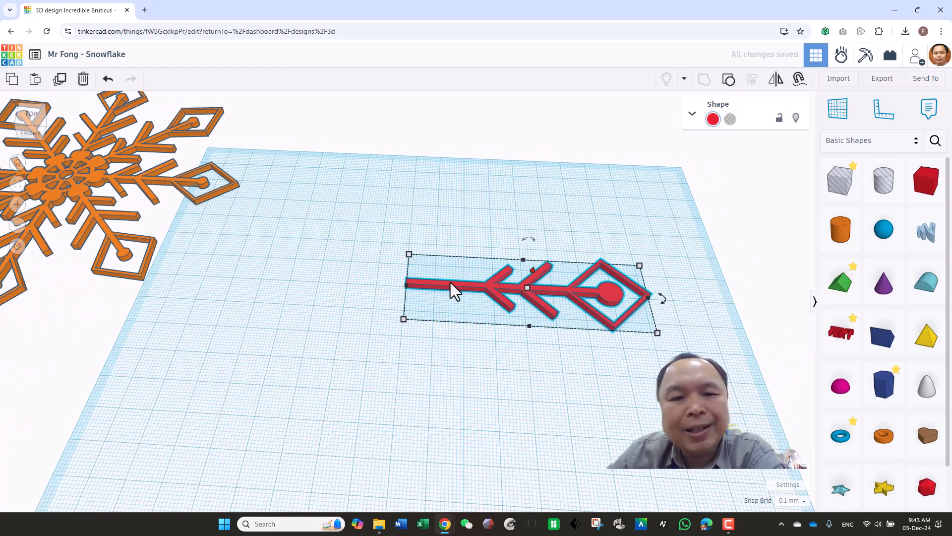
click(531, 410)
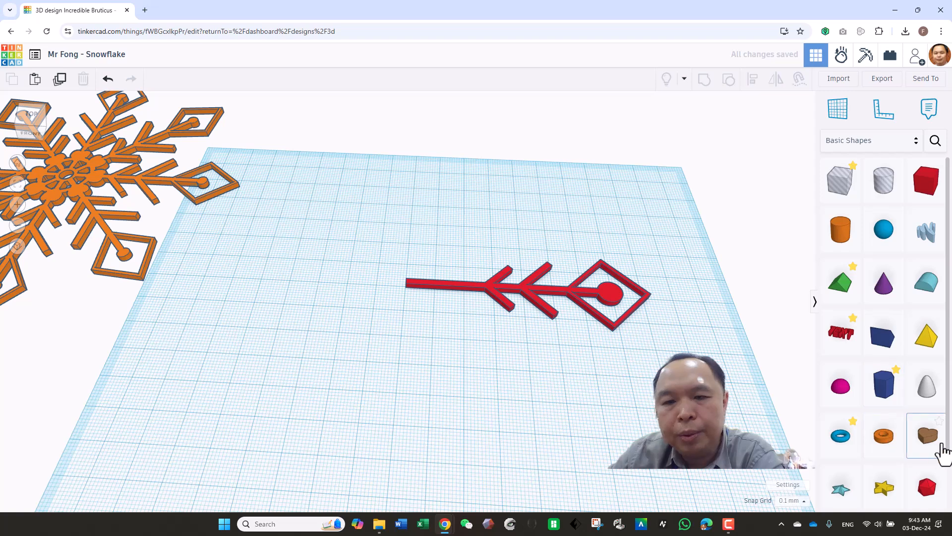
Place a heart, flatten and shrink it, and turn it sideways on the bar with its tip facing the bar's inner end
drag(936, 453, 473, 331)
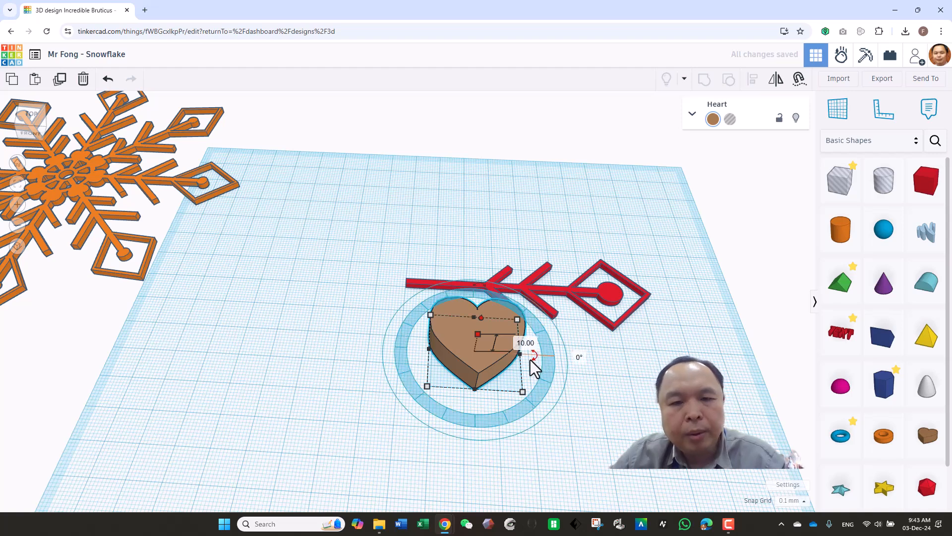
click(525, 344)
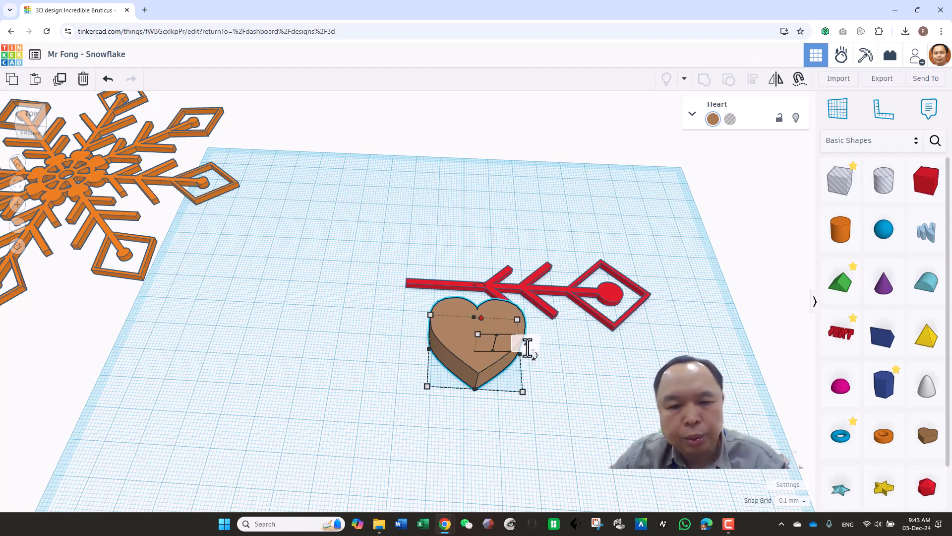
drag(523, 391, 457, 282)
mouse_move(489, 310)
right_drag(461, 314, 471, 361)
scroll(472, 361, up, 2)
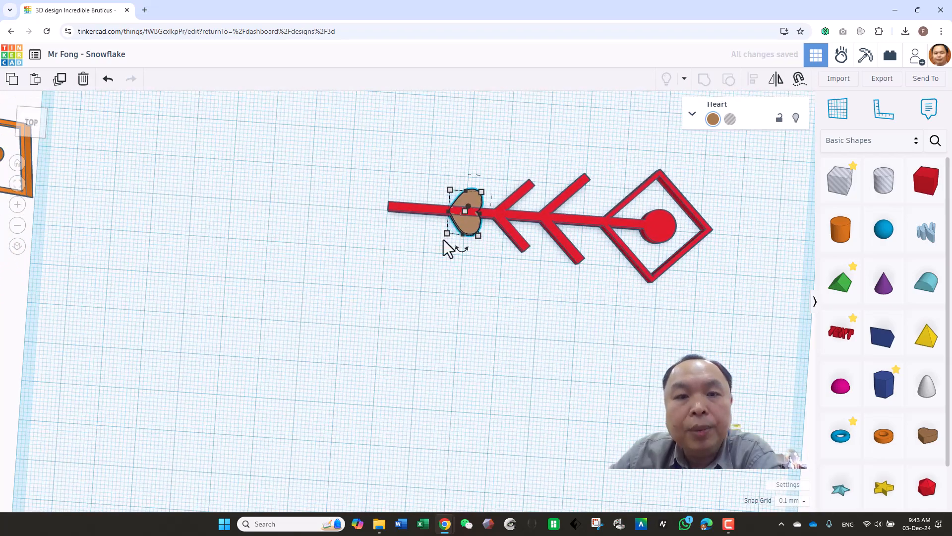
Align the heart with the arm's centreline and group the two into one shape
drag(477, 275, 712, 145)
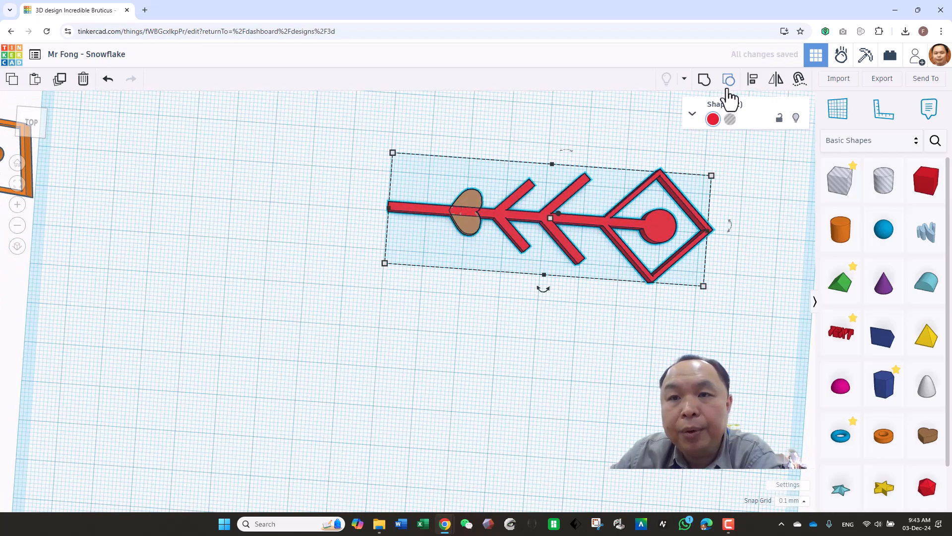
click(751, 81)
click(373, 207)
click(521, 336)
scroll(522, 336, down, 3)
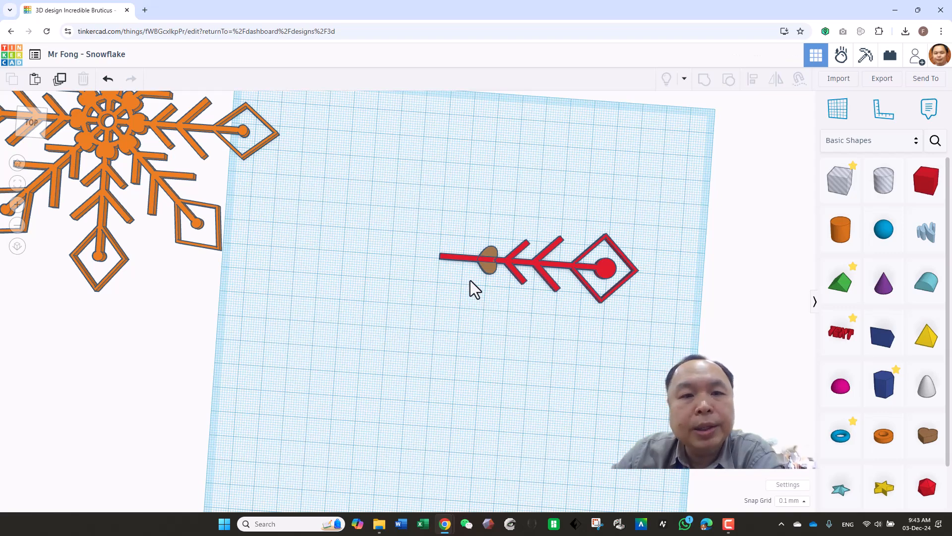
drag(461, 211, 494, 337)
click(696, 95)
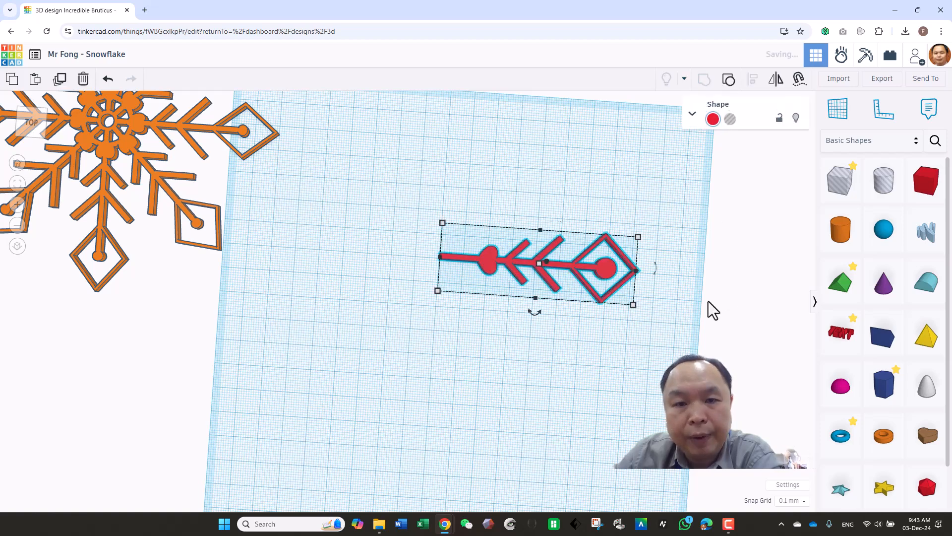
Move the whole arm about 18.1 mm to the right and 17.9 mm towards the front of the workplane
scroll(708, 302, down, 1)
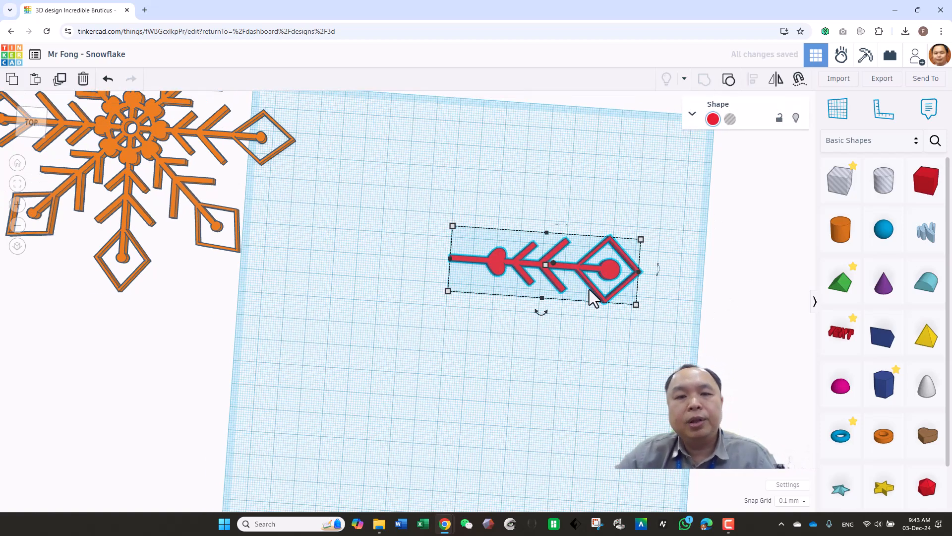
drag(495, 263, 531, 296)
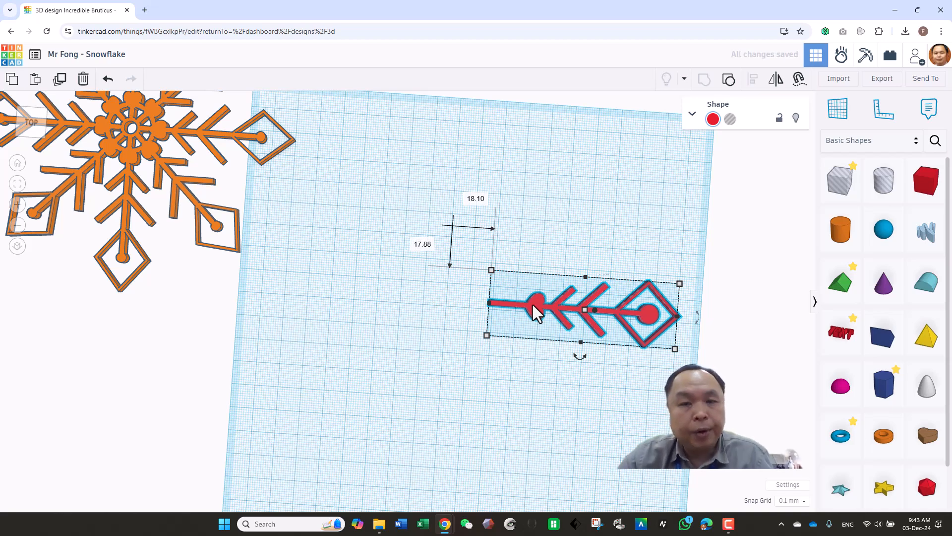
click(554, 322)
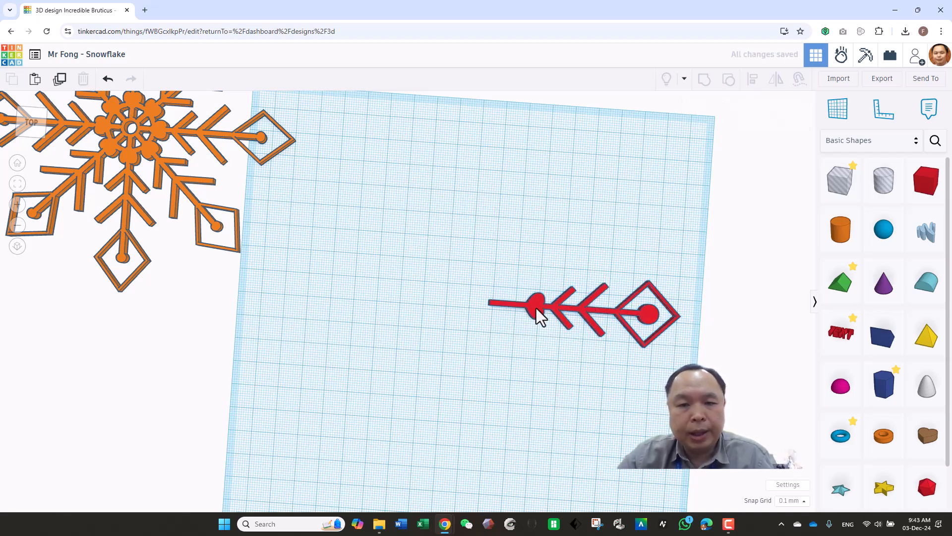
Duplicate the arm in place and rotate the copy by 180°
click(539, 315)
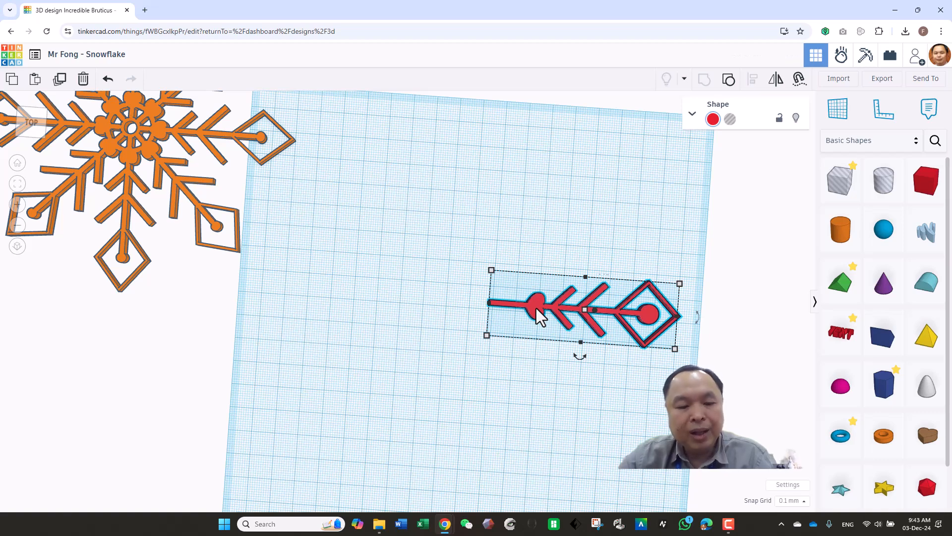
drag(581, 358, 589, 254)
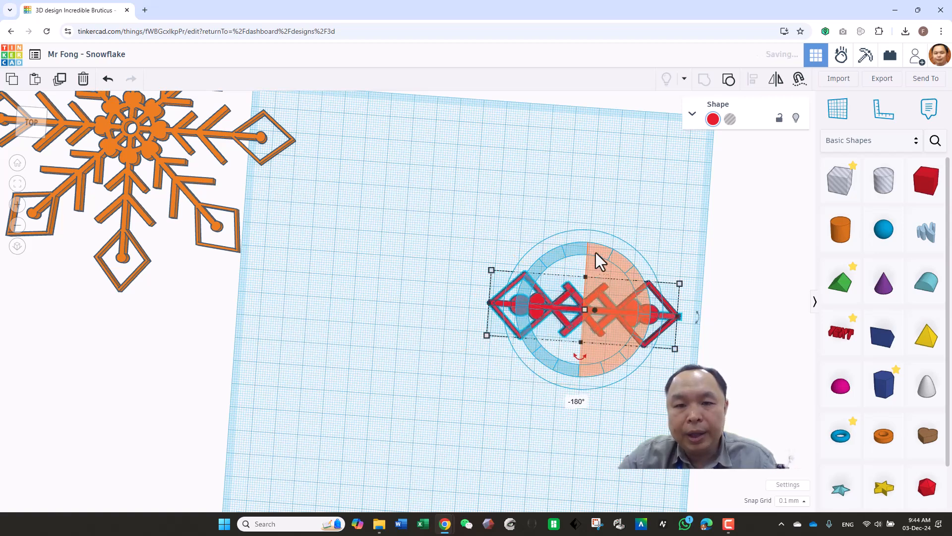
Shift the rotated copy left until the plain inner bar ends of both arms overlap between the two hearts
key(Left)
key(Left)
key(Left)
key(Left)
key(Left)
key(Left)
key(Left)
key(Left)
key(Left)
key(Left)
key(Left)
key(Left)
key(Left)
key(Left)
key(Left)
key(Left)
key(Left)
key(Left)
key(Left)
key(Left)
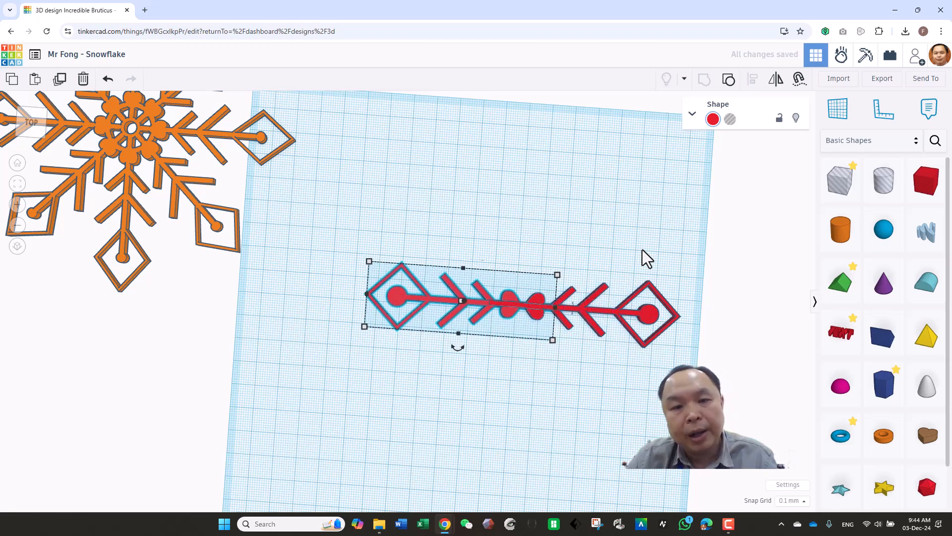
key(Right)
key(Right)
key(Right)
key(Right)
key(Right)
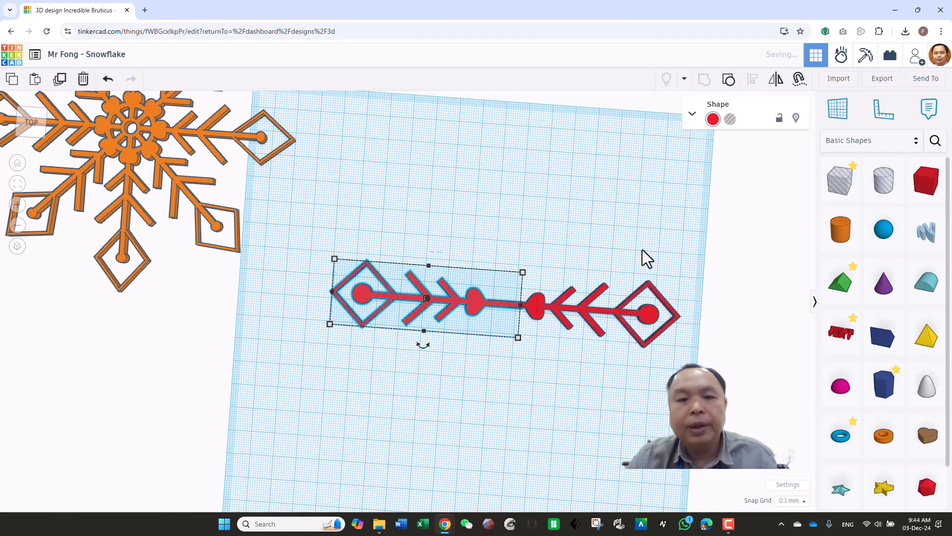
key(Left)
key(Right)
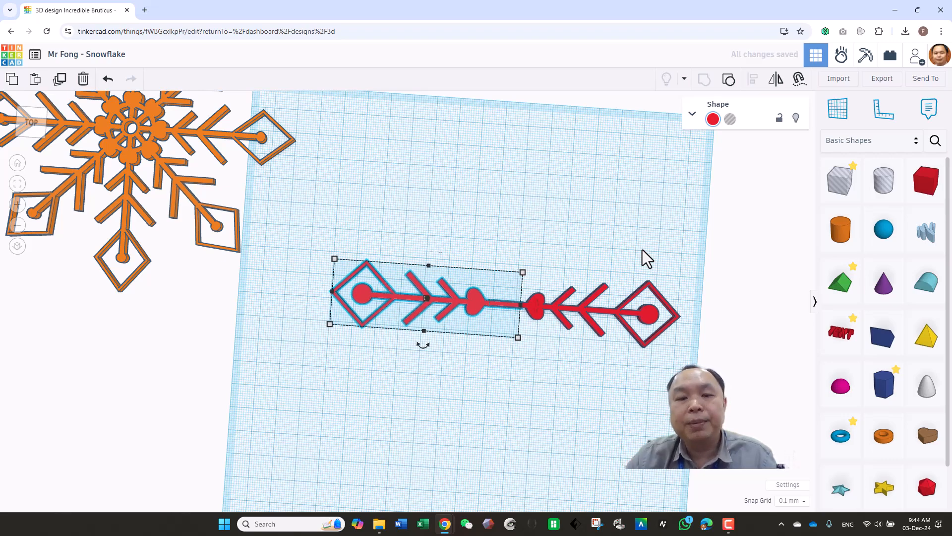
Select both opposite arms and group them into one shape
right_drag(532, 433, 522, 293)
scroll(525, 403, up, 3)
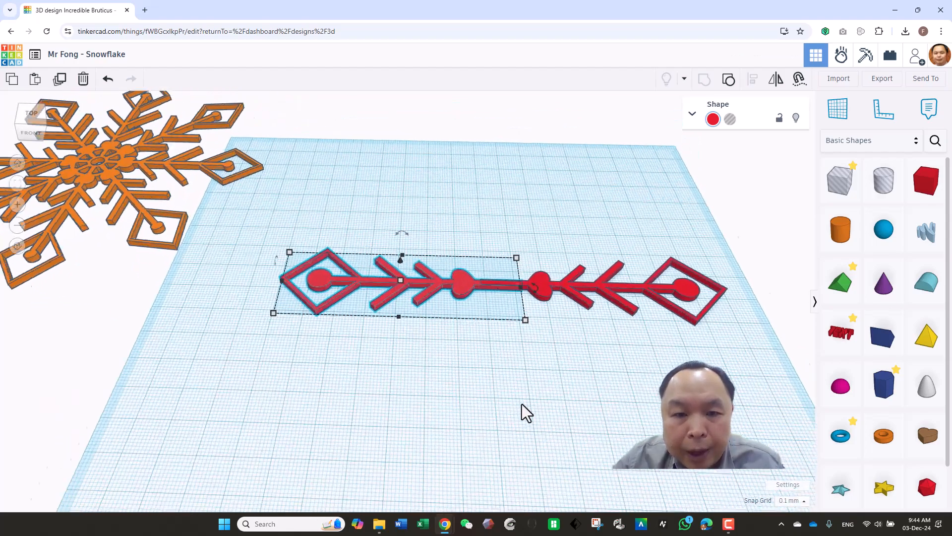
drag(460, 208, 567, 409)
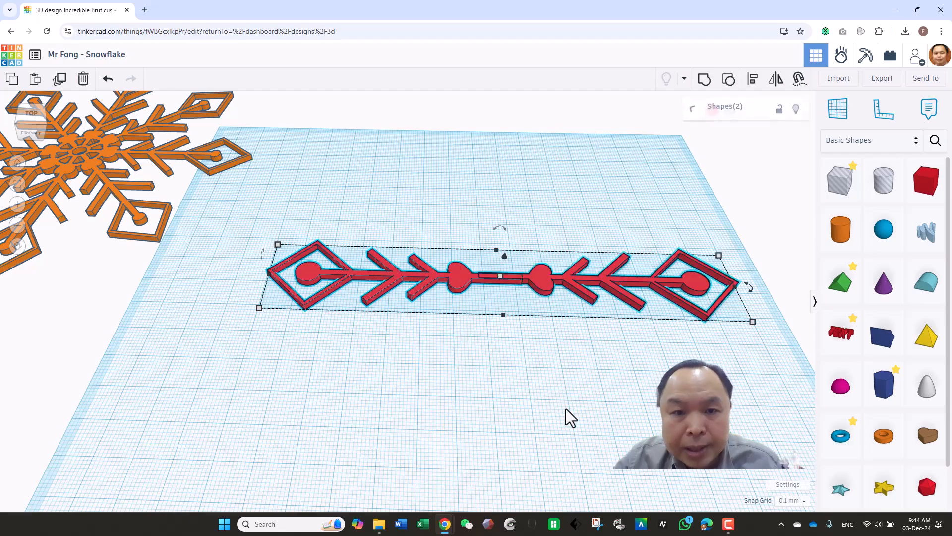
click(706, 81)
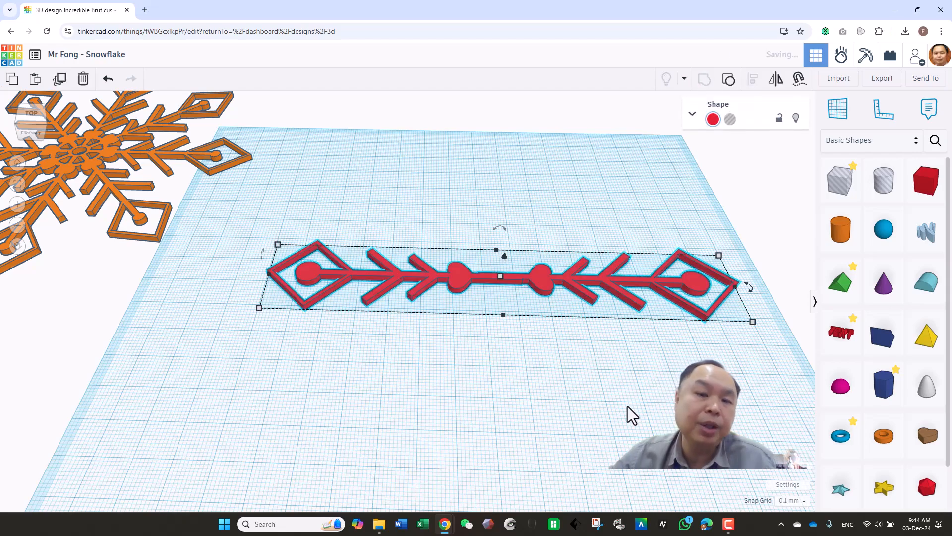
Ungroup the double arm into its two separate halves
right_drag(626, 406, 623, 507)
scroll(588, 385, up, 2)
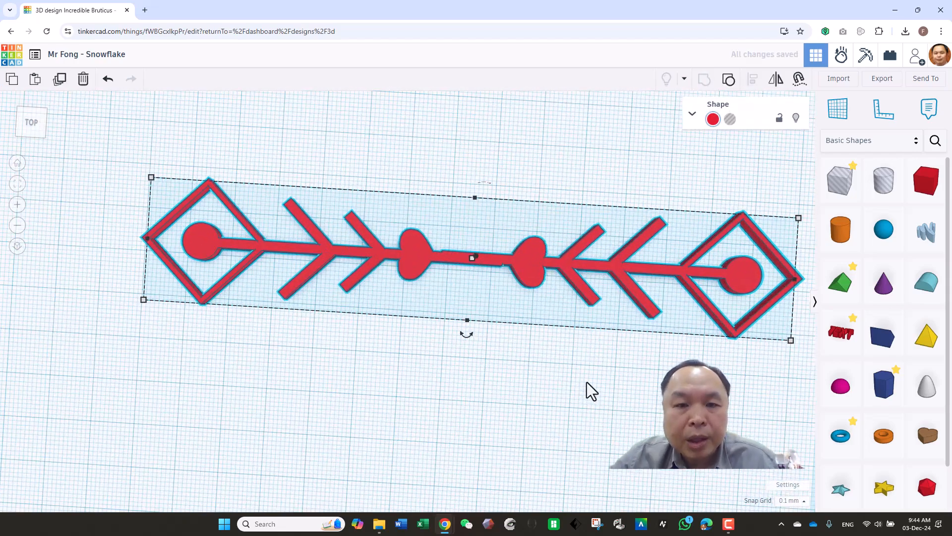
click(728, 80)
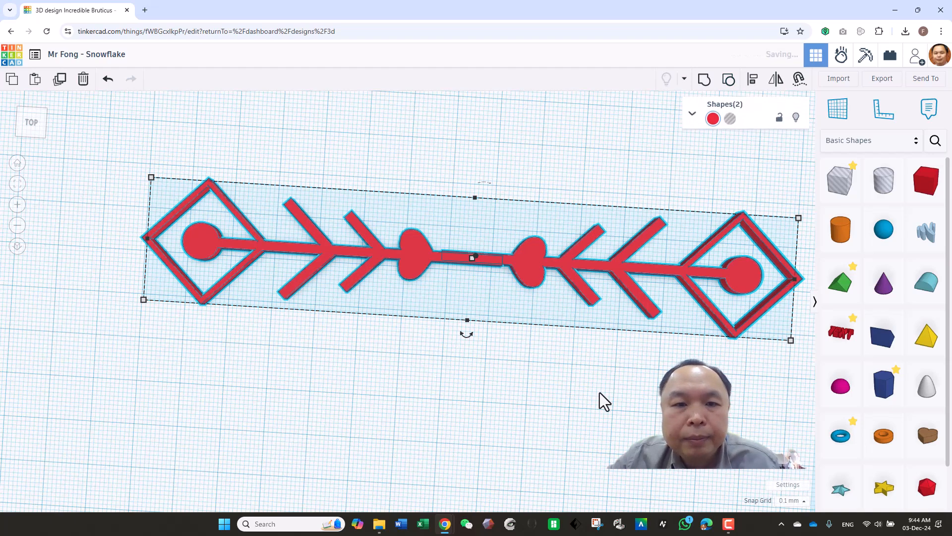
Check the alignment of both halves and nudge the right arm slightly forward so the inner bars line up
click(598, 395)
click(417, 256)
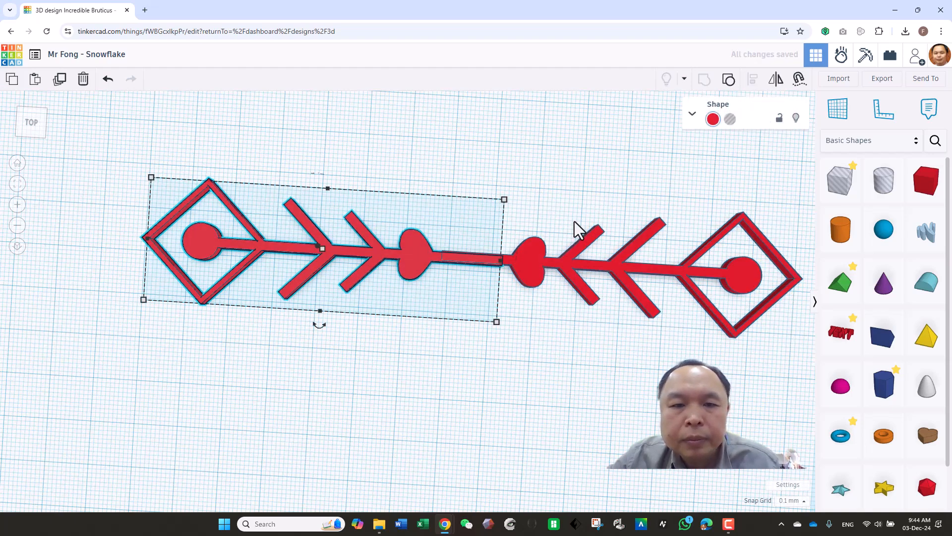
click(575, 201)
drag(482, 322, 483, 322)
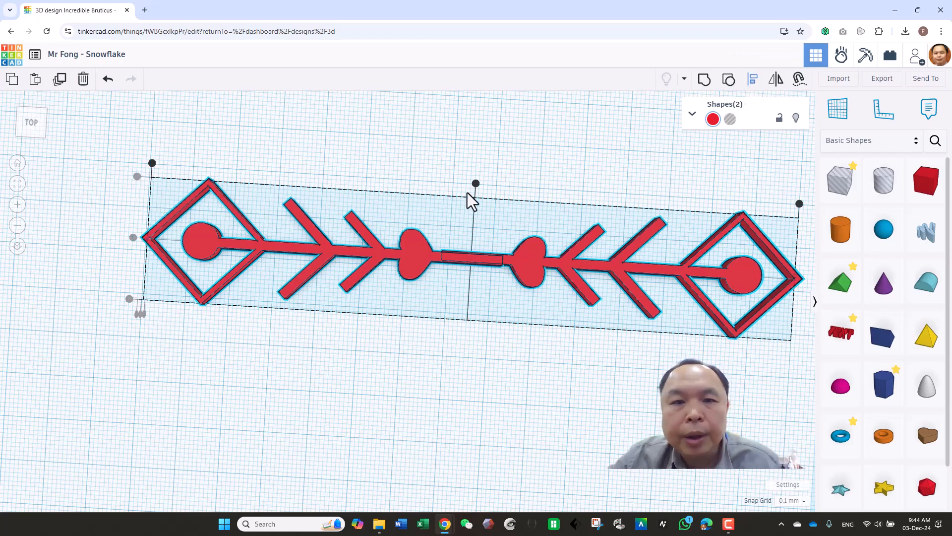
click(507, 393)
mouse_move(507, 393)
right_down()
mouse_move(510, 276)
mouse_move(493, 385)
right_up()
scroll(505, 354, up, 3)
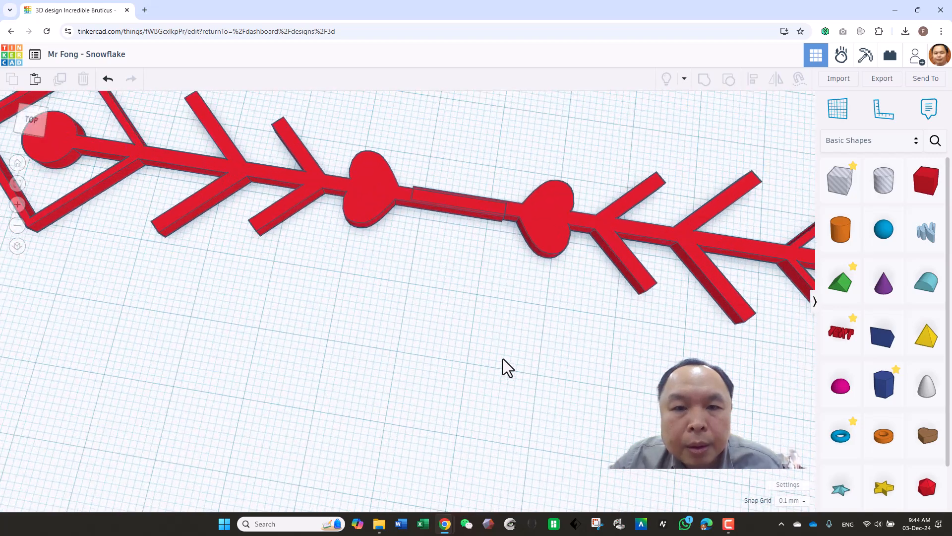
click(548, 239)
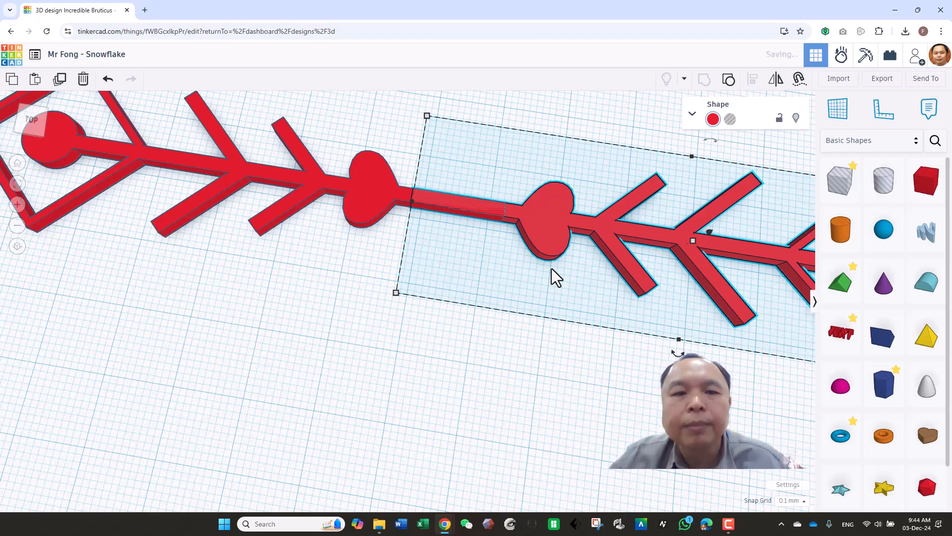
click(520, 352)
Group the aligned left and right arms into a single double-ended arm
right_drag(484, 373, 509, 332)
scroll(480, 355, down, 2)
drag(416, 202, 598, 367)
click(705, 79)
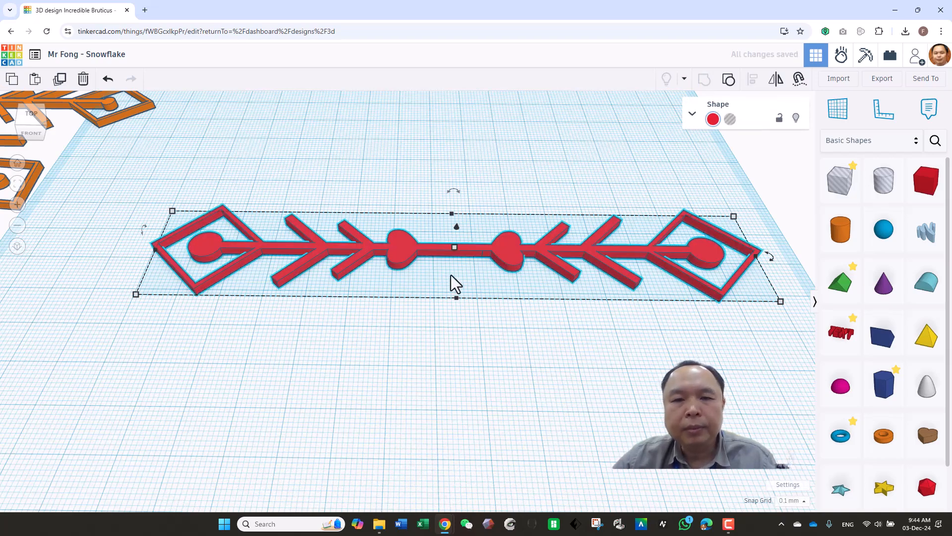
click(448, 325)
scroll(448, 325, up, 3)
scroll(520, 379, down, 5)
Duplicate the double-ended arm in place and rotate the copy by -45° about its centre
click(535, 278)
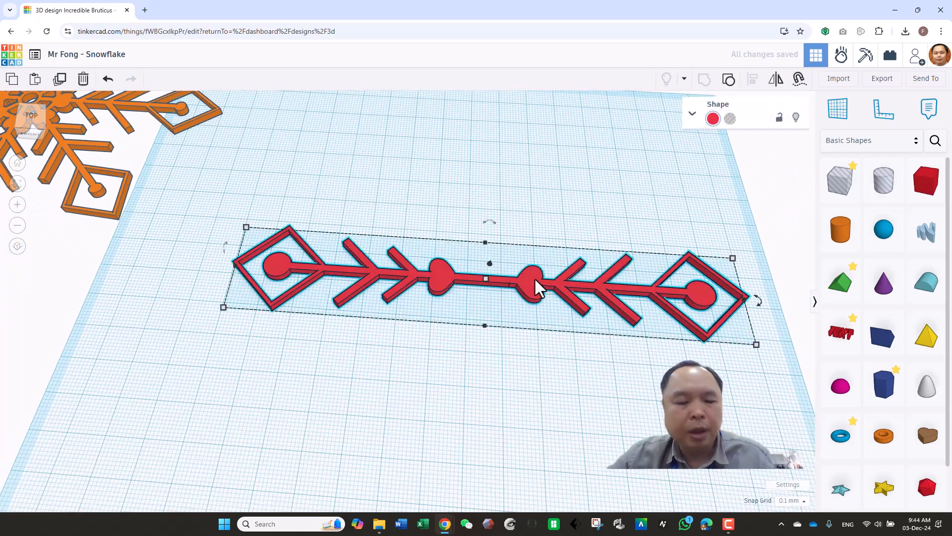
key(ctrl+d)
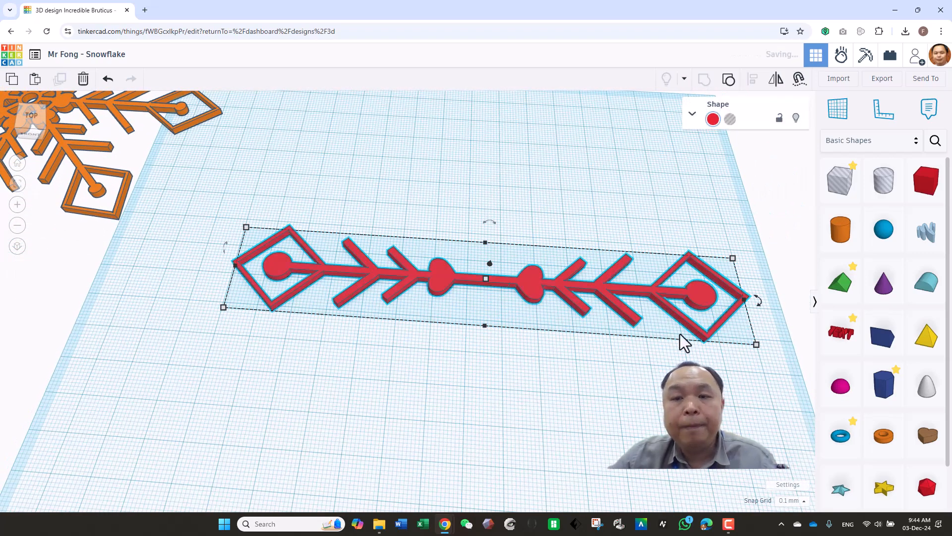
mouse_move(764, 299)
drag(764, 304, 749, 474)
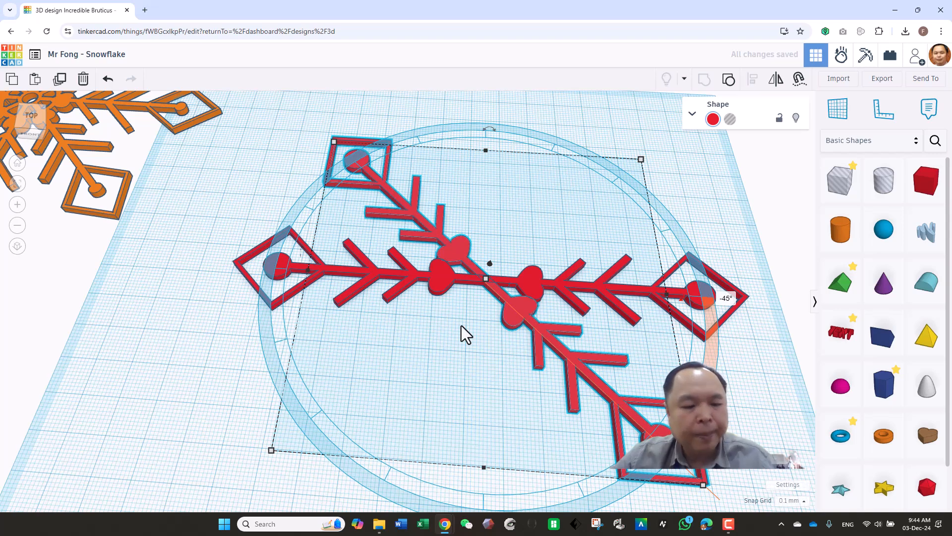
Repeat the rotated duplication twice more to complete the eight-pointed snowflake
key(ctrl+d)
key(ctrl+d)
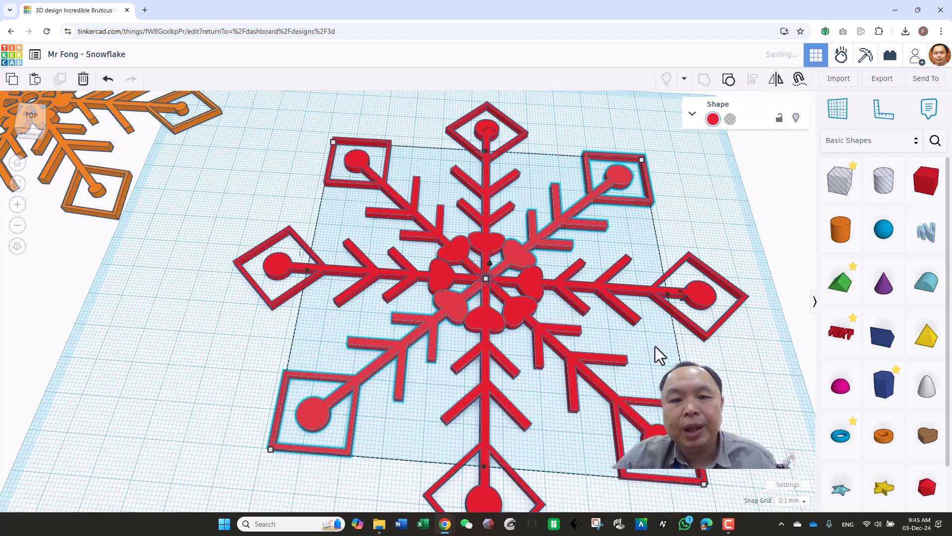
scroll(656, 346, down, 3)
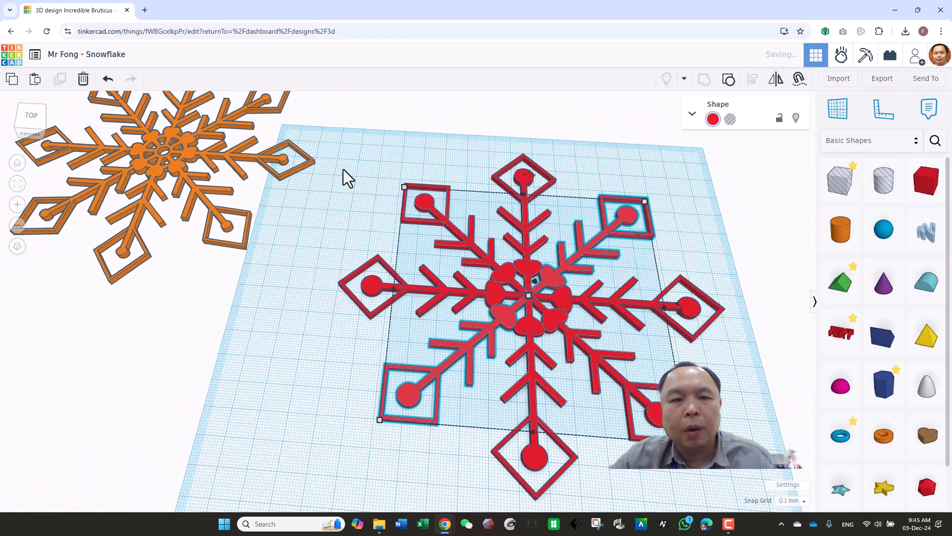
Group the four double-ended arms into one snowflake and reposition it on the workplane
drag(350, 171, 694, 484)
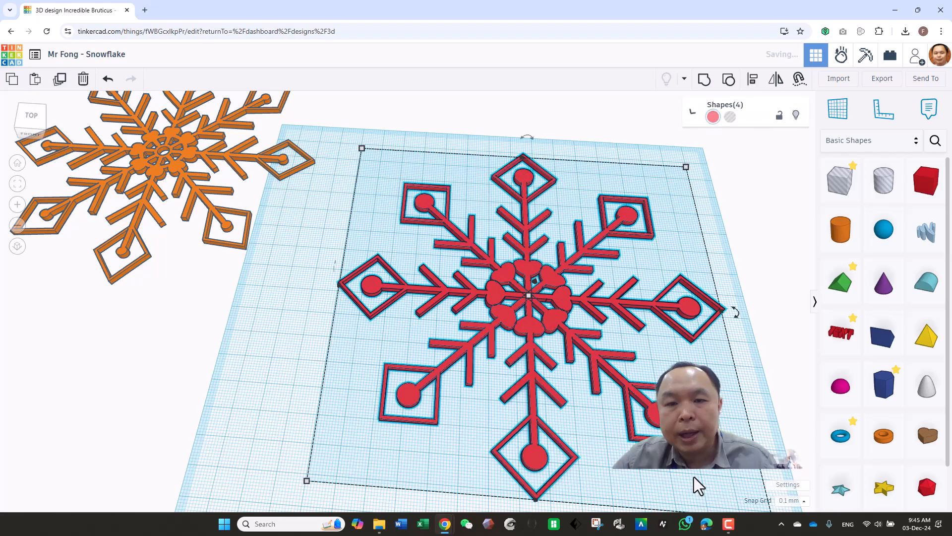
click(705, 80)
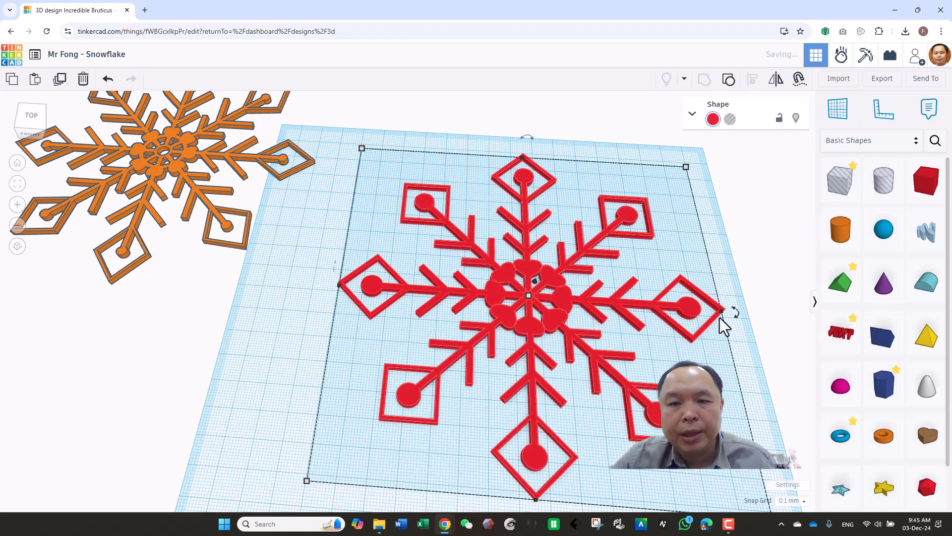
drag(671, 332, 630, 299)
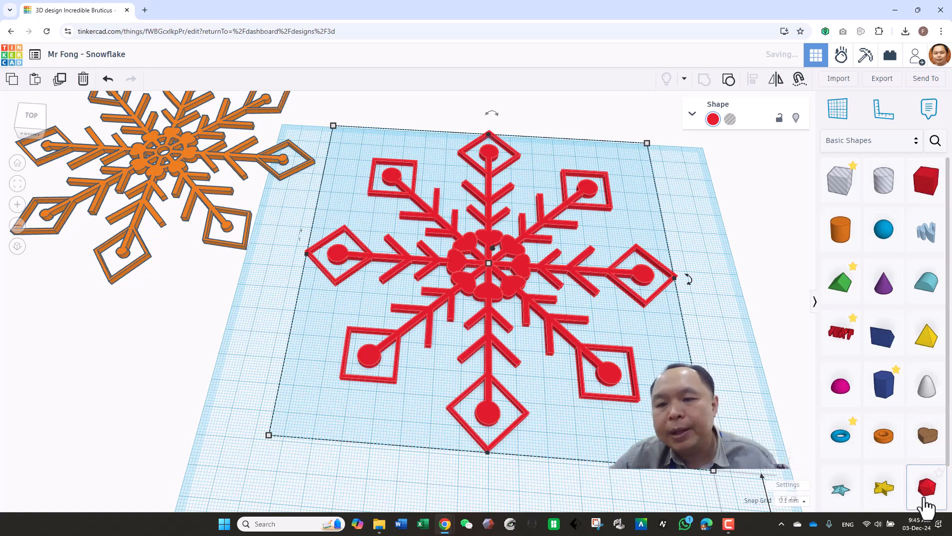
Add a tube with 64 sides and place it over the snowflake's centre
drag(888, 453, 678, 338)
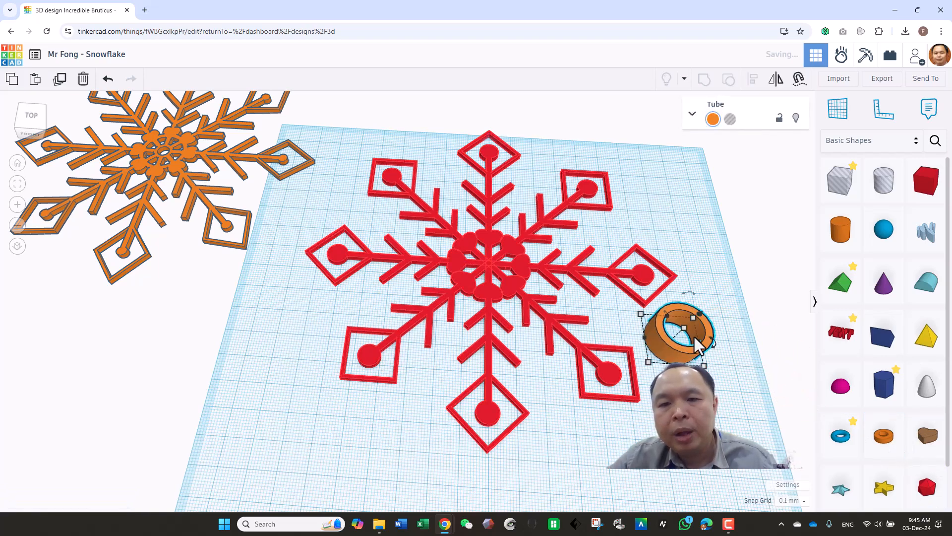
click(692, 115)
drag(742, 249, 786, 247)
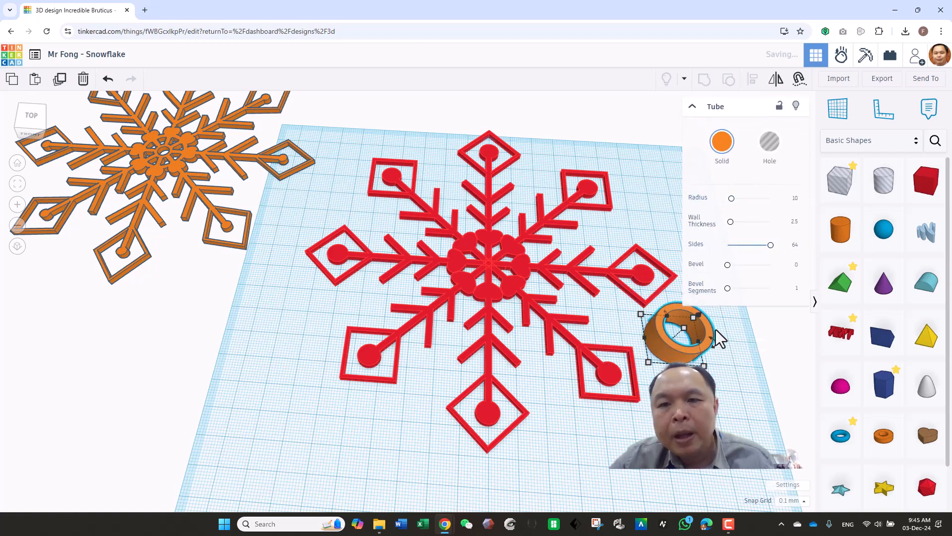
drag(698, 351, 521, 300)
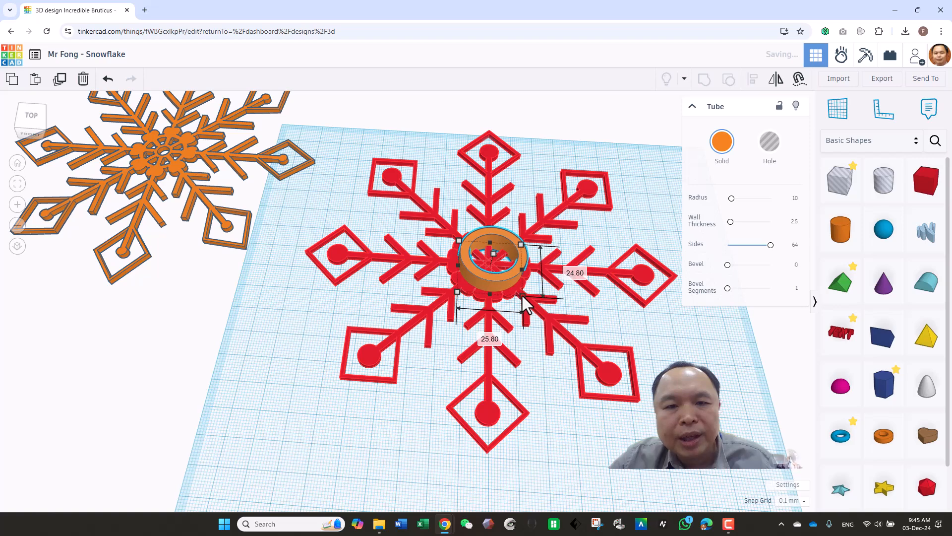
Resize the tube to about 26.7 by 27 mm and set its height to 2 mm
drag(458, 240, 456, 234)
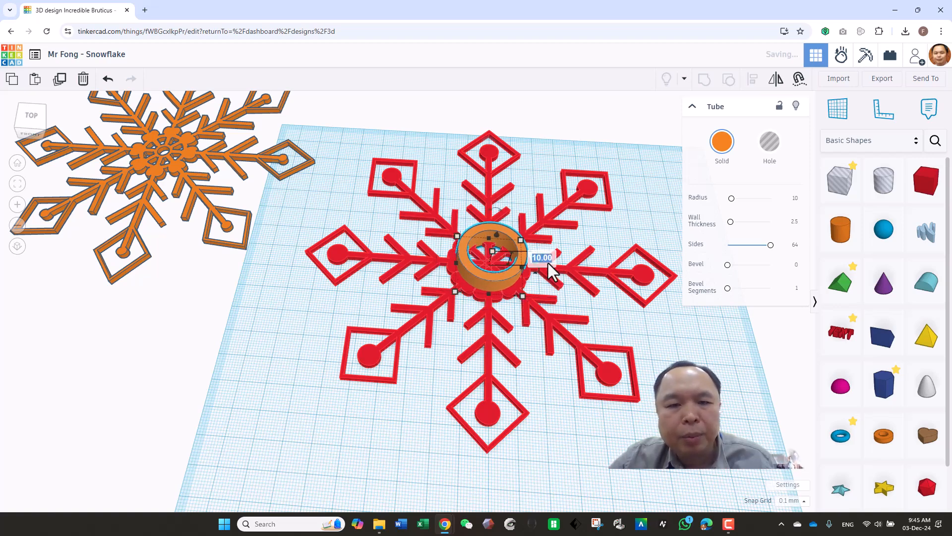
click(542, 258)
text(2)
key(Return)
Set the tube's wall thickness to 2 and shrink the tube to fit within the snowflake's ring of hearts
right_drag(657, 372, 668, 402)
click(793, 221)
text(2)
key(Return)
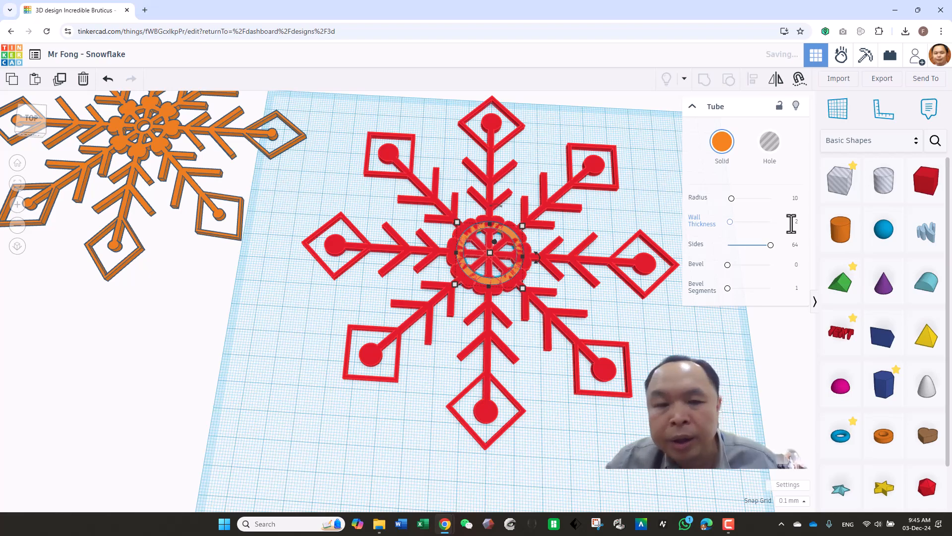
right_drag(645, 428, 683, 472)
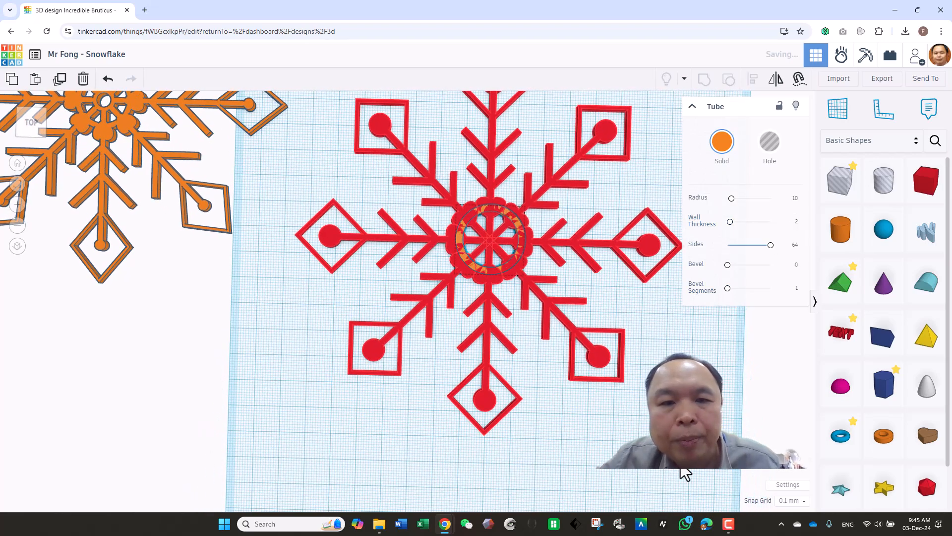
mouse_move(524, 276)
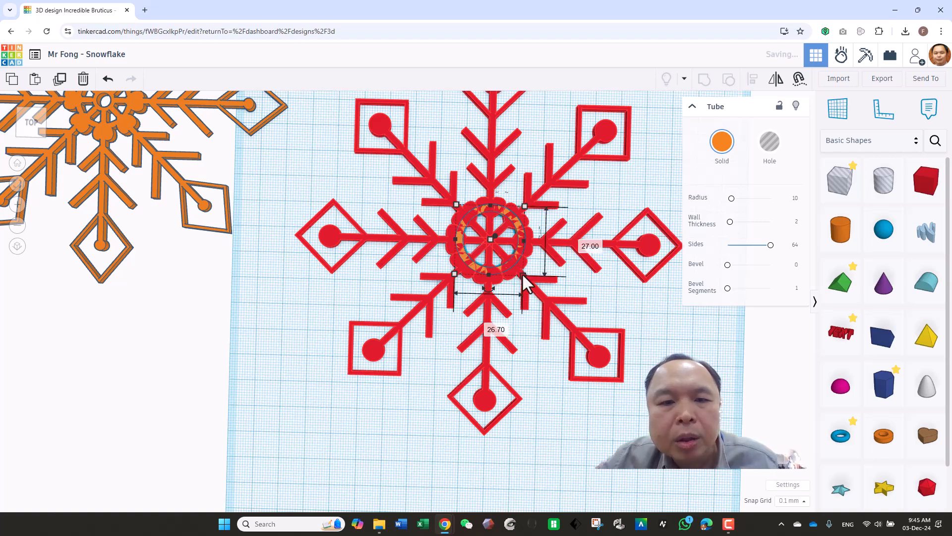
drag(523, 274, 516, 264)
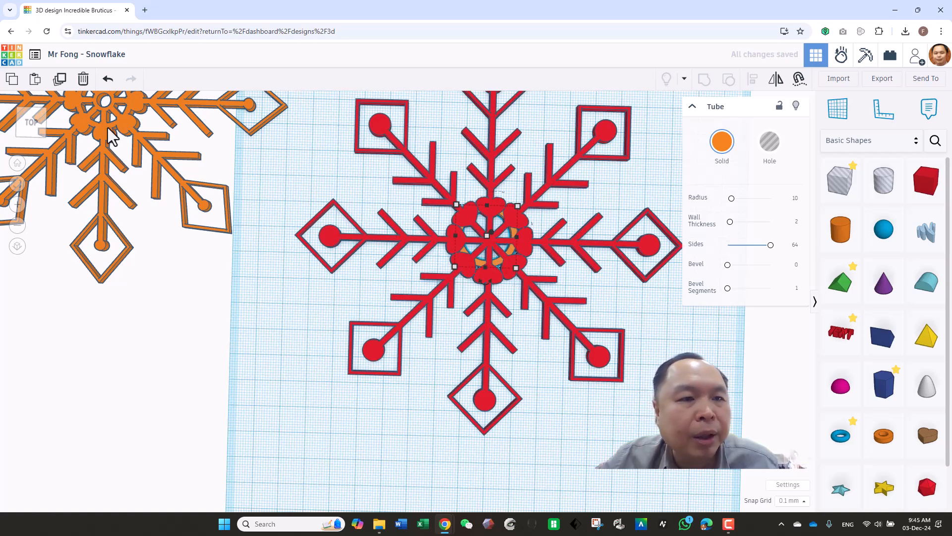
Align the tube with the snowflake's centre in both horizontal directions
shift+click(449, 237)
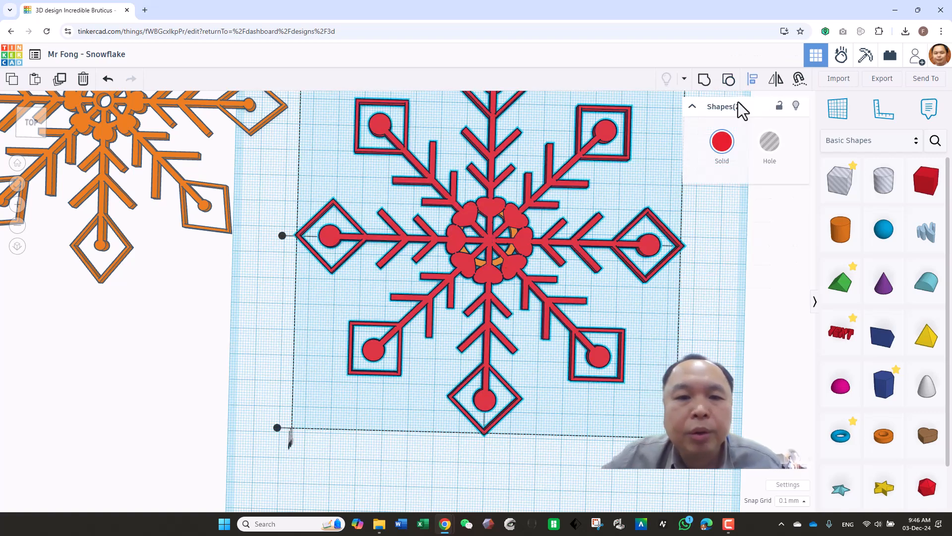
click(282, 235)
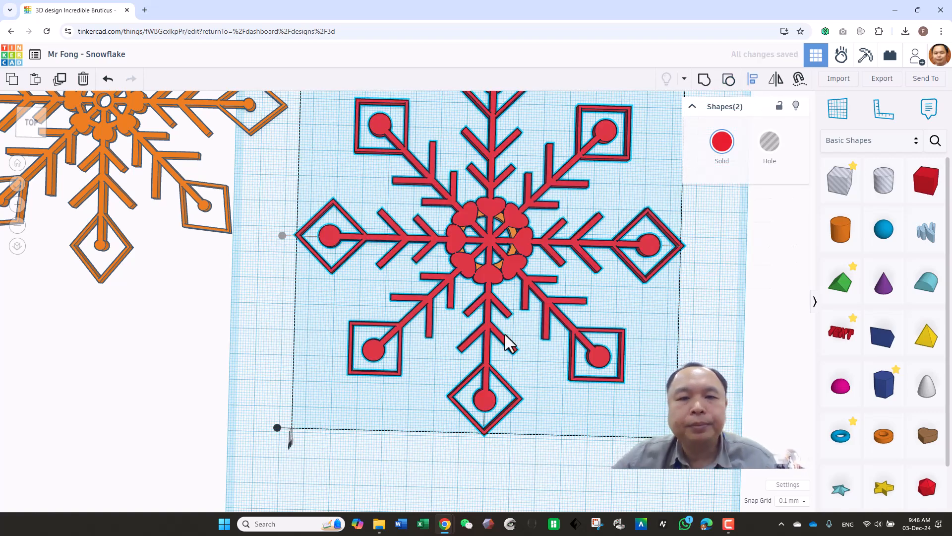
scroll(678, 382, up, 2)
scroll(679, 382, down, 4)
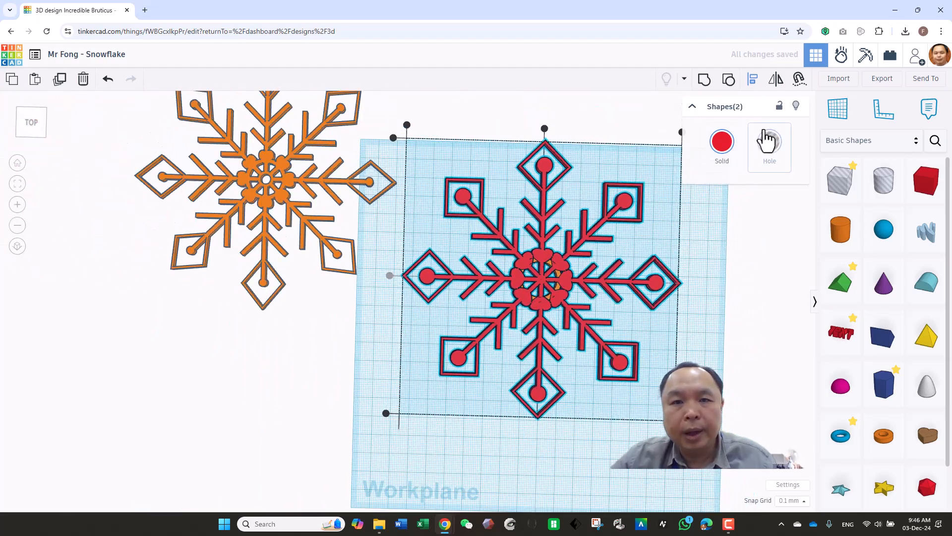
click(545, 128)
right_drag(735, 417, 741, 378)
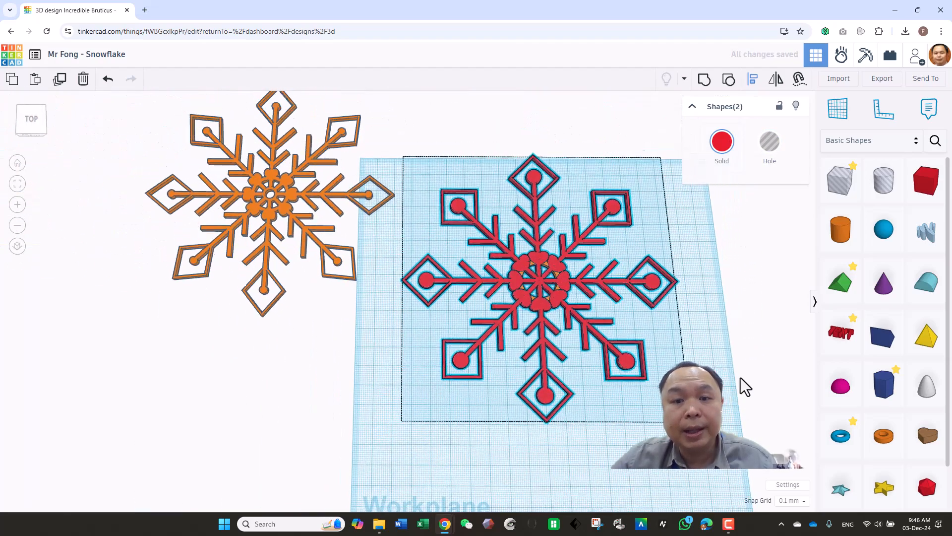
Group the central tube with the snowflake into one shape
click(454, 145)
drag(436, 144, 634, 461)
click(704, 80)
right_drag(757, 323, 734, 339)
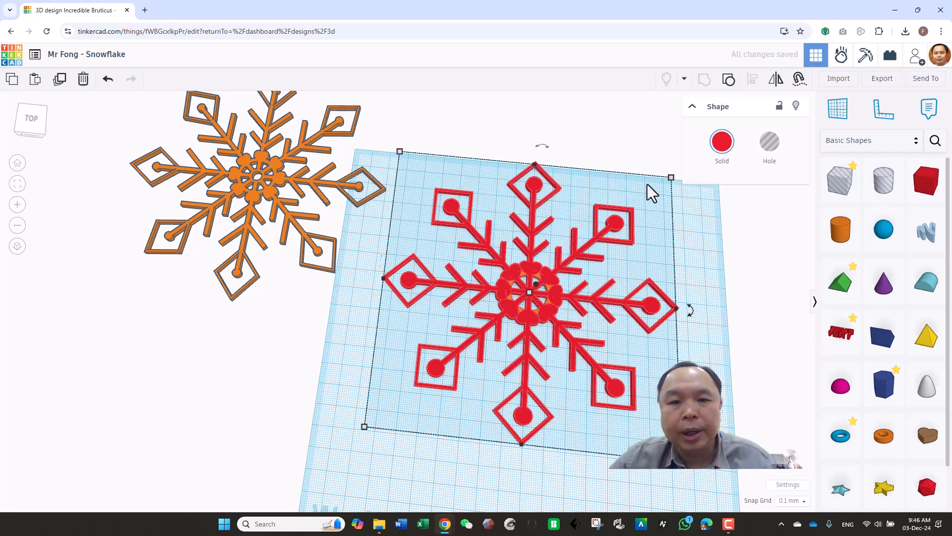
click(750, 264)
scroll(750, 266, down, 1)
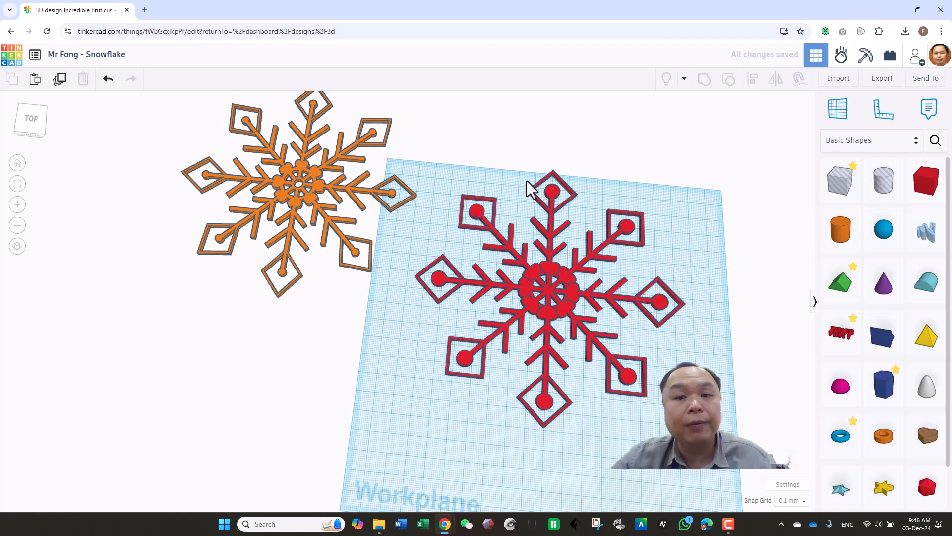
Place a 2 mm high tube as a hanging ring above the snowflake's top diamond and centre it on the snowflake
click(884, 447)
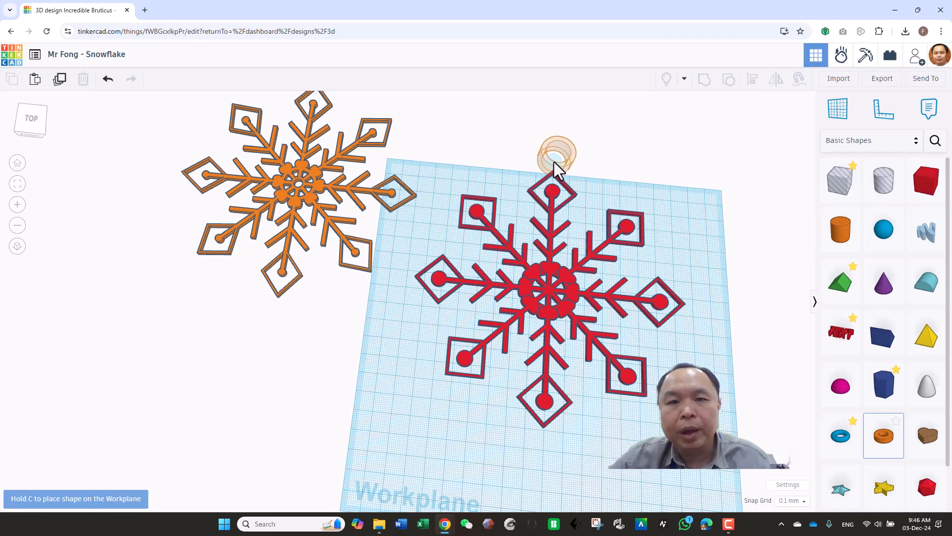
click(555, 162)
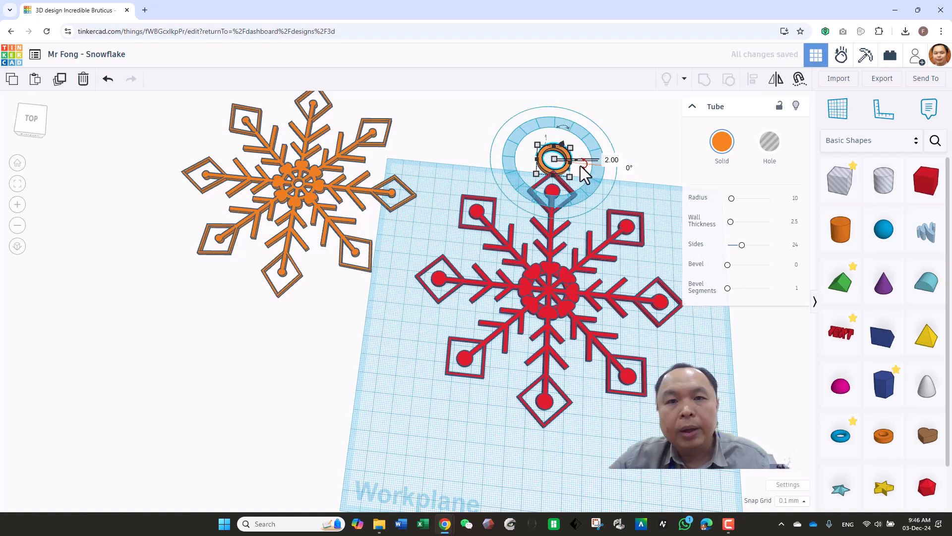
shift+click(567, 192)
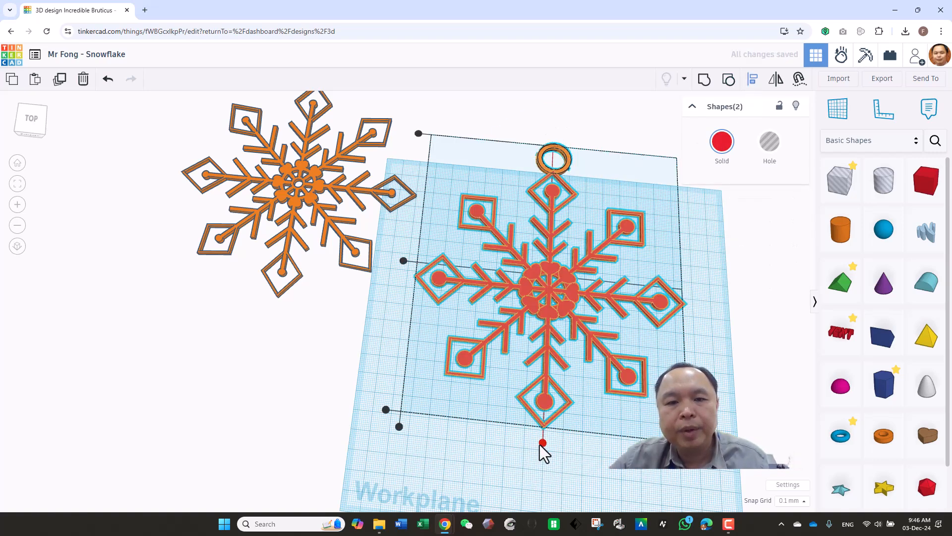
click(613, 156)
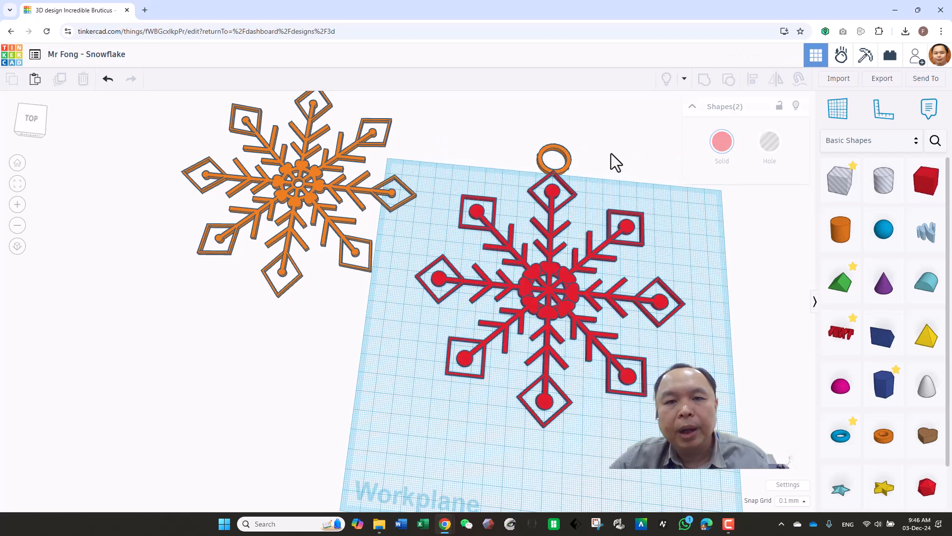
Shrink the hanging ring and align it with the snowflake's vertical centre line
click(566, 168)
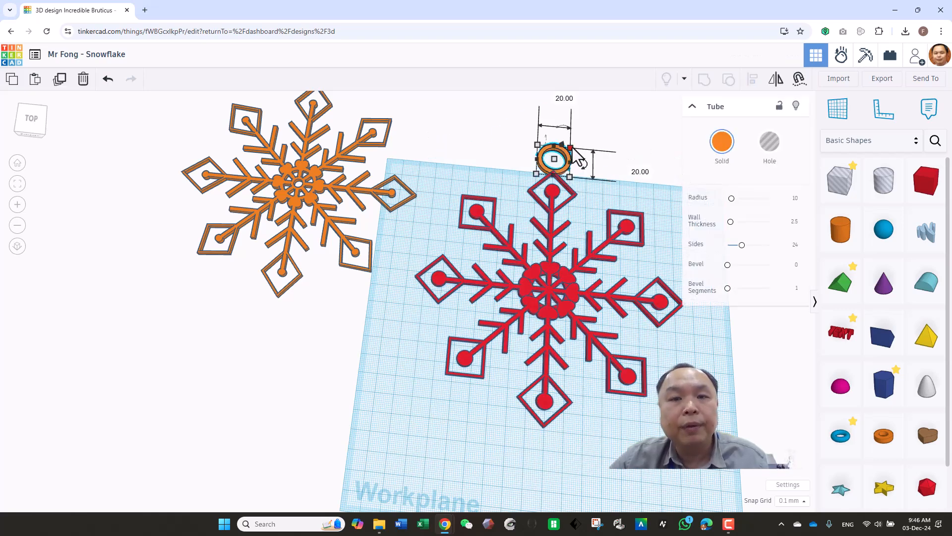
drag(568, 151, 565, 157)
right_drag(617, 162, 581, 168)
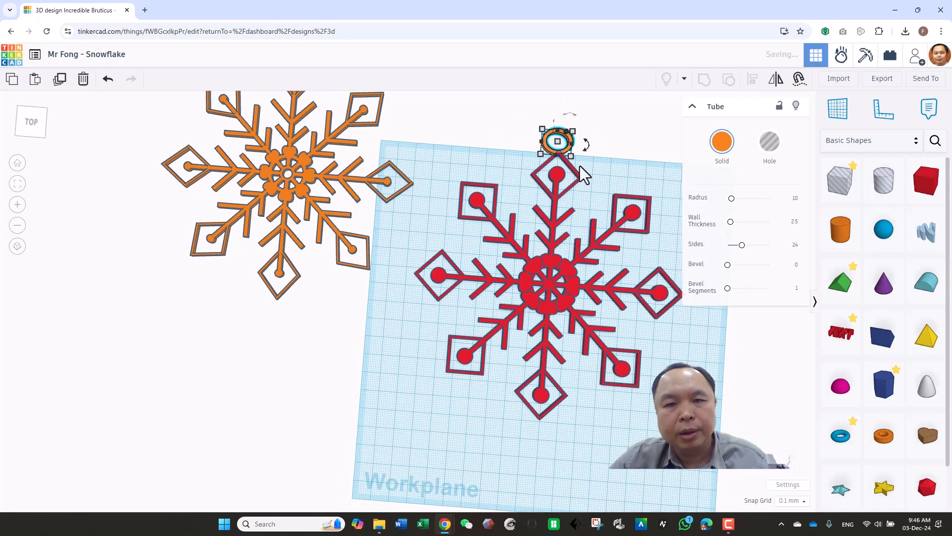
drag(525, 127, 595, 189)
click(754, 79)
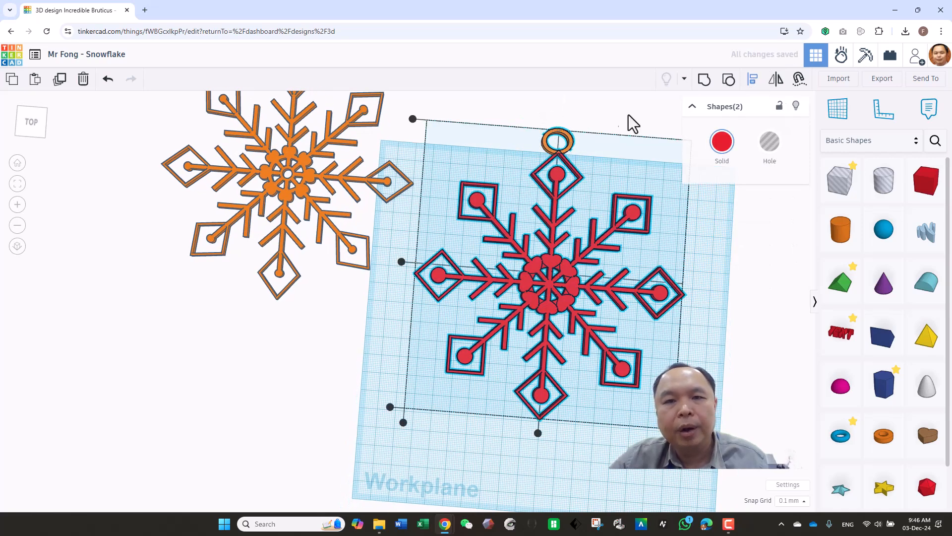
click(740, 356)
scroll(741, 353, up, 1)
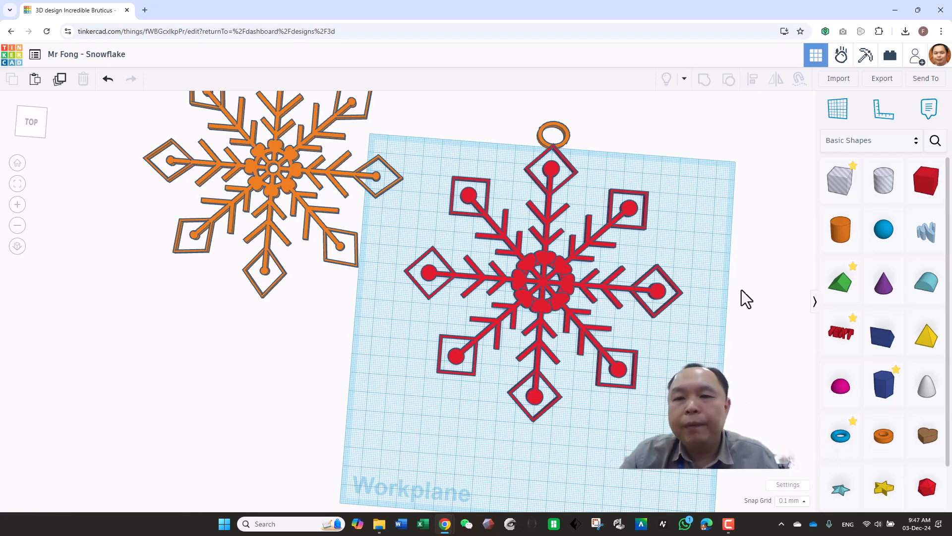
Add a cylinder with 64 sides, place it on the snowflake's centre and resize it to 10.8 mm across
click(846, 242)
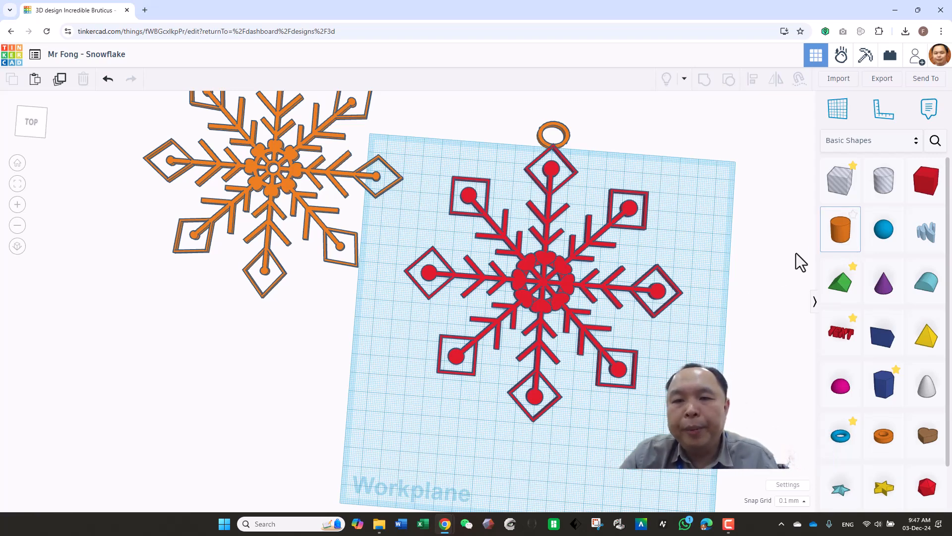
click(694, 269)
drag(738, 198, 786, 203)
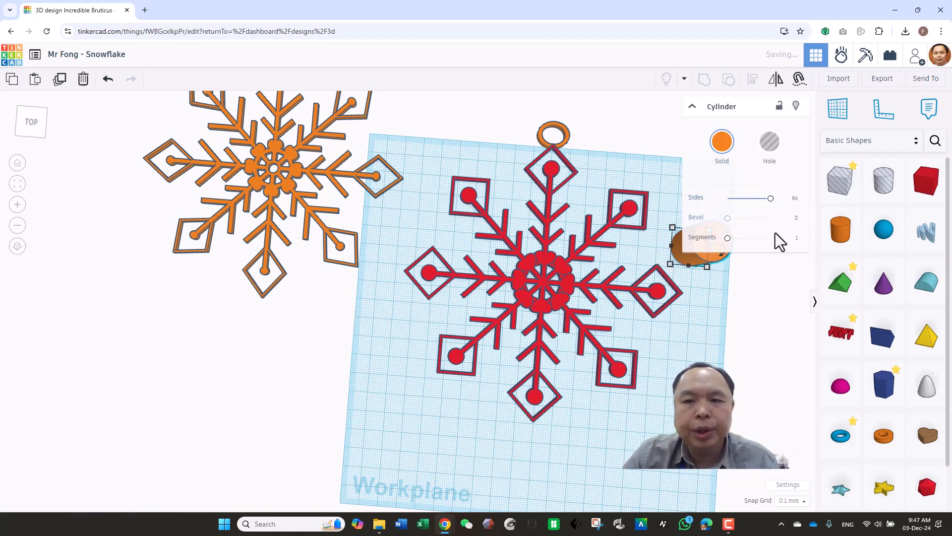
click(712, 272)
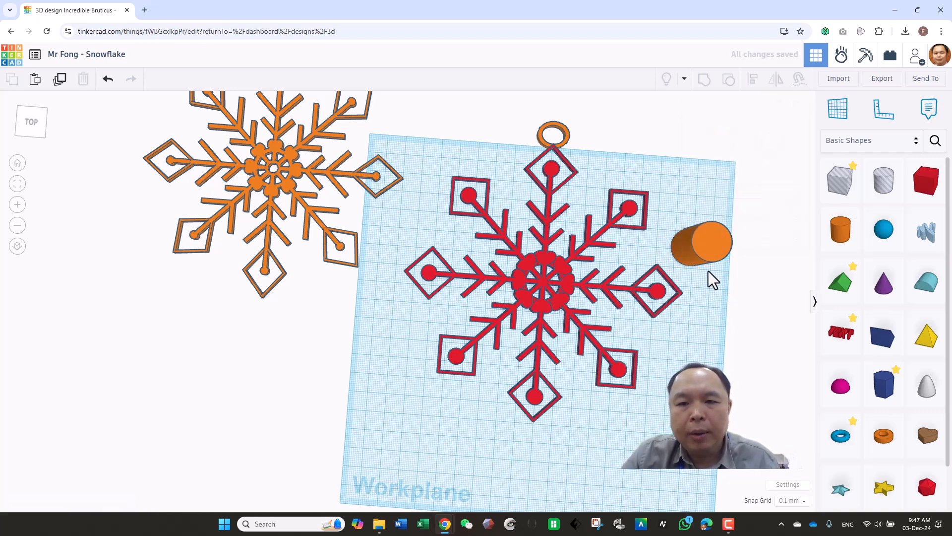
drag(698, 273, 554, 270)
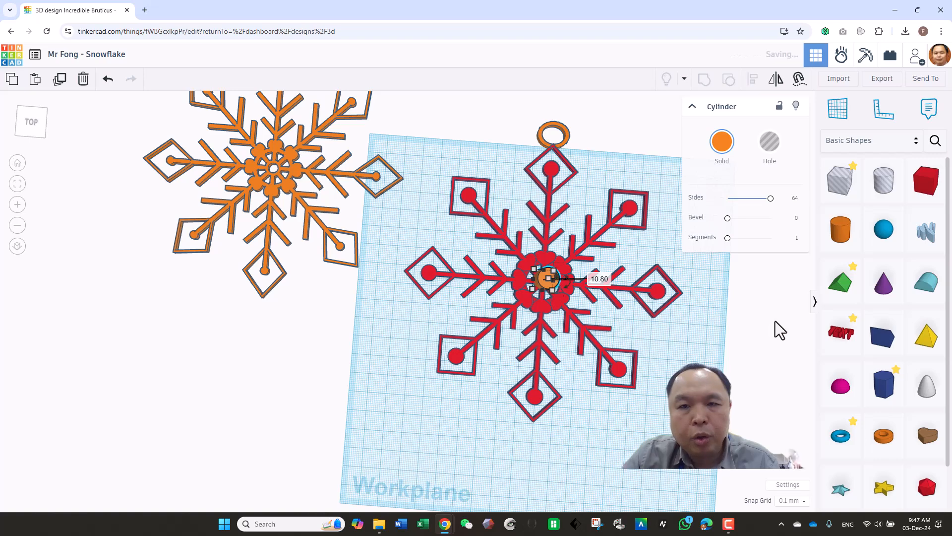
right_drag(691, 259, 704, 291)
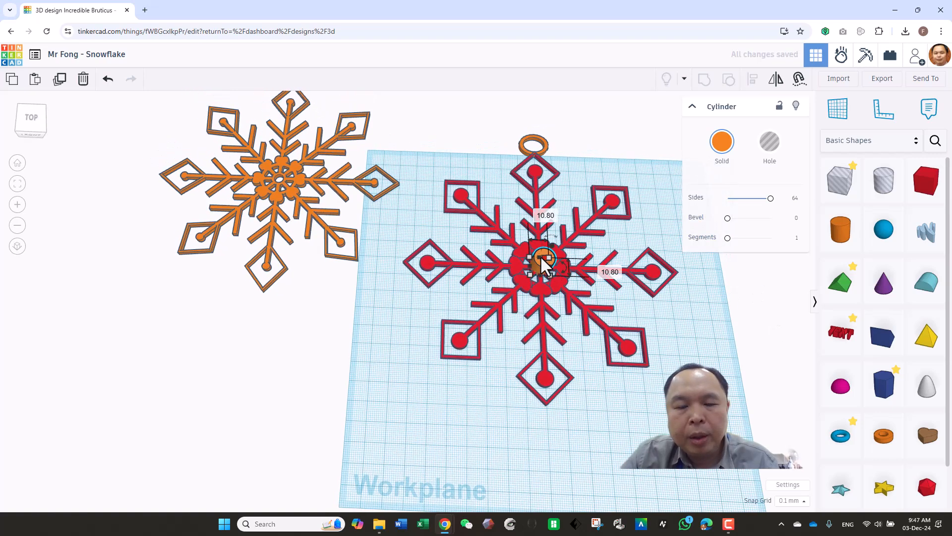
Delete the hanging ring above the snowflake's top diamond
click(533, 145)
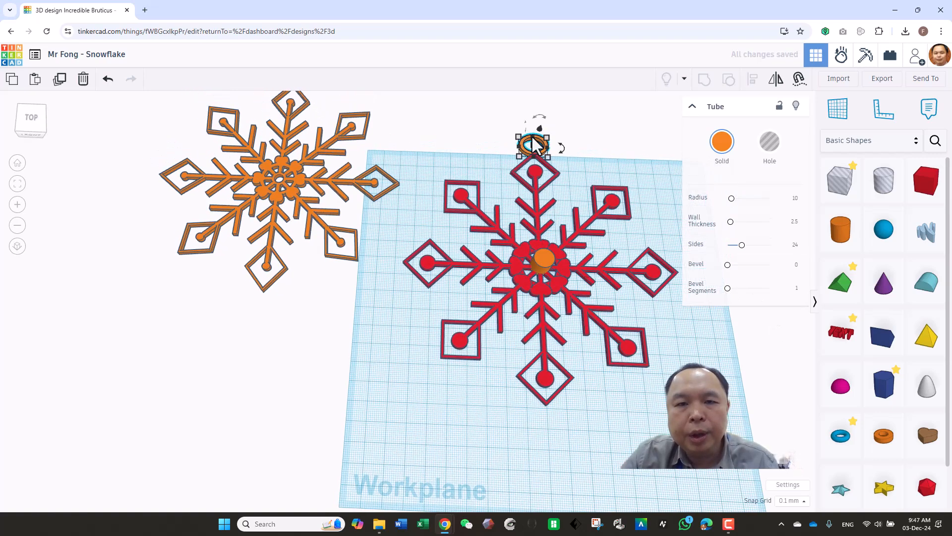
key(Delete)
Align the cylinder with the snowflake's centre and leave only the cylinder selected
drag(502, 249, 560, 281)
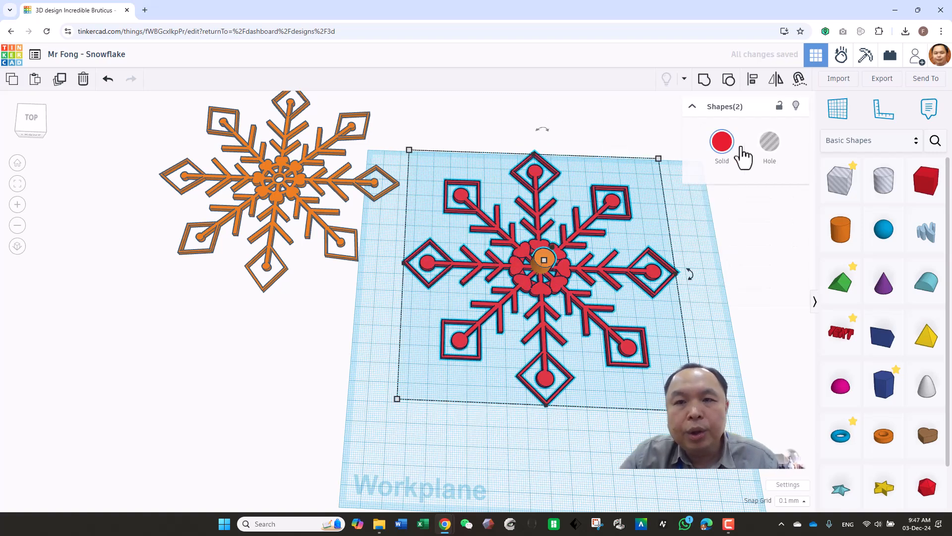
click(751, 84)
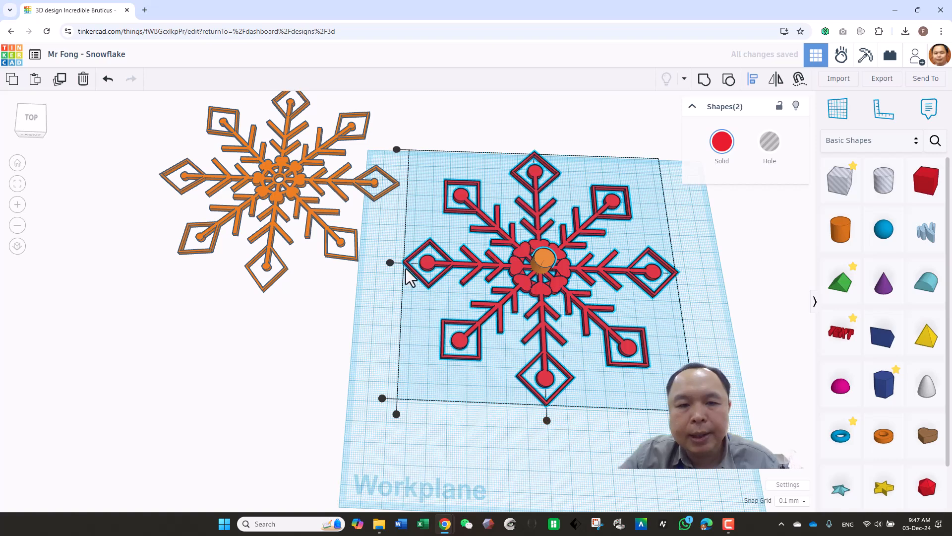
click(390, 264)
click(544, 266)
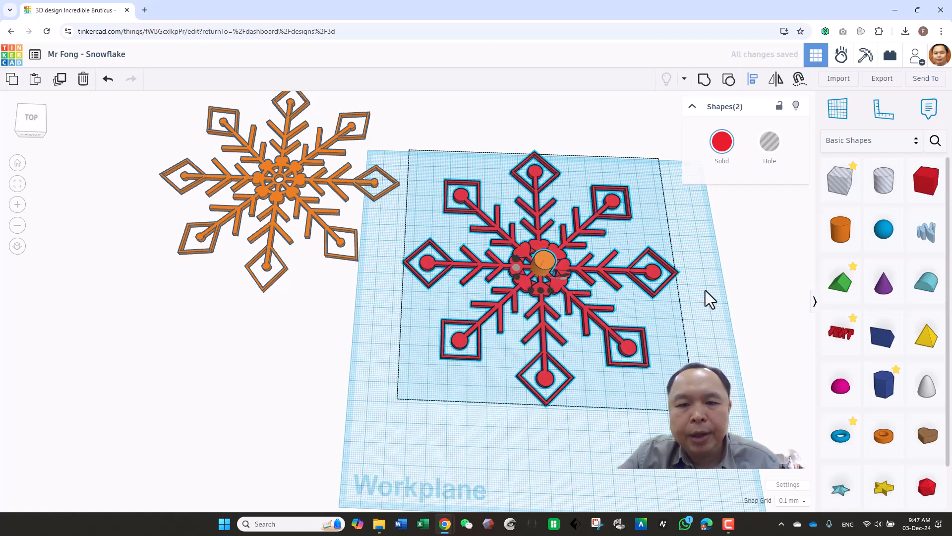
click(698, 288)
click(544, 263)
click(547, 264)
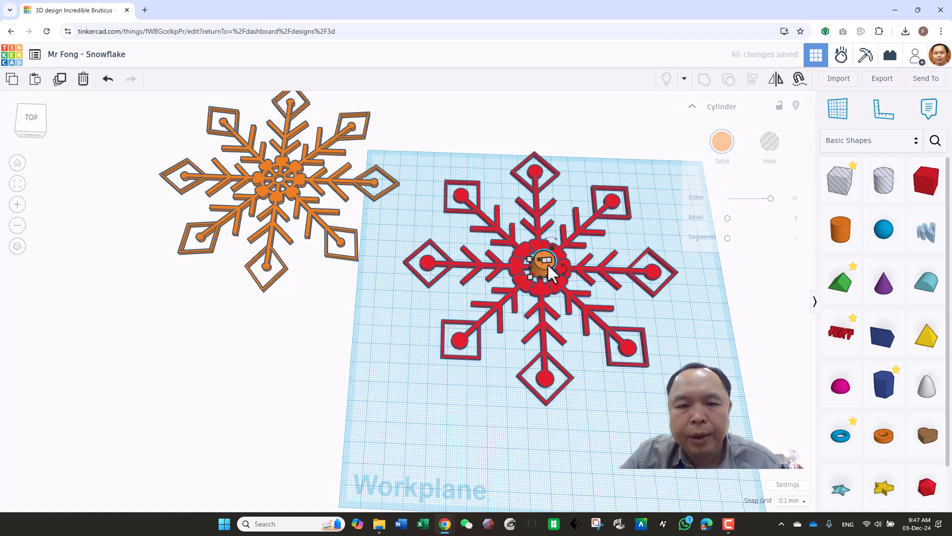
Set the centre cylinder's height to 2 mm and group it with the red snowflake
scroll(742, 347, up, 1)
scroll(742, 347, up, 1)
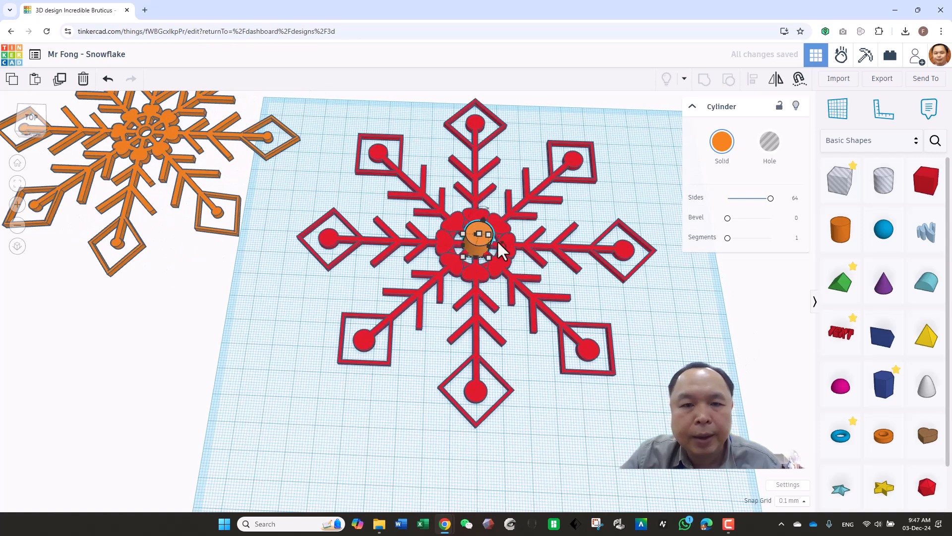
click(530, 240)
text(2)
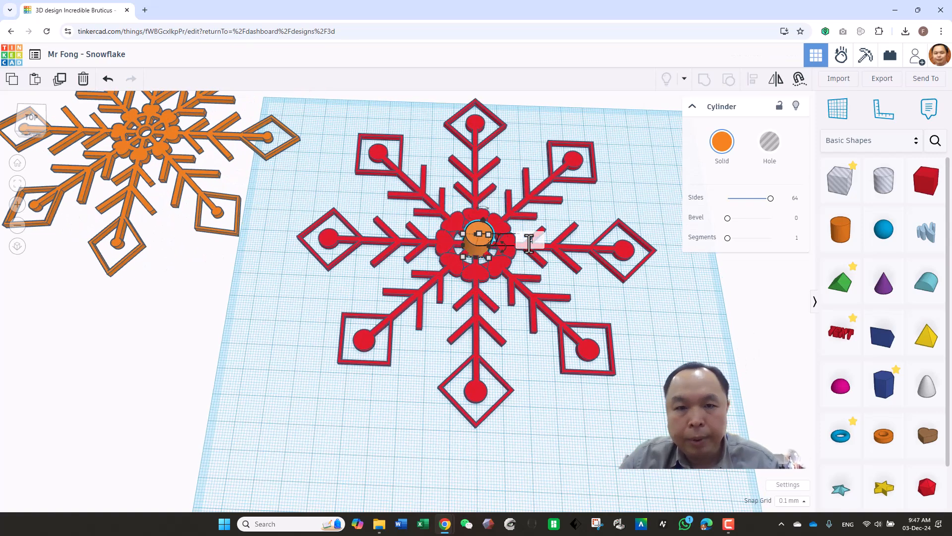
key(Return)
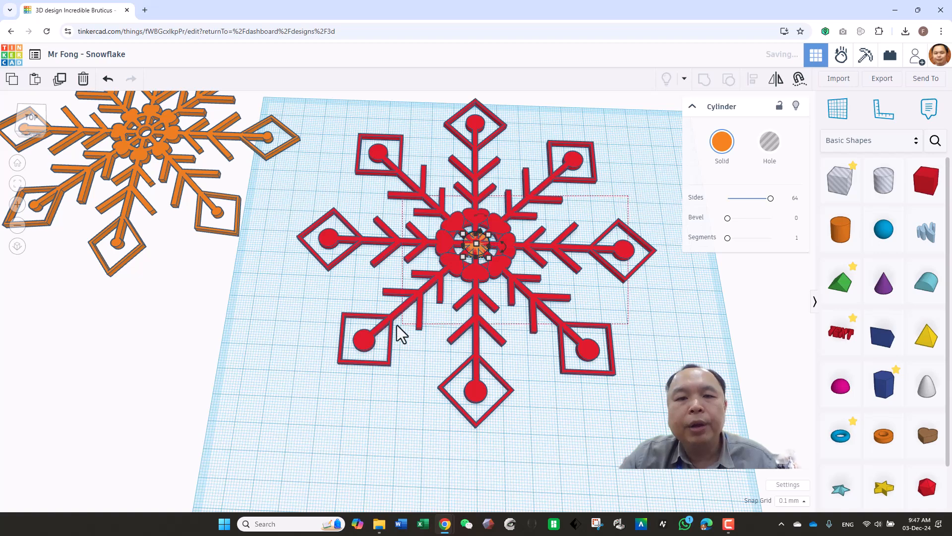
shift+click(411, 322)
click(704, 80)
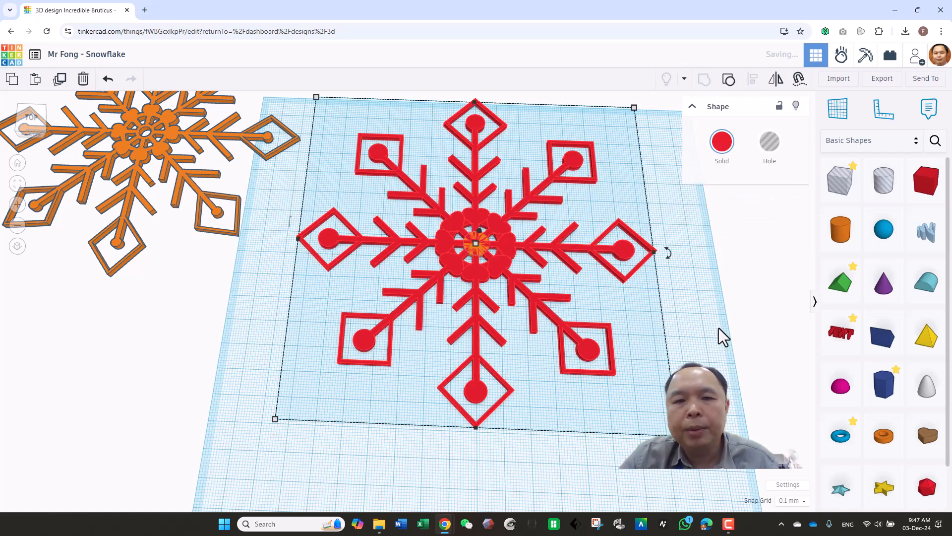
Add a hole cylinder with 64 sides, shrink it to about 6.4 mm across and place it on the red snowflake's centre
drag(893, 193, 677, 314)
drag(734, 198, 809, 204)
drag(724, 287, 701, 303)
scroll(694, 310, up, 2)
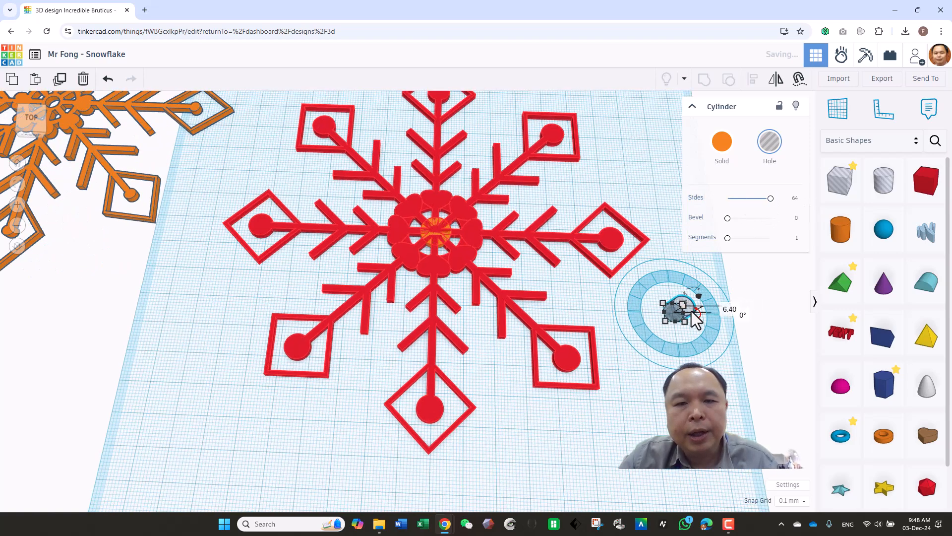
drag(679, 306, 432, 219)
scroll(529, 211, down, 2)
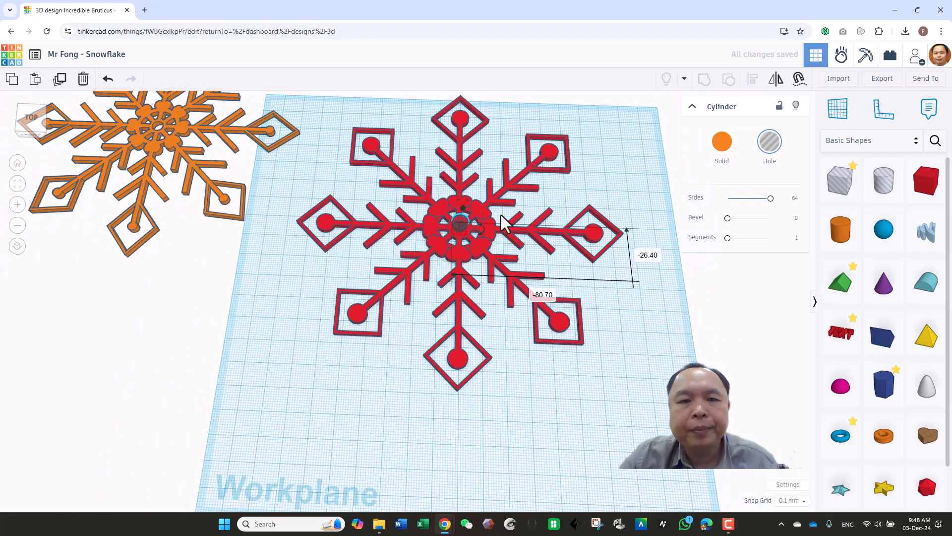
Align the hole cylinder with the red snowflake and group them to cut an opening through the hub
shift+click(493, 260)
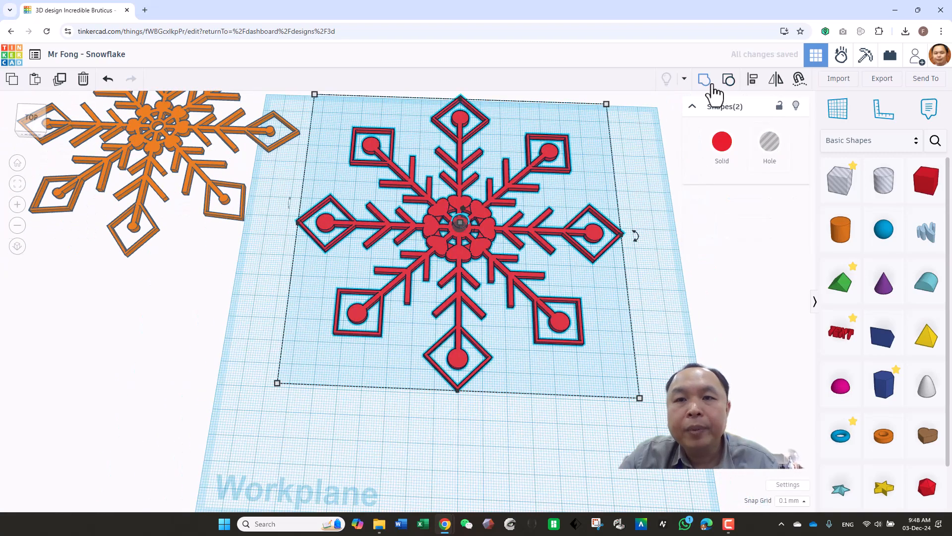
click(752, 81)
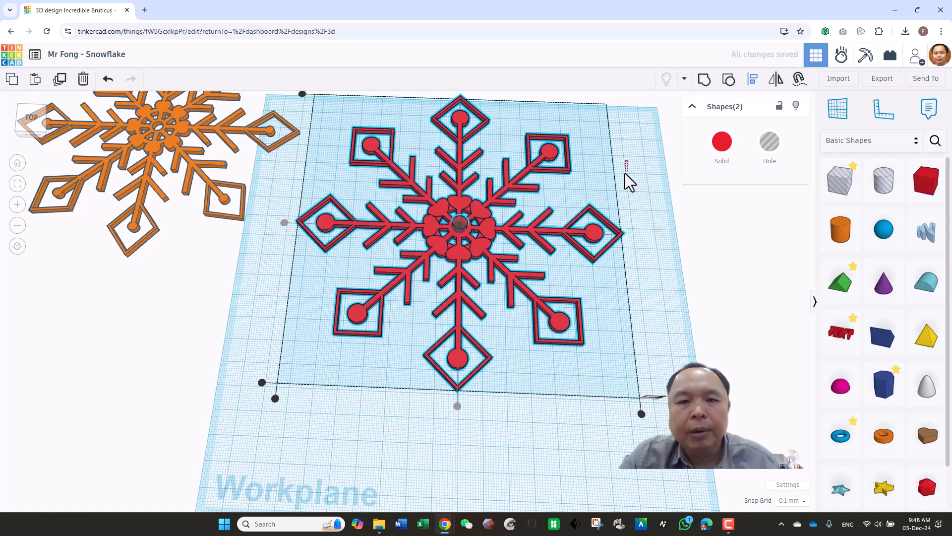
click(704, 80)
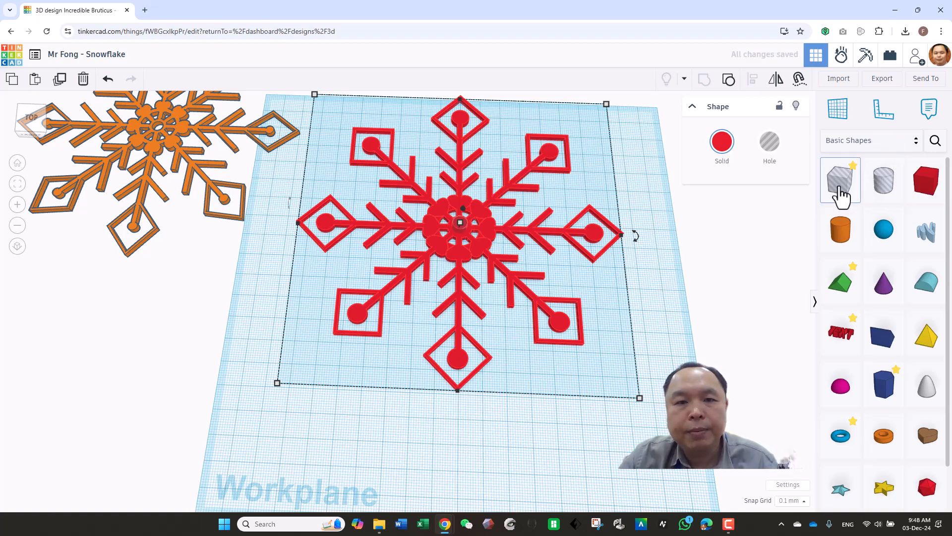
Add a box hole in front of the red snowflake and resize it to about 23.4 mm long and 2 mm wide
drag(848, 193, 441, 428)
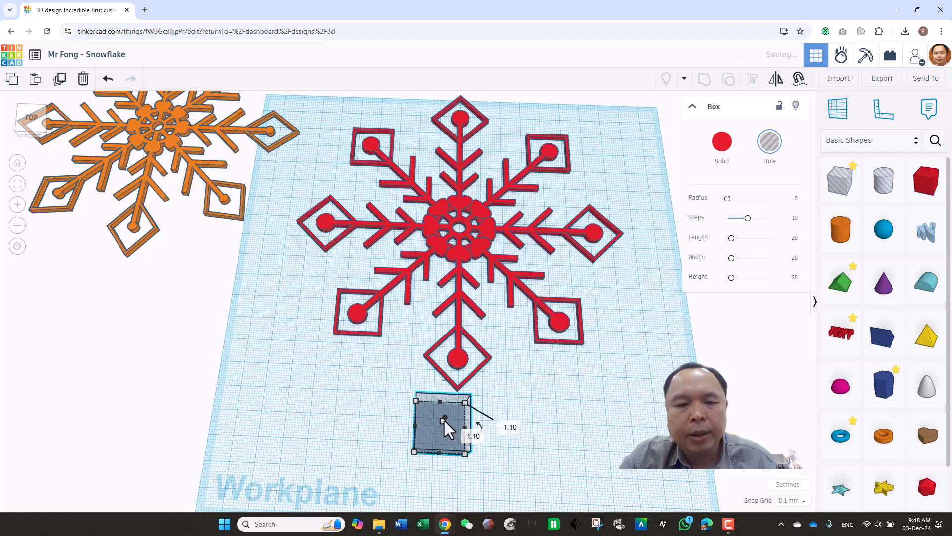
right_drag(623, 397, 615, 337)
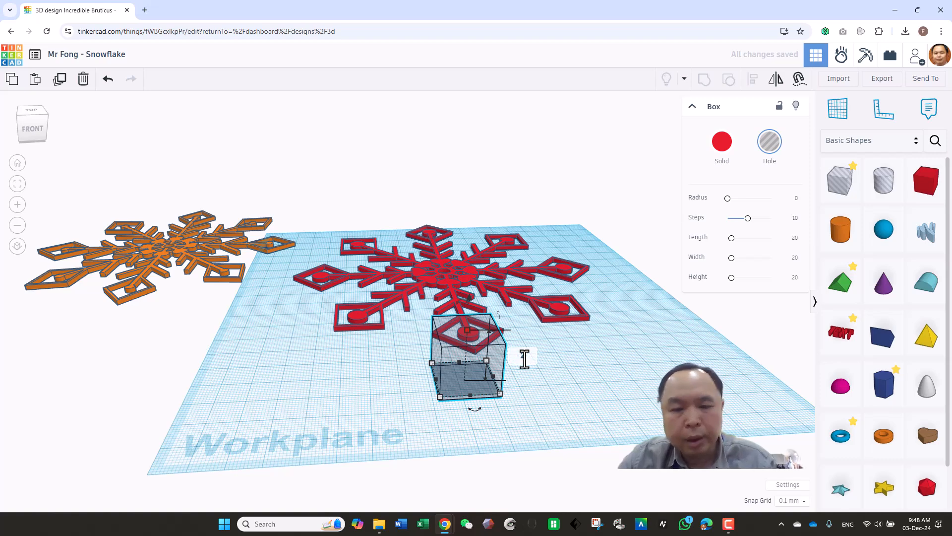
right_drag(558, 373, 537, 424)
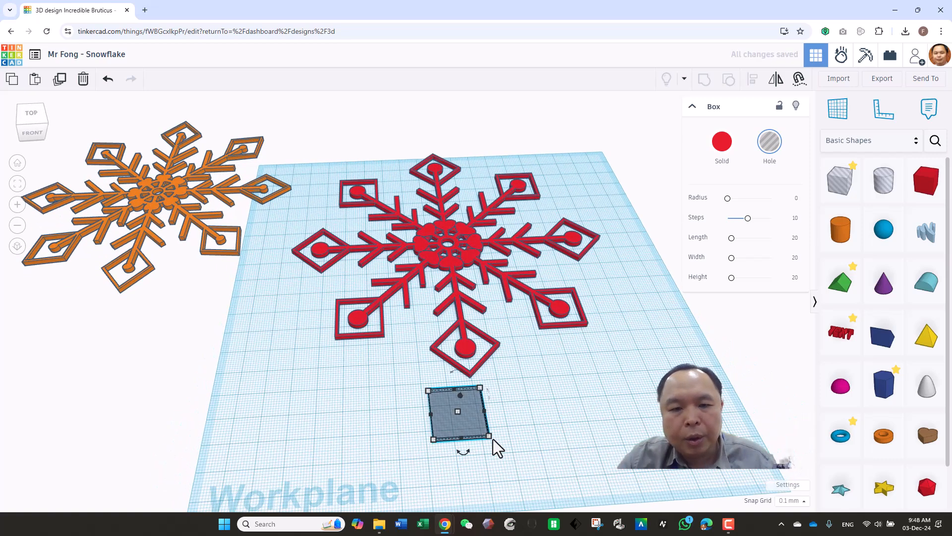
drag(489, 439, 490, 396)
click(528, 388)
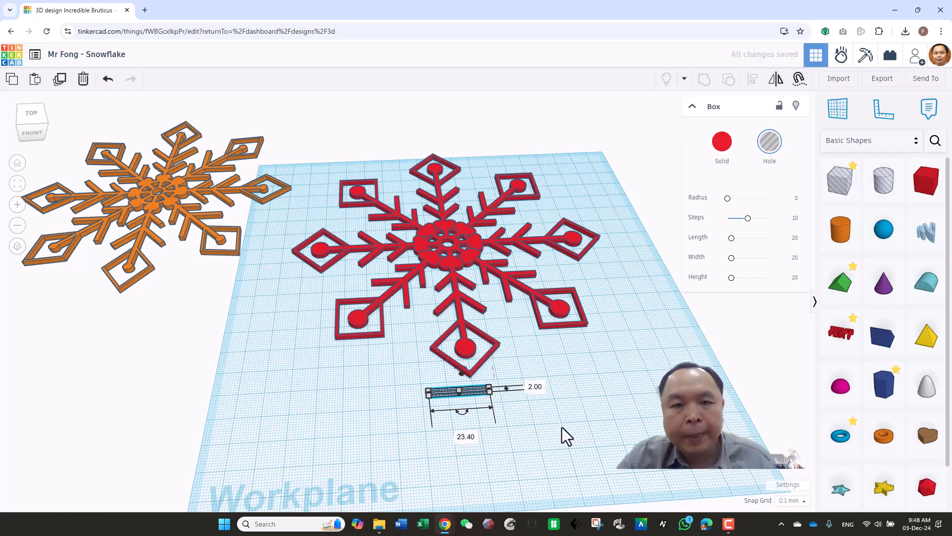
right_drag(561, 422, 562, 463)
Rotate the narrow box hole by 45° and move it over the snowflake's hub with one end at the centre
drag(467, 400, 501, 241)
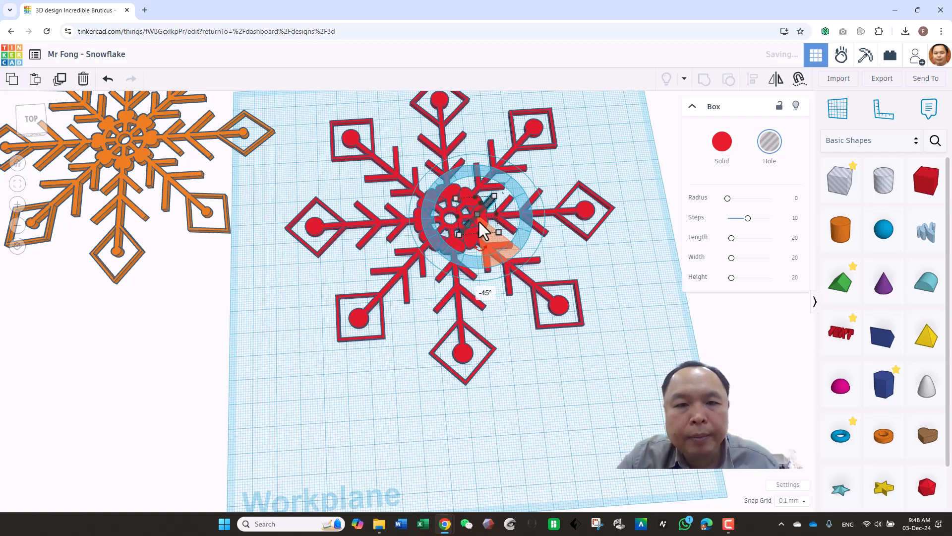
drag(482, 205, 472, 201)
right_drag(589, 249, 519, 228)
drag(474, 204, 468, 193)
right_drag(632, 269, 636, 295)
scroll(469, 222, up, 2)
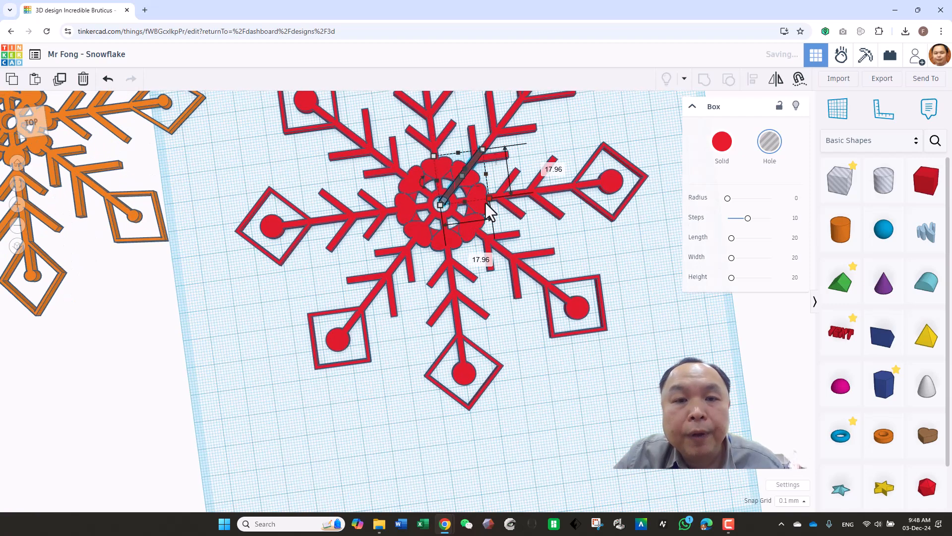
Rotate the box hole to point between two neighbouring arms and shift its inner end into the hub's opening
right_drag(587, 252, 538, 248)
drag(549, 246, 570, 285)
right_drag(620, 469, 630, 505)
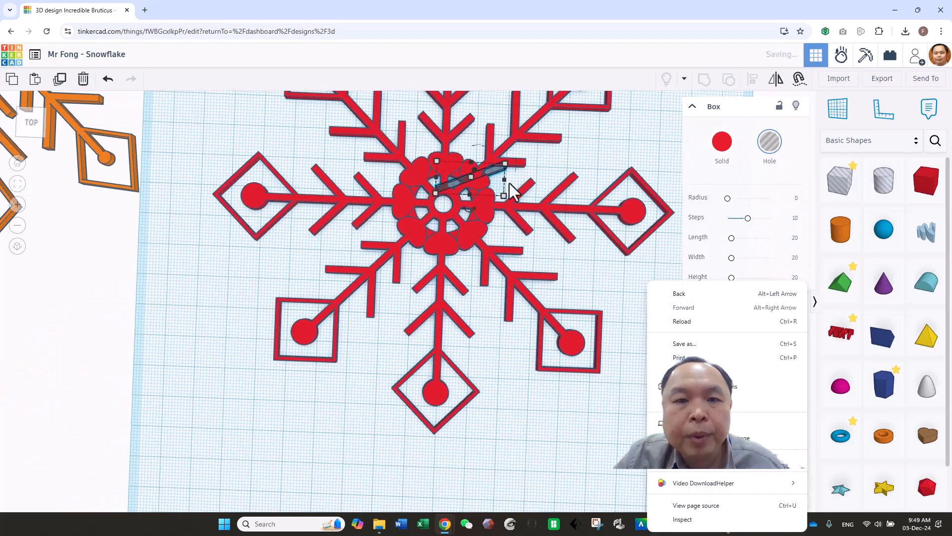
click(507, 184)
drag(507, 184, 502, 190)
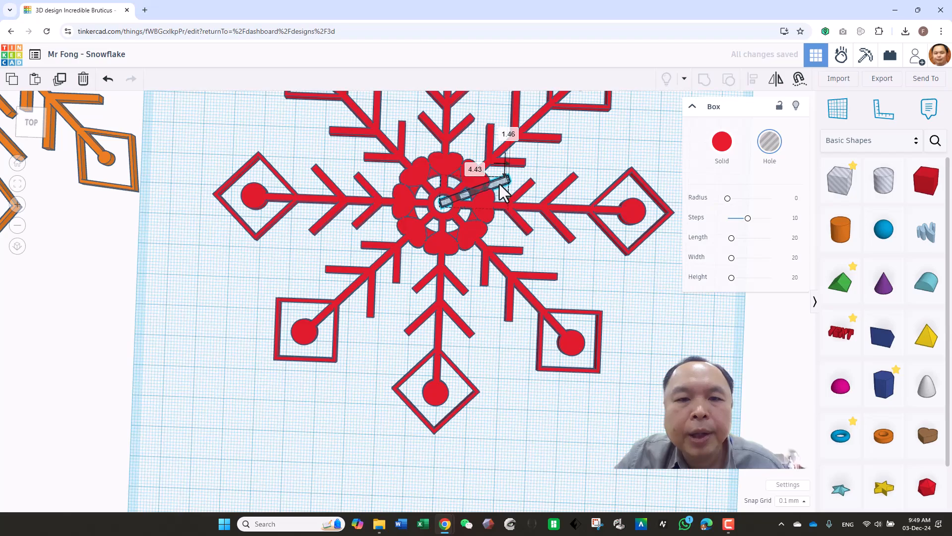
Group the box hole with the red snowflake to cut a slot from the centre opening through the hub's edge
right_drag(689, 298, 681, 331)
scroll(573, 222, up, 3)
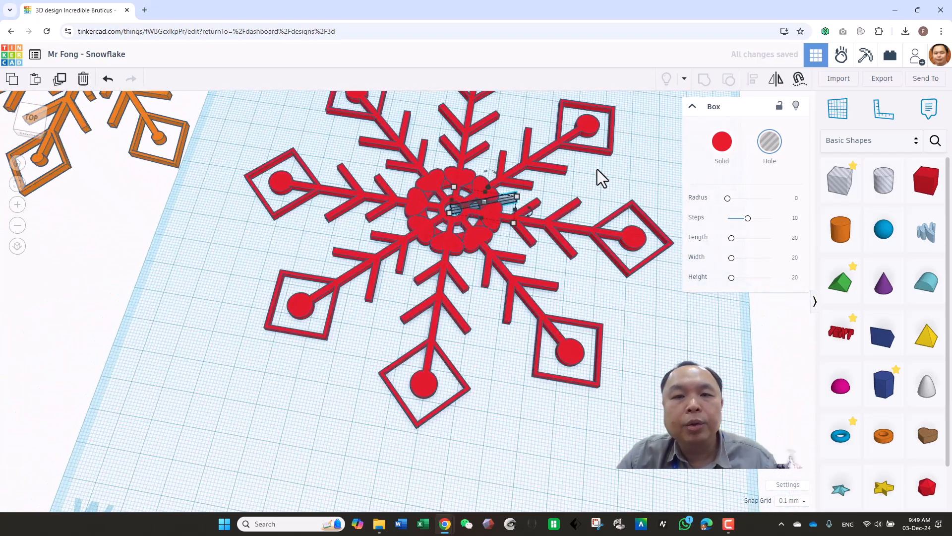
shift+click(415, 258)
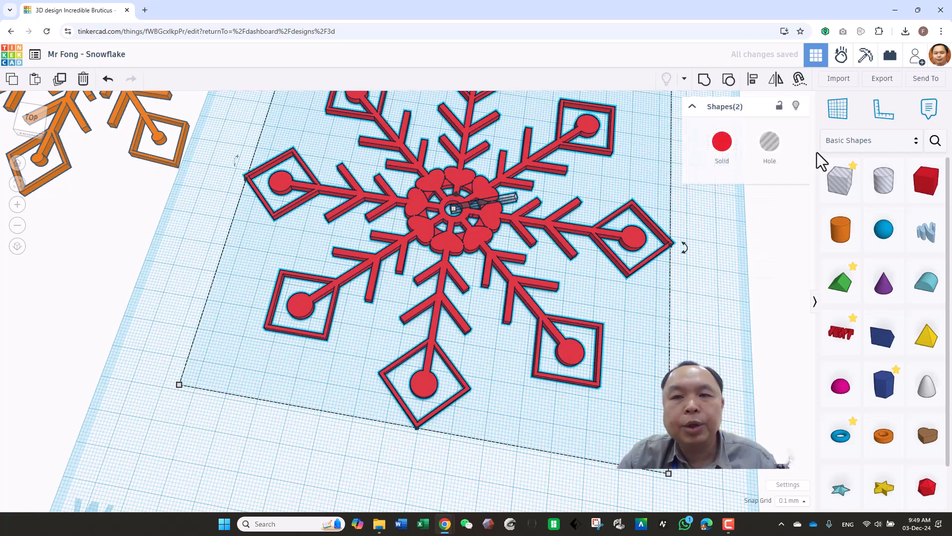
click(706, 82)
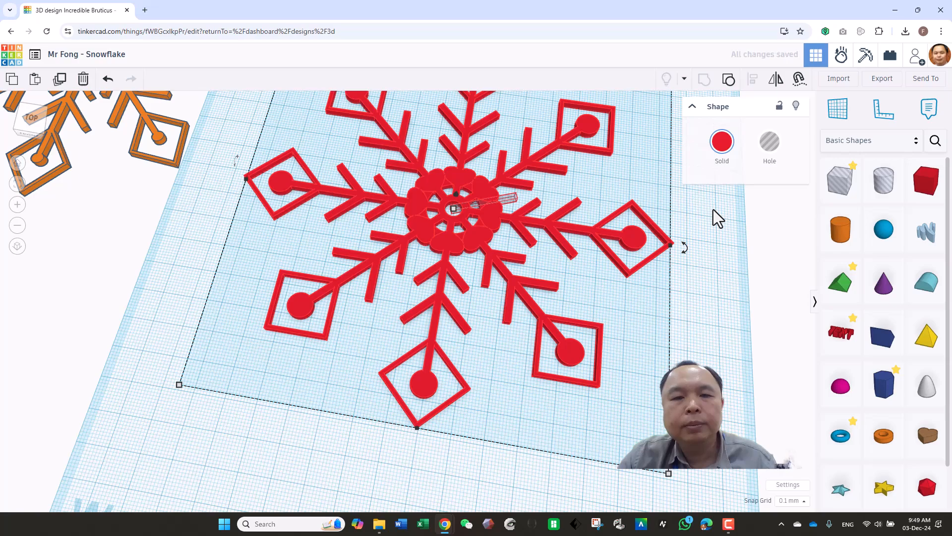
Examine the slot through the snowflake's hub up close from above
right_drag(718, 271, 694, 377)
right_drag(702, 328, 653, 364)
scroll(382, 200, up, 3)
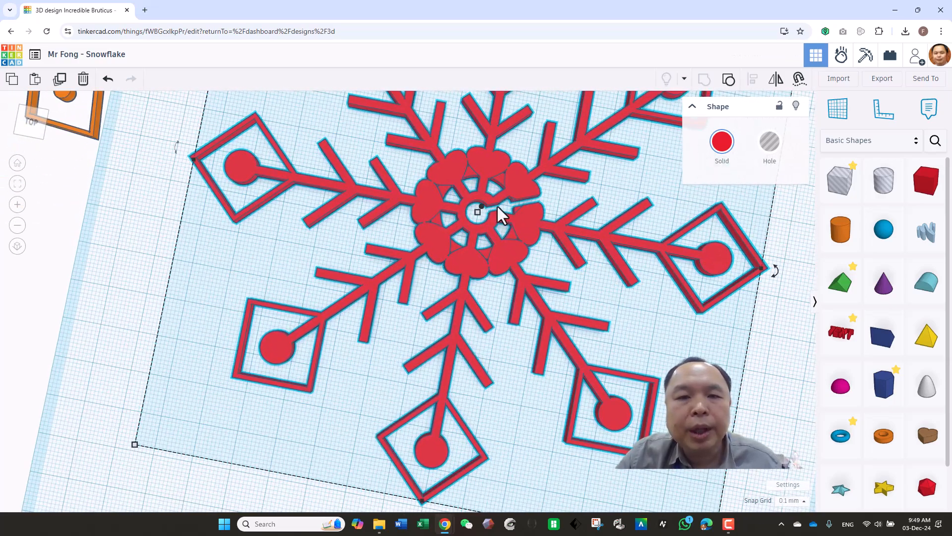
right_drag(753, 468, 627, 350)
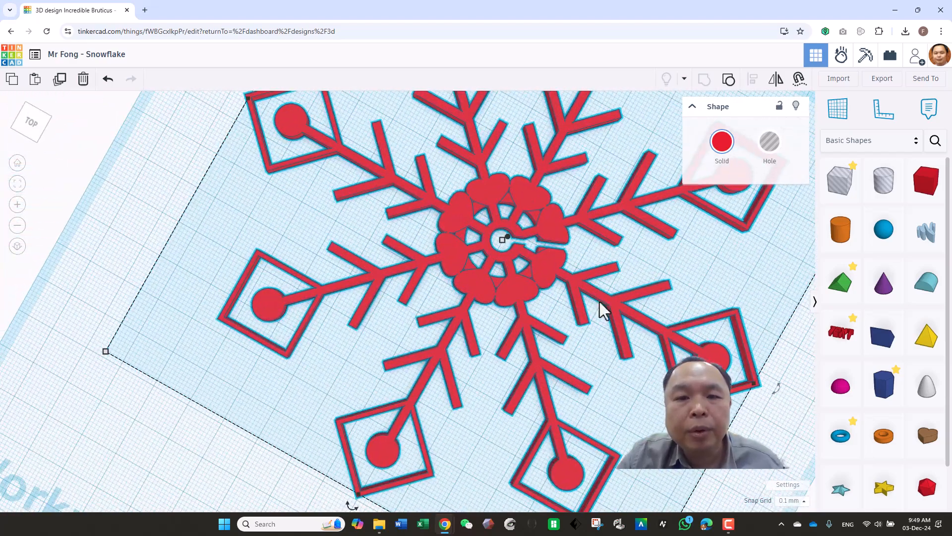
scroll(535, 242, up, 5)
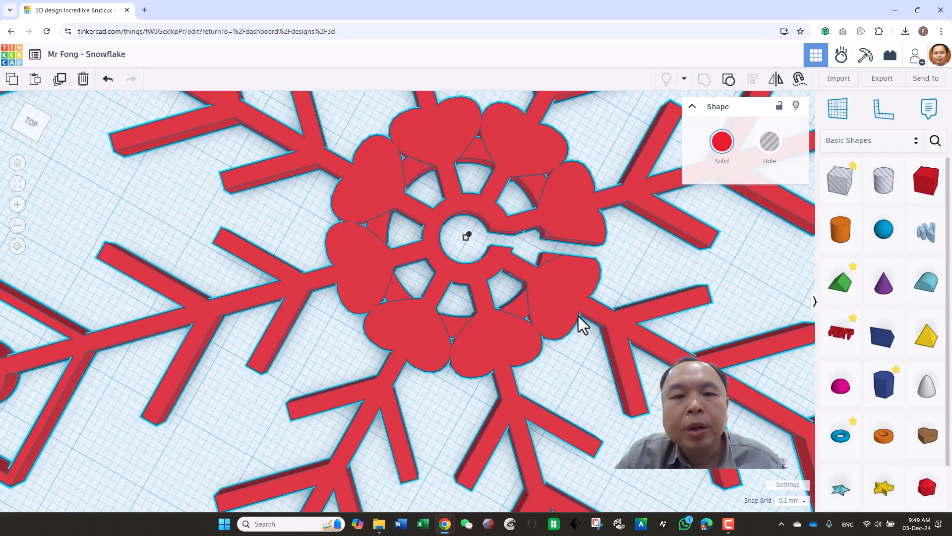
scroll(604, 320, down, 5)
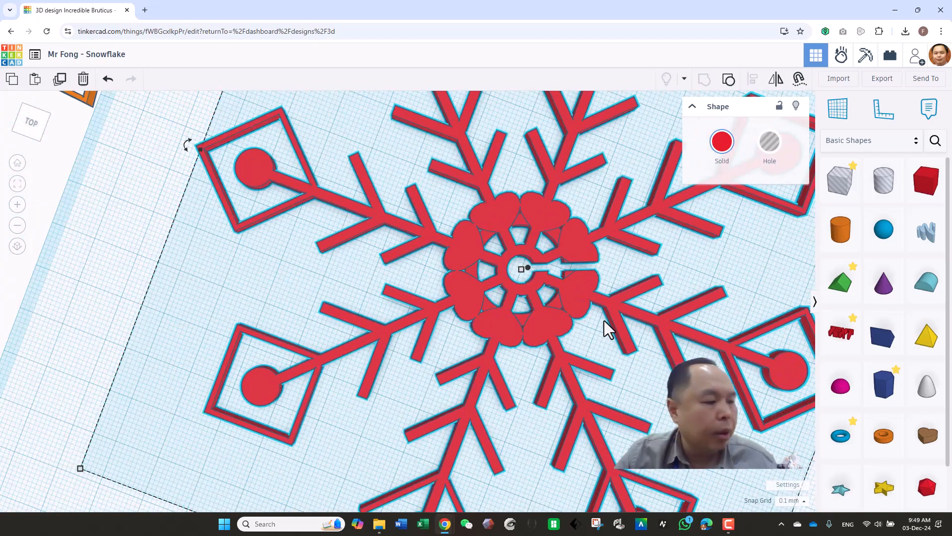
scroll(618, 334, down, 4)
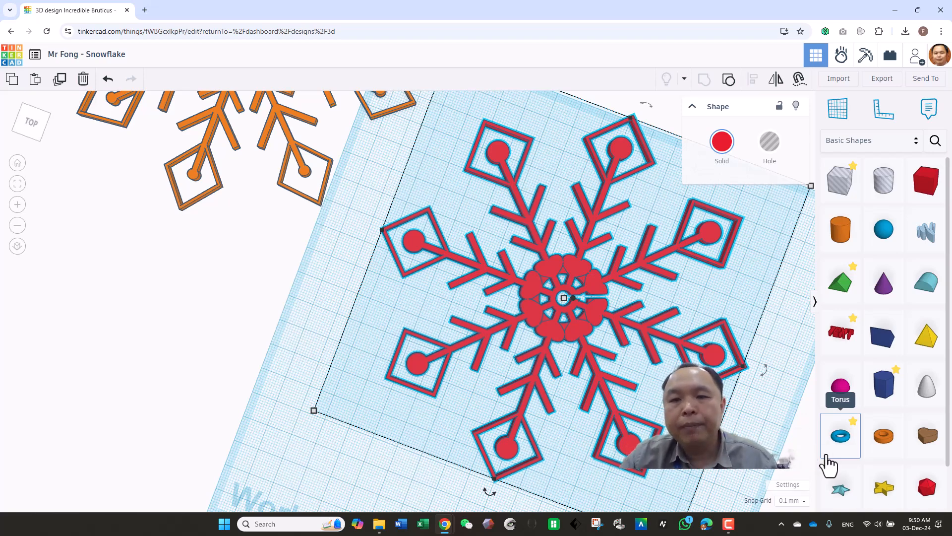
Add a tube beyond the red snowflake's back arms with 64 sides and a height of 2 mm
click(270, 327)
right_drag(269, 326, 541, 182)
scroll(371, 386, down, 2)
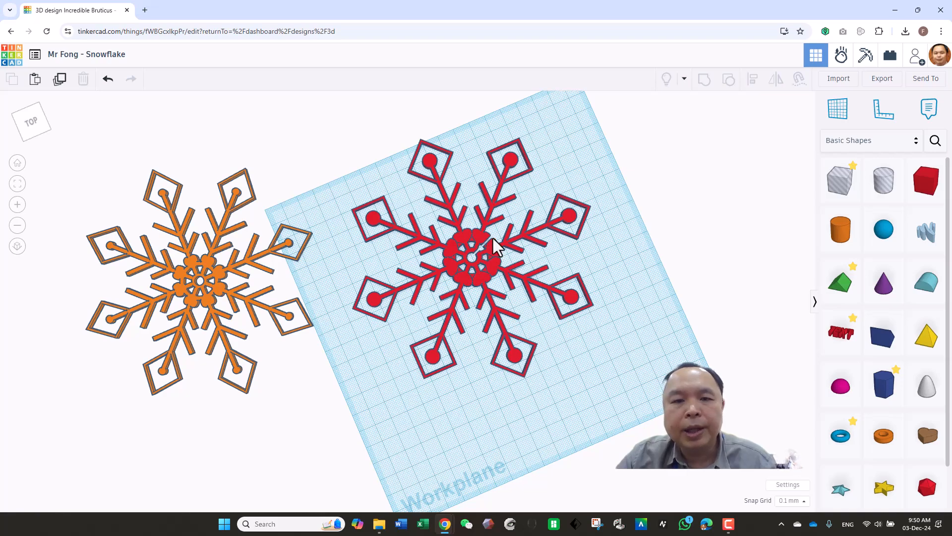
right_drag(584, 187, 617, 248)
drag(878, 441, 534, 170)
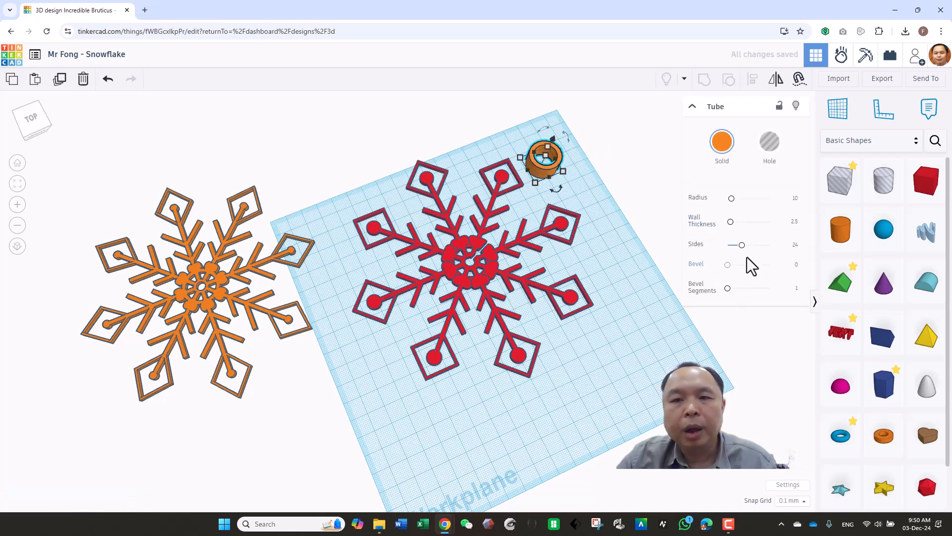
drag(802, 246, 802, 246)
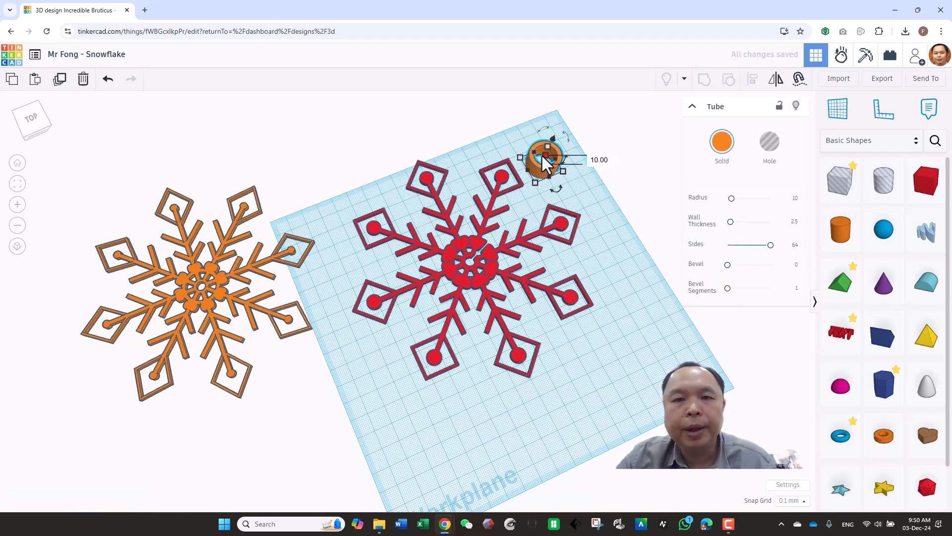
click(599, 159)
text(2)
key(Return)
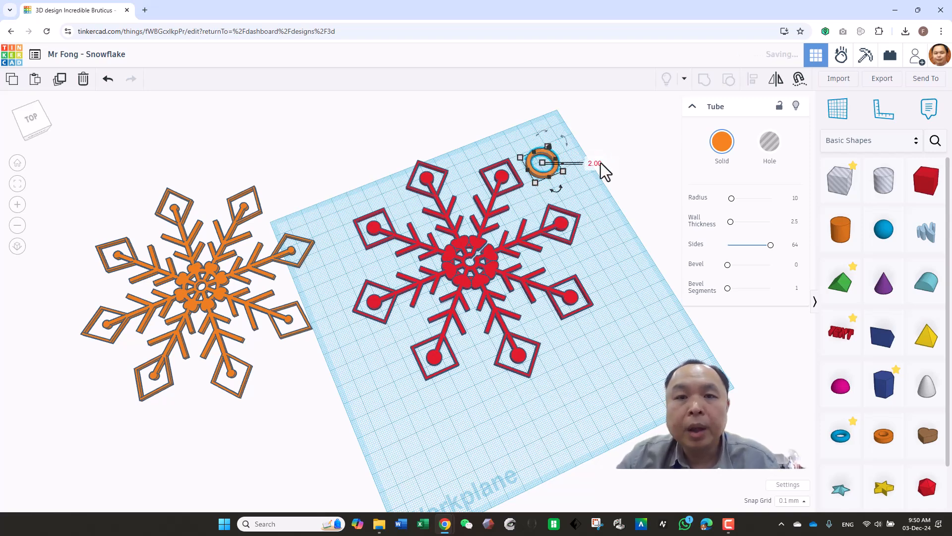
Shrink the tube and move it onto the outer tip of the nearest arm's diamond as a hanging ring
mouse_move(537, 184)
mouse_down()
mouse_move(546, 165)
mouse_move(542, 171)
mouse_up()
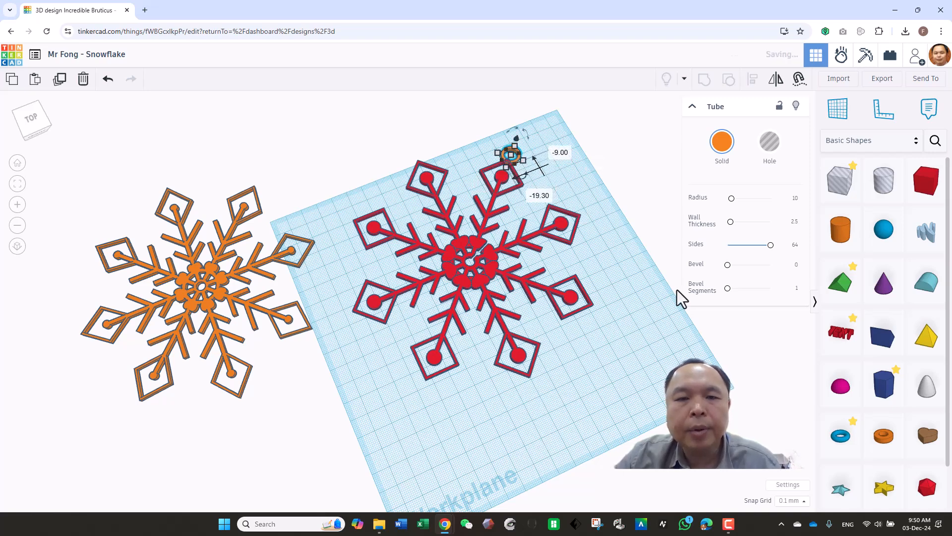
click(649, 326)
right_drag(649, 325, 578, 212)
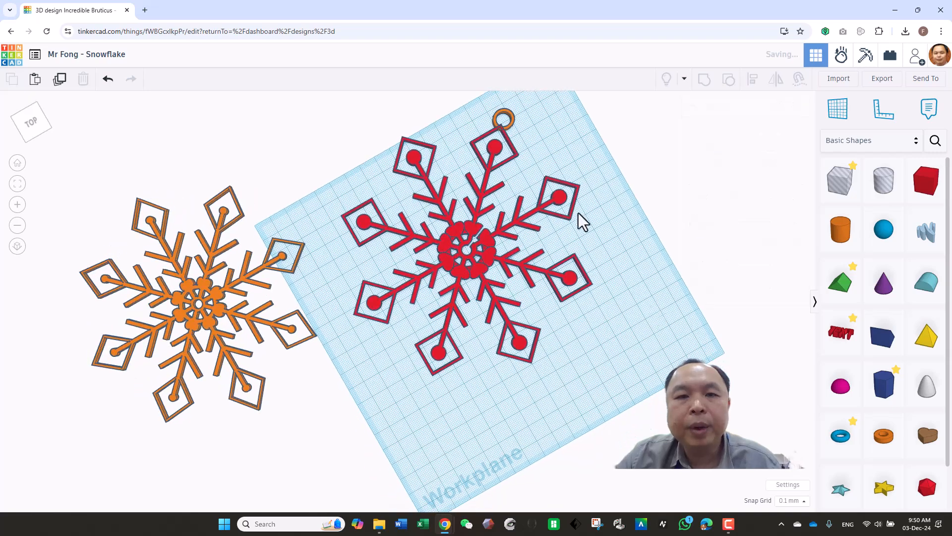
Try to align the hanging ring with the red snowflake, undo the alignment and clear the selection
click(508, 126)
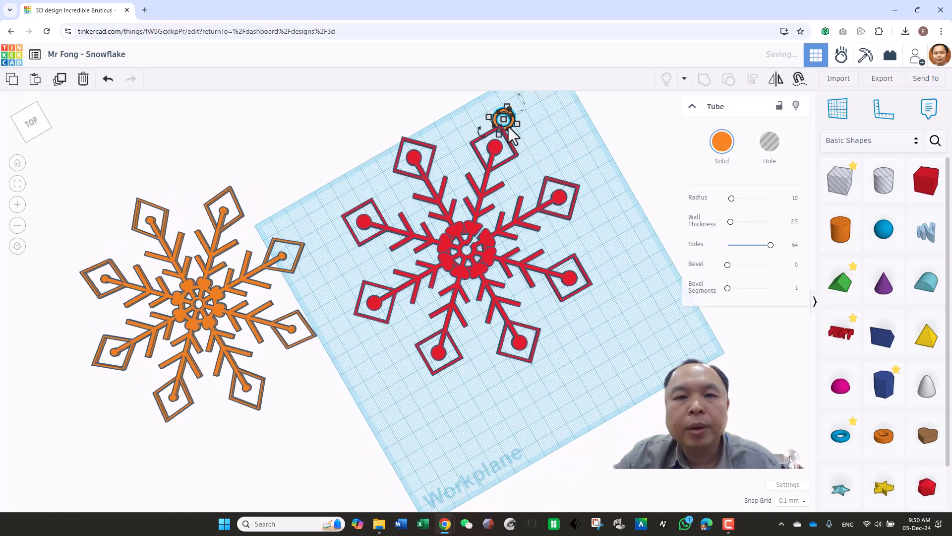
shift+click(521, 150)
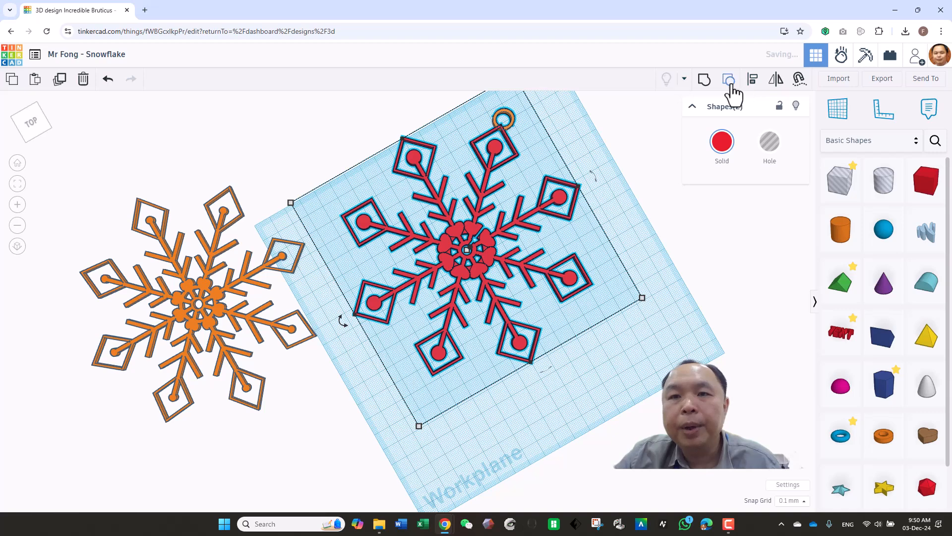
click(752, 78)
click(343, 323)
key(ctrl+z)
right_drag(601, 432, 611, 441)
scroll(596, 403, up, 1)
scroll(596, 402, down, 1)
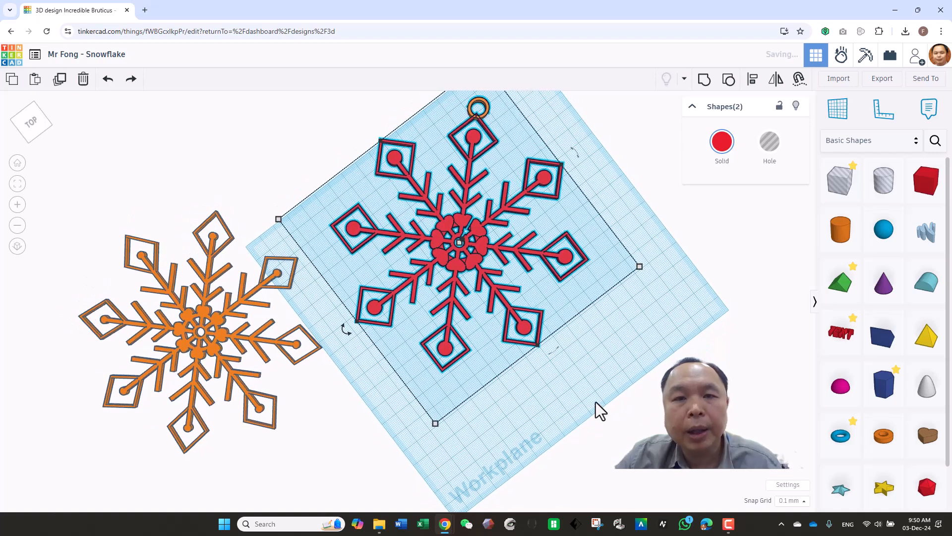
click(615, 343)
scroll(497, 131, up, 1)
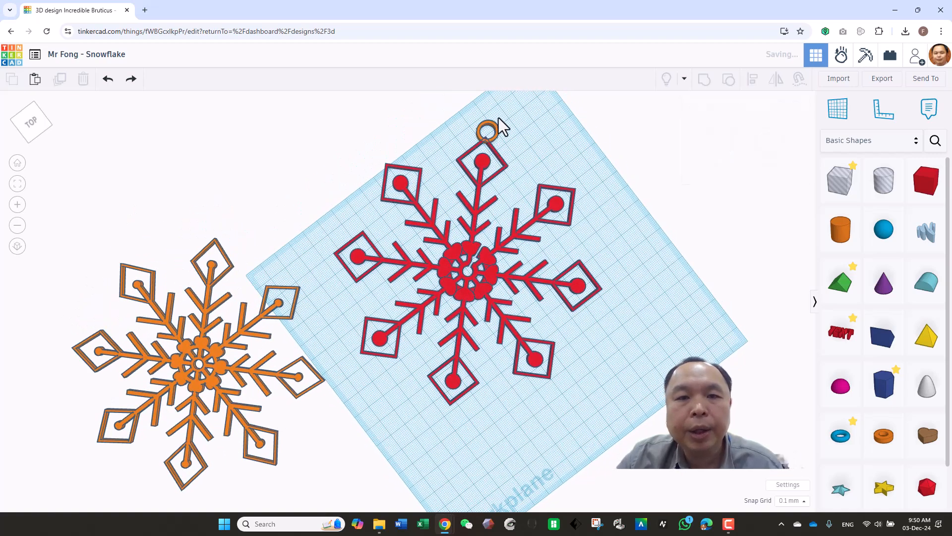
Nudge the hanging ring inward so it overlaps the outer tip of the red snowflake arm's diamond
click(489, 132)
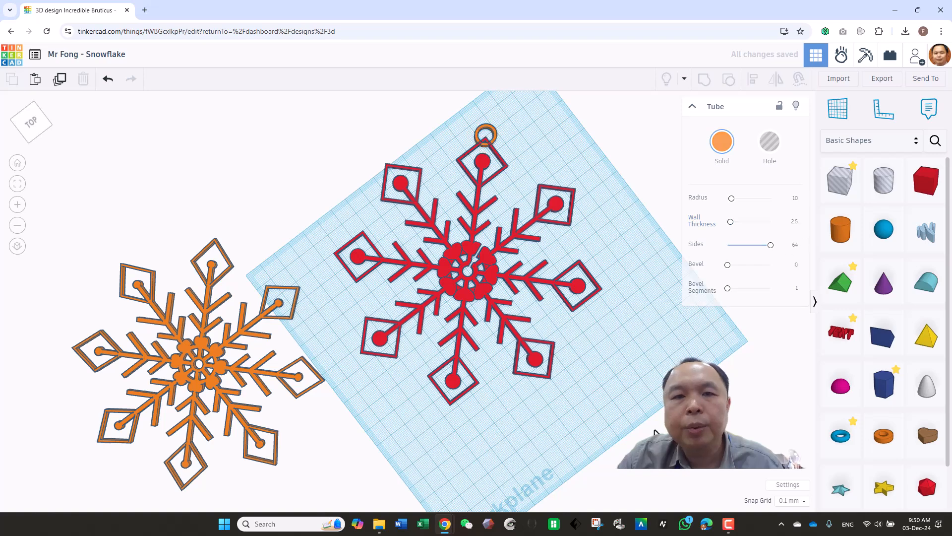
click(615, 400)
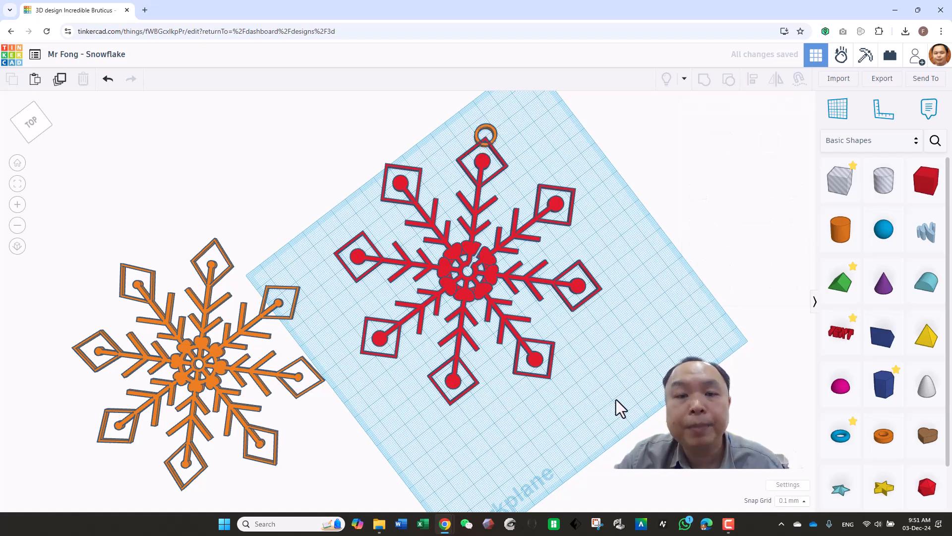
Duplicate the red snowflake together with its hanging ring and place the copy beside the workplane, opposite the orange snowflake
right_drag(621, 401, 511, 313)
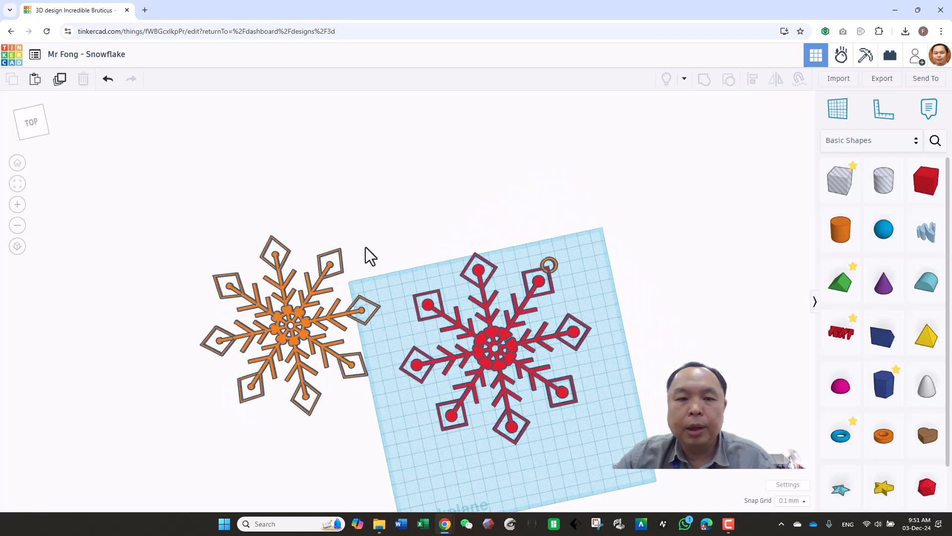
drag(389, 244, 645, 473)
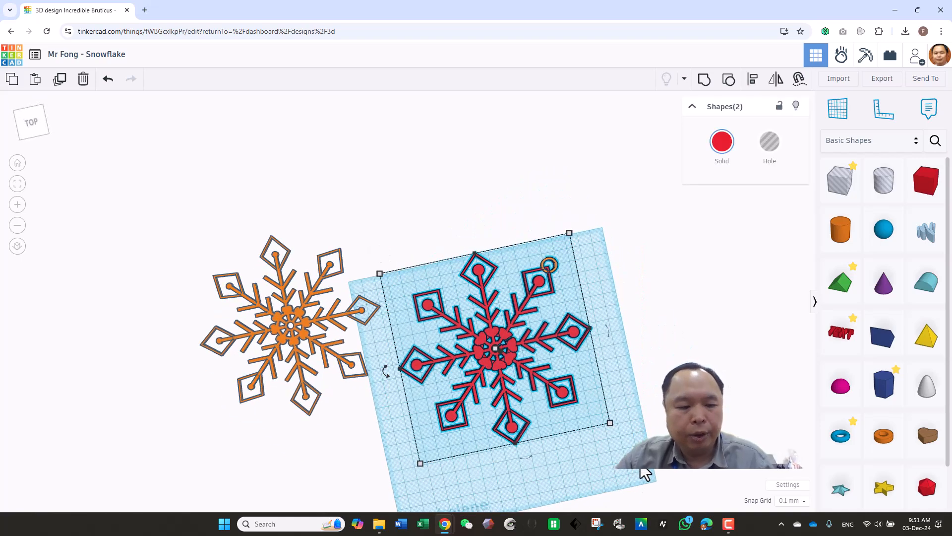
alt+drag(501, 370, 690, 343)
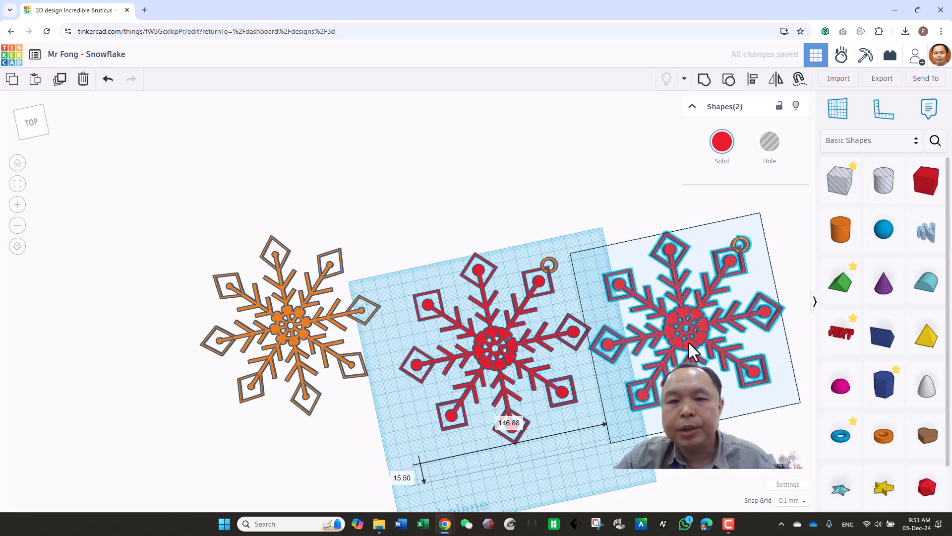
click(747, 259)
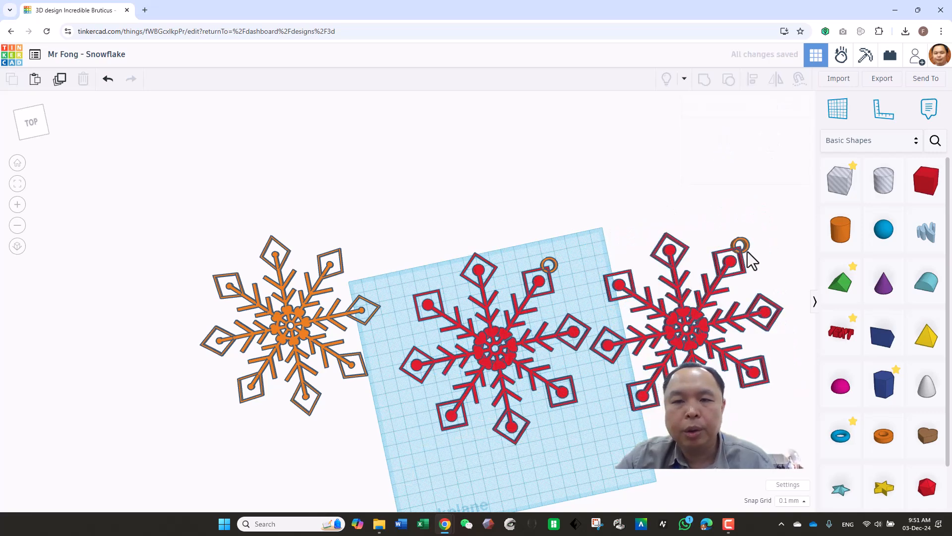
Delete the hanging ring from the copied red snowflake
click(746, 248)
scroll(632, 251, up, 1)
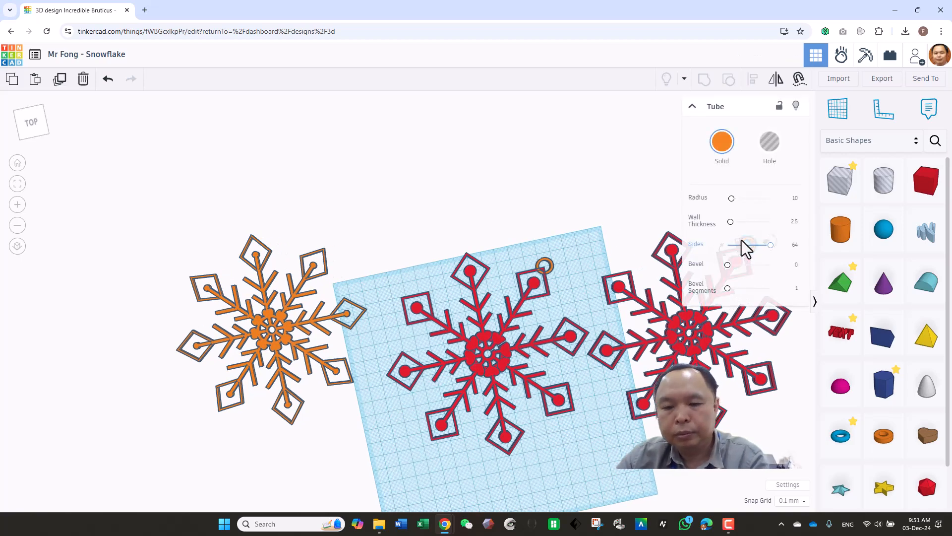
key(Delete)
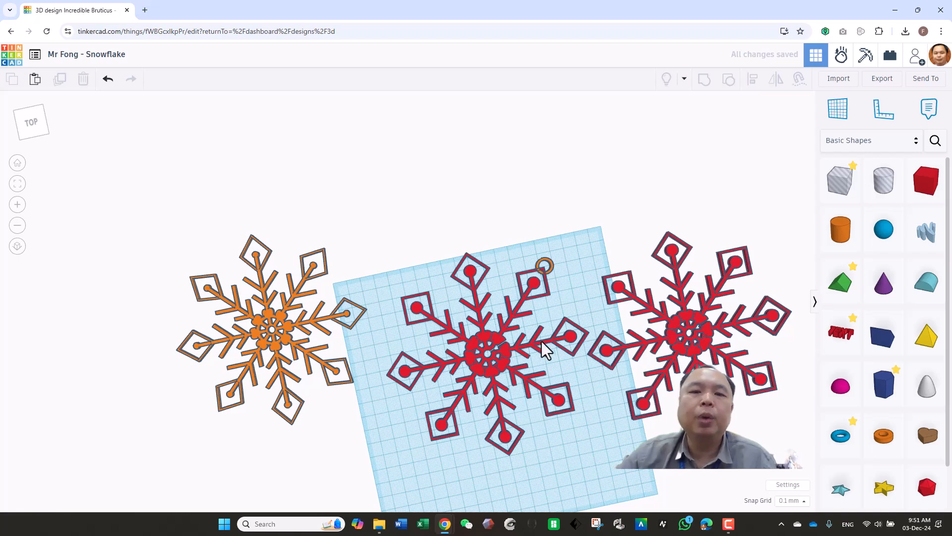
scroll(697, 350, up, 2)
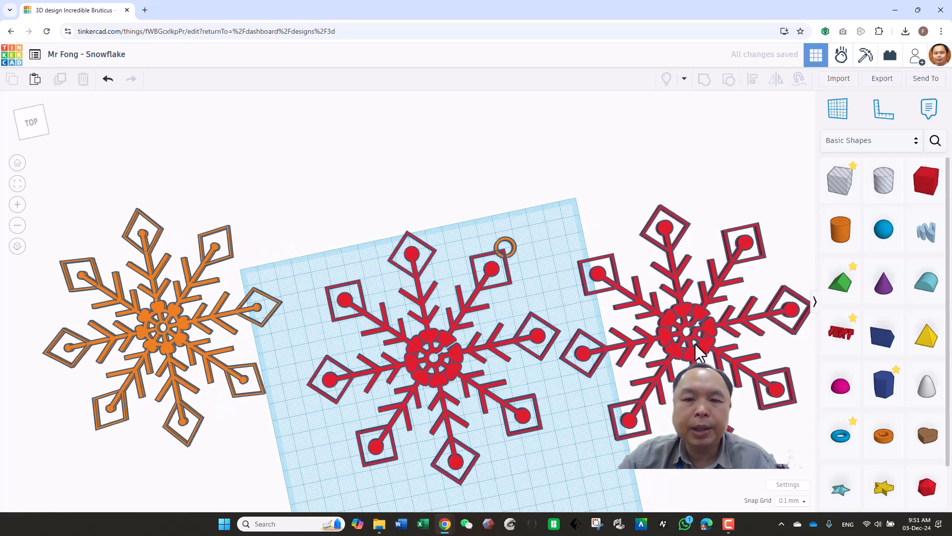
scroll(510, 347, up, 4)
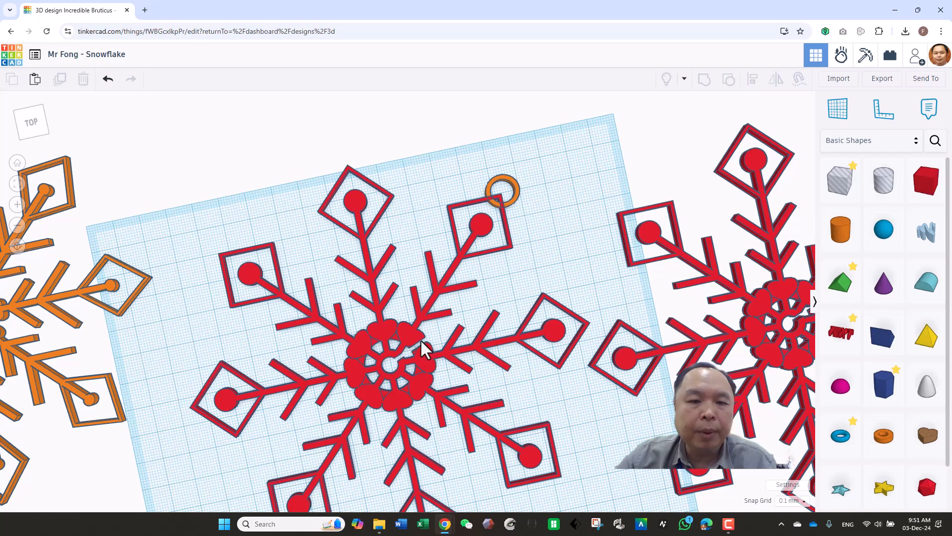
scroll(533, 342, down, 2)
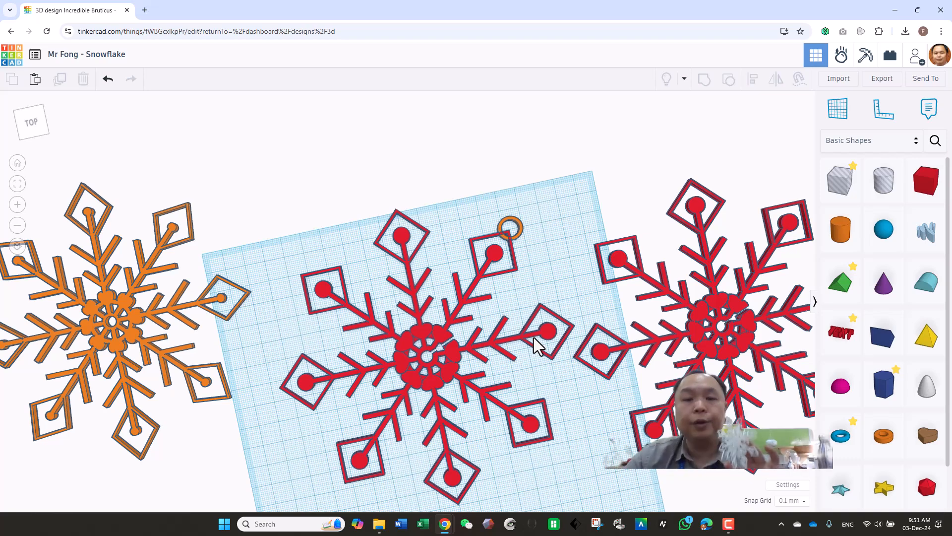
scroll(572, 365, down, 1)
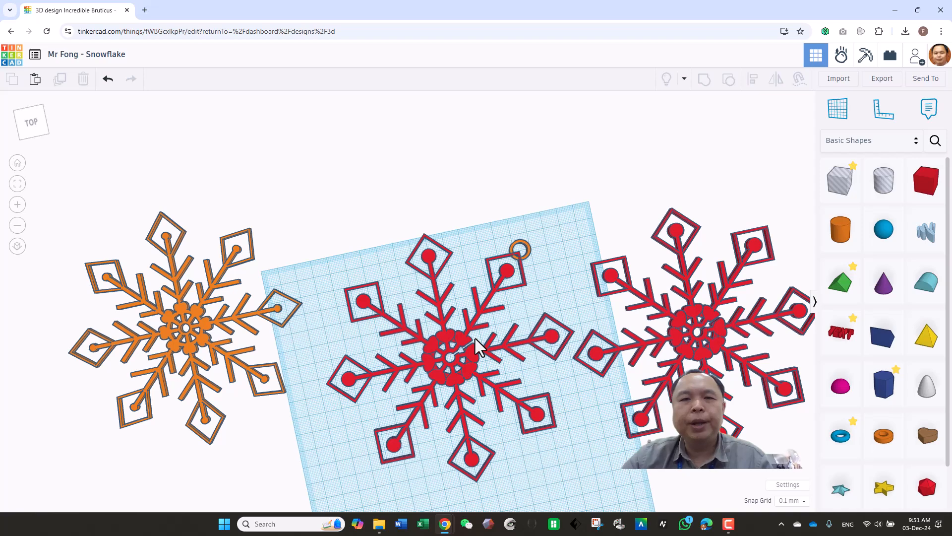
click(728, 526)
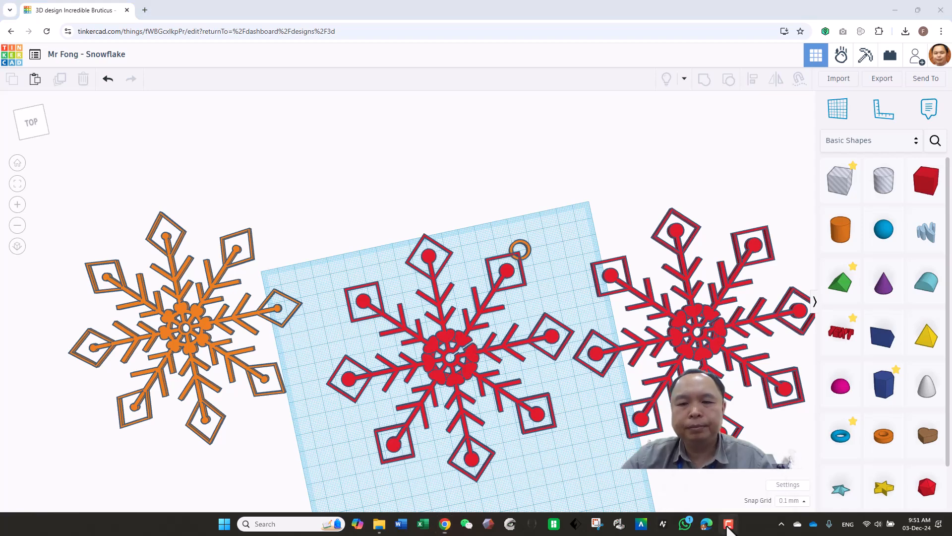